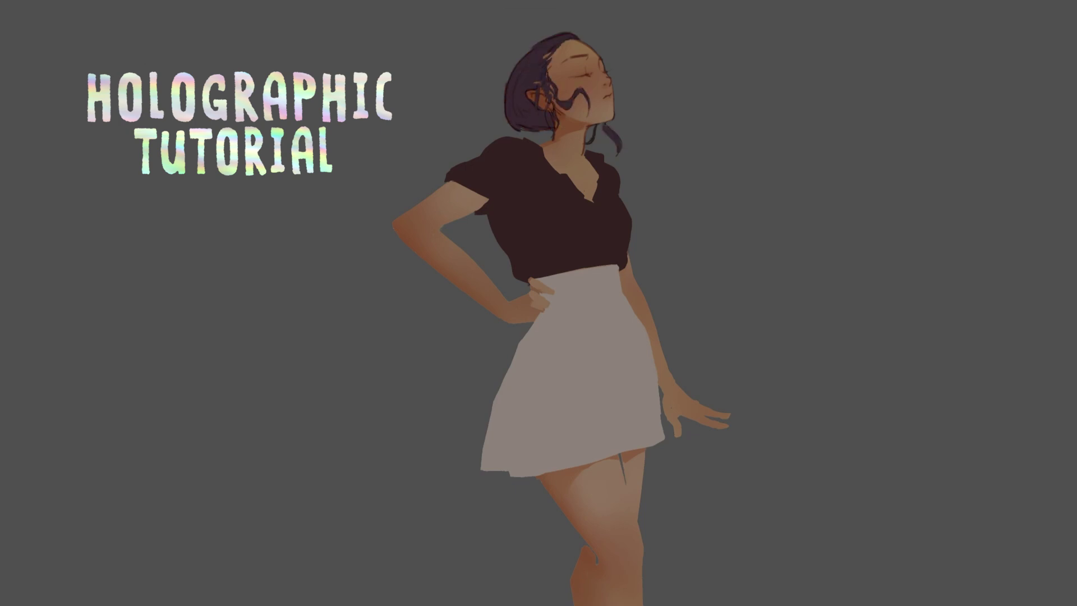
Paint shading and detail on the figure's dark shirt collar, sleeve and bare legs
{"action": "scroll", "coordinate": [260, 244], "scroll_direction": "up", "scroll_amount": 1}
{"action": "left_click_drag", "start_coordinate": [460, 213], "coordinate": [377, 233]}
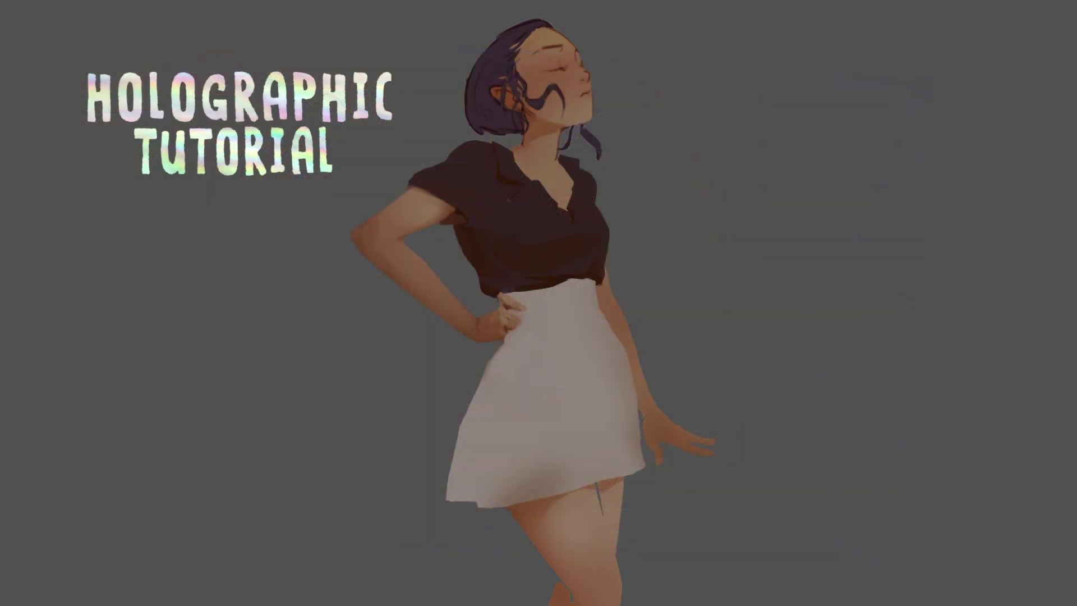
{"action": "left_click_drag", "start_coordinate": [541, 180], "coordinate": [566, 210]}
{"action": "left_click_drag", "start_coordinate": [463, 207], "coordinate": [456, 216]}
{"action": "left_click_drag", "start_coordinate": [561, 163], "coordinate": [576, 197]}
{"action": "left_click_drag", "start_coordinate": [596, 483], "coordinate": [603, 515]}
{"action": "left_click_drag", "start_coordinate": [509, 508], "coordinate": [532, 502]}
{"action": "left_click_drag", "start_coordinate": [560, 579], "coordinate": [573, 600]}
{"action": "left_click_drag", "start_coordinate": [602, 503], "coordinate": [612, 526]}
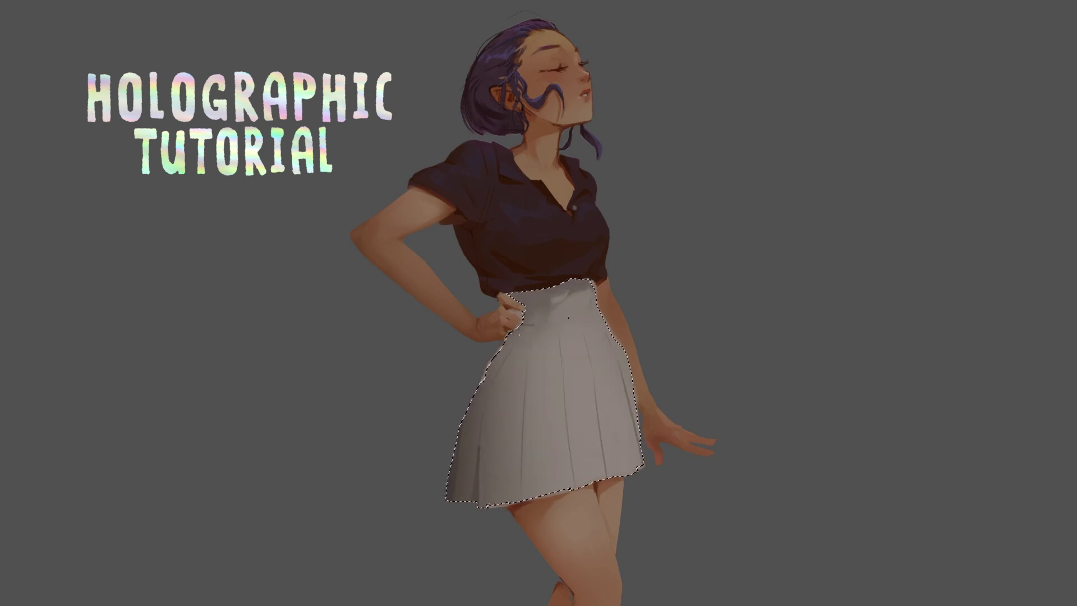
Paint vertical pleats and waist folds inside the white skirt's selection, and clear the selection
{"action": "left_click_drag", "start_coordinate": [564, 415], "coordinate": [572, 487]}
{"action": "left_click_drag", "start_coordinate": [523, 441], "coordinate": [521, 500]}
{"action": "left_click_drag", "start_coordinate": [599, 417], "coordinate": [608, 477]}
{"action": "left_click_drag", "start_coordinate": [517, 429], "coordinate": [486, 505]}
{"action": "left_click_drag", "start_coordinate": [475, 429], "coordinate": [452, 498]}
{"action": "left_click_drag", "start_coordinate": [527, 327], "coordinate": [598, 317]}
{"action": "mouse_move", "coordinate": [499, 343]}
{"action": "left_mouse_down"}
{"action": "mouse_move", "coordinate": [624, 344]}
{"action": "mouse_move", "coordinate": [522, 383]}
{"action": "left_mouse_up"}
{"action": "left_click_drag", "start_coordinate": [562, 379], "coordinate": [564, 413]}
{"action": "key", "text": "ctrl+d"}
Deepen the shading along the skirt's outer edge and lower pleats
{"action": "left_click_drag", "start_coordinate": [516, 332], "coordinate": [488, 377]}
{"action": "left_click_drag", "start_coordinate": [512, 423], "coordinate": [499, 502]}
{"action": "left_click_drag", "start_coordinate": [468, 421], "coordinate": [455, 487]}
{"action": "left_click_drag", "start_coordinate": [524, 369], "coordinate": [512, 438]}
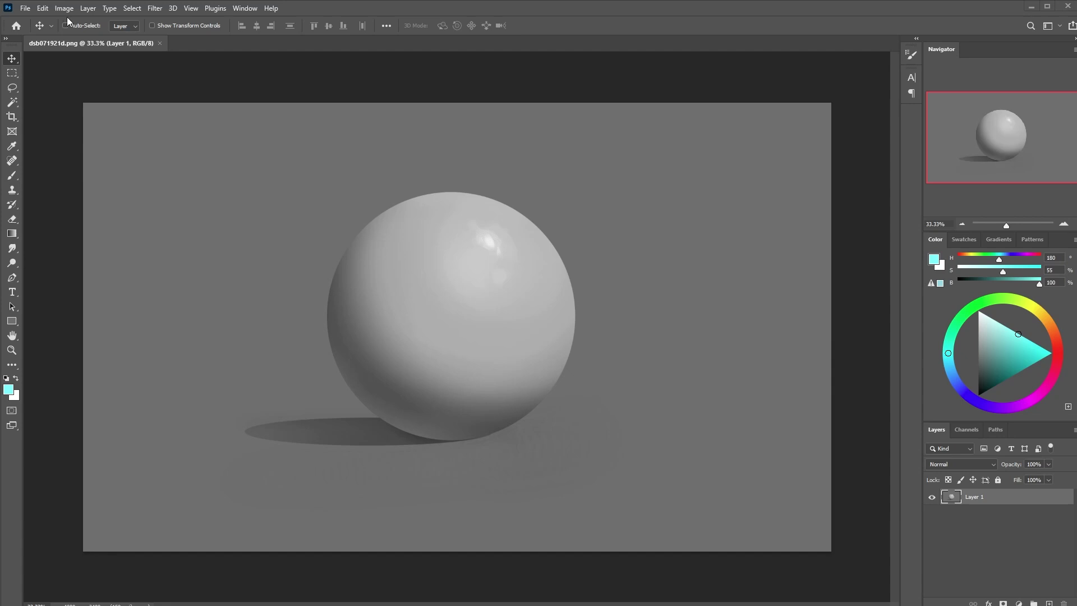
Duplicate Layer 1 of the grey sphere painting
{"action": "right_click", "coordinate": [984, 495]}
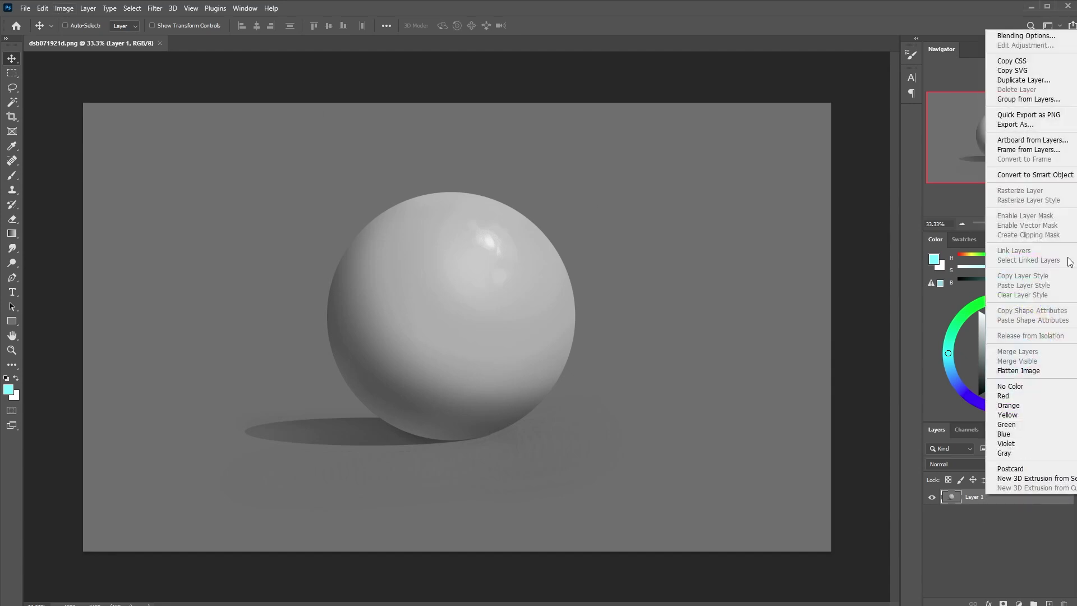
{"action": "left_click", "coordinate": [1024, 81]}
{"action": "left_click", "coordinate": [631, 167]}
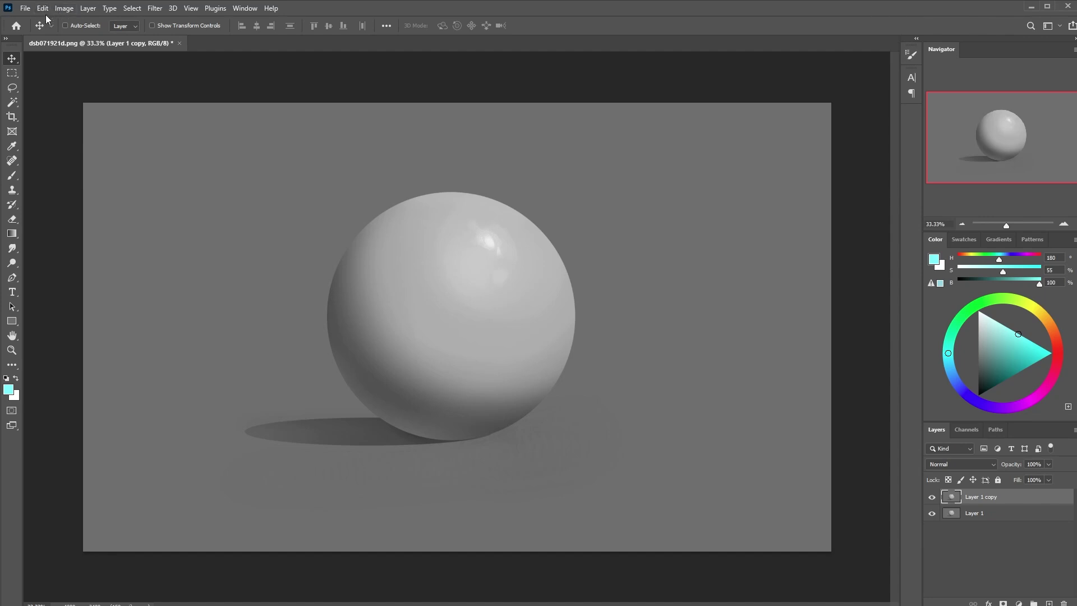
Select the sphere with the Elliptical Marquee and copy it, without the background, to its own layer
{"action": "left_click", "coordinate": [9, 92]}
{"action": "left_click_drag", "start_coordinate": [327, 193], "coordinate": [592, 440]}
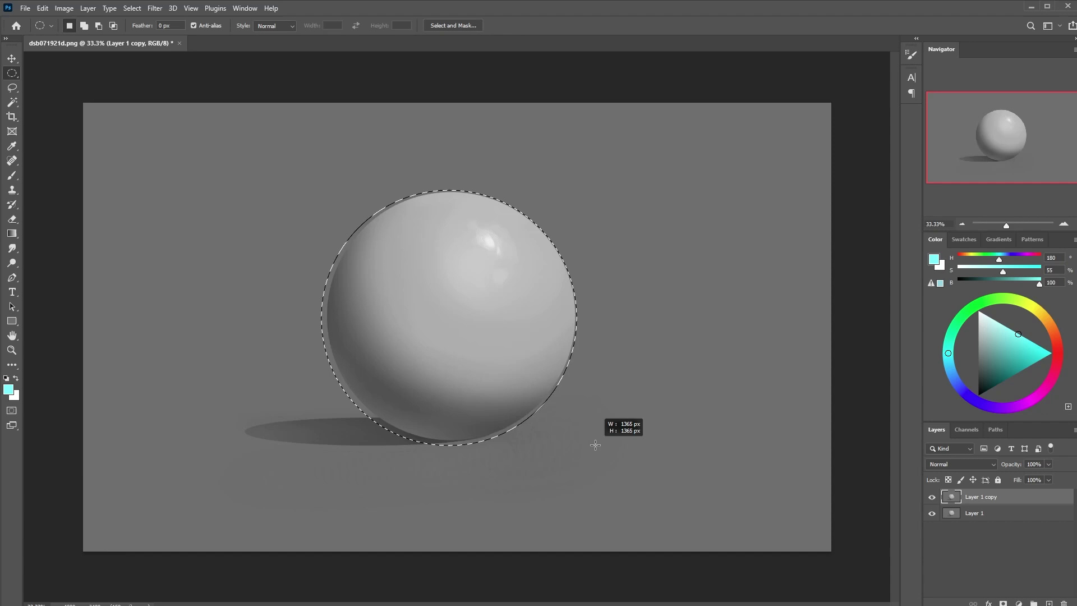
{"action": "key", "text": "ctrl+z"}
{"action": "left_click_drag", "start_coordinate": [476, 345], "coordinate": [478, 342]}
{"action": "key", "text": "ctrl+j"}
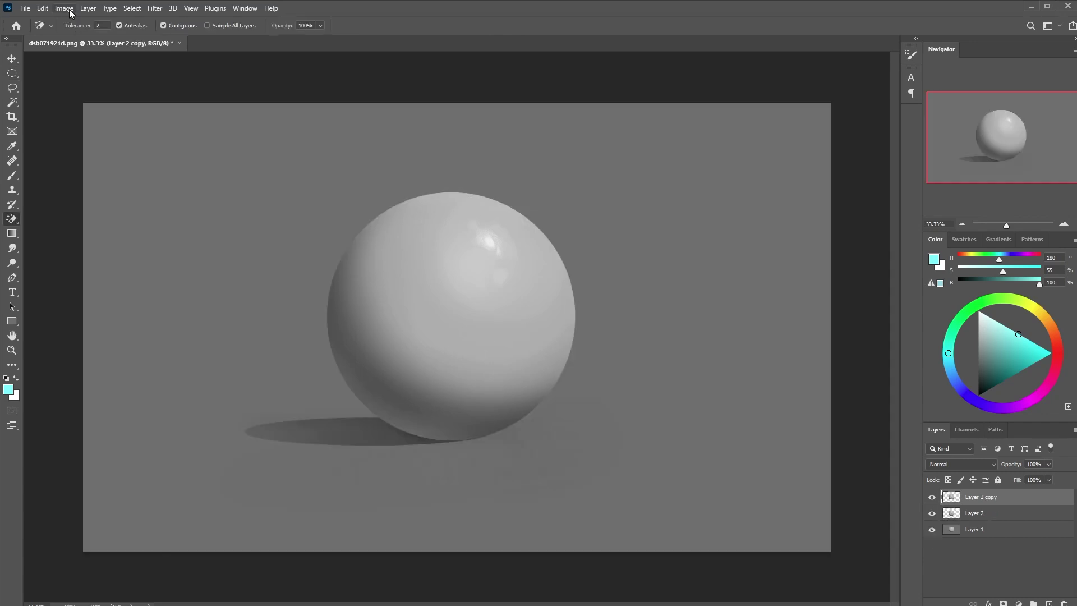
Apply a Gradient Map to the Layer 2 copy sphere with the Holographic preset from the Sinix group
{"action": "left_click", "coordinate": [64, 7]}
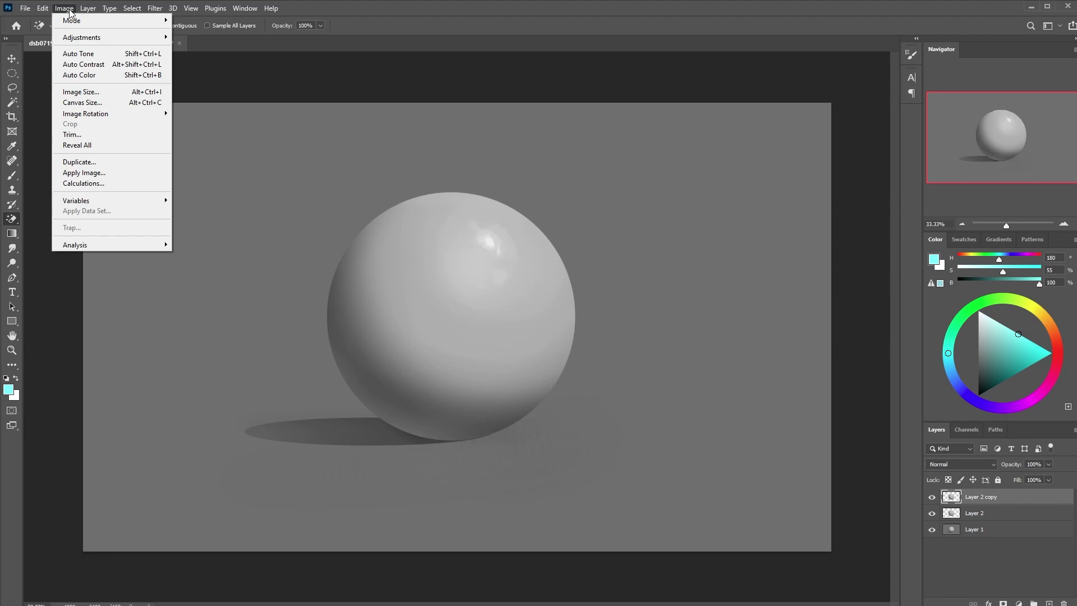
{"action": "mouse_move", "coordinate": [116, 42]}
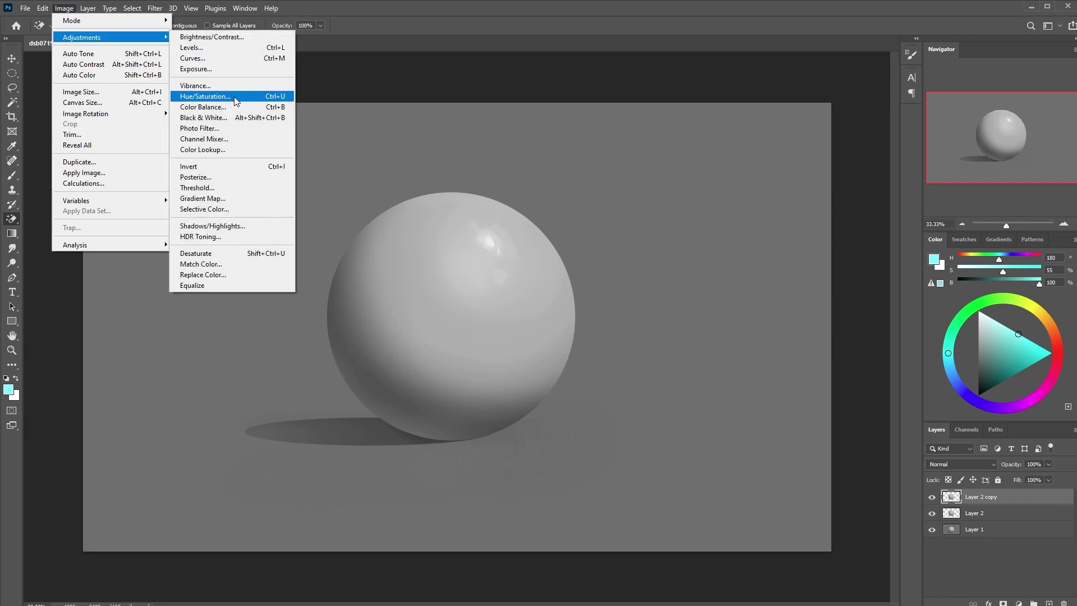
{"action": "left_click", "coordinate": [203, 198]}
{"action": "left_click", "coordinate": [1064, 277]}
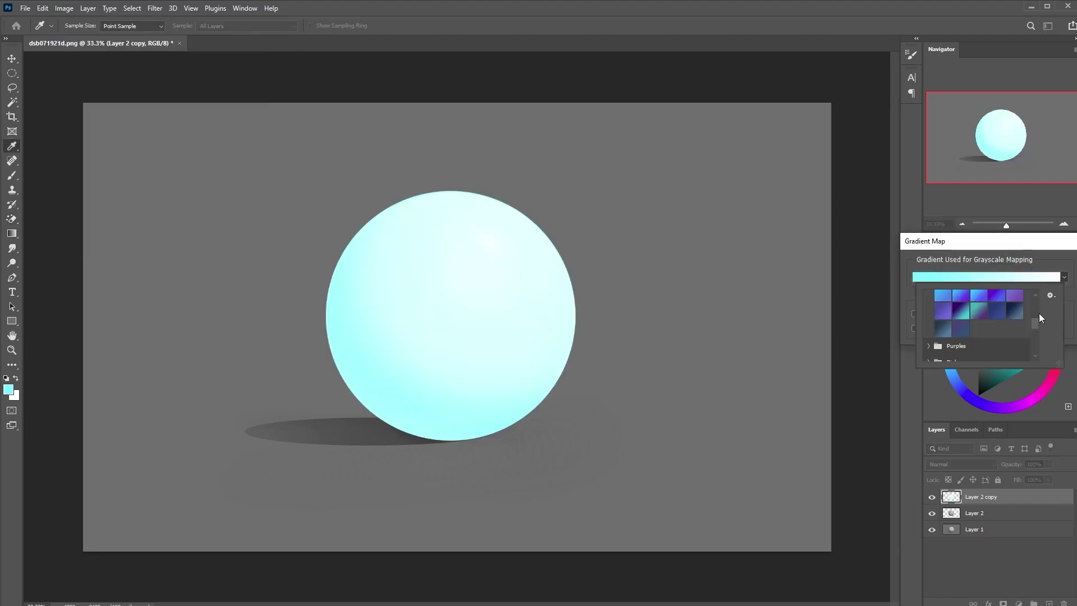
{"action": "scroll", "coordinate": [1038, 318], "scroll_direction": "down", "scroll_amount": 5}
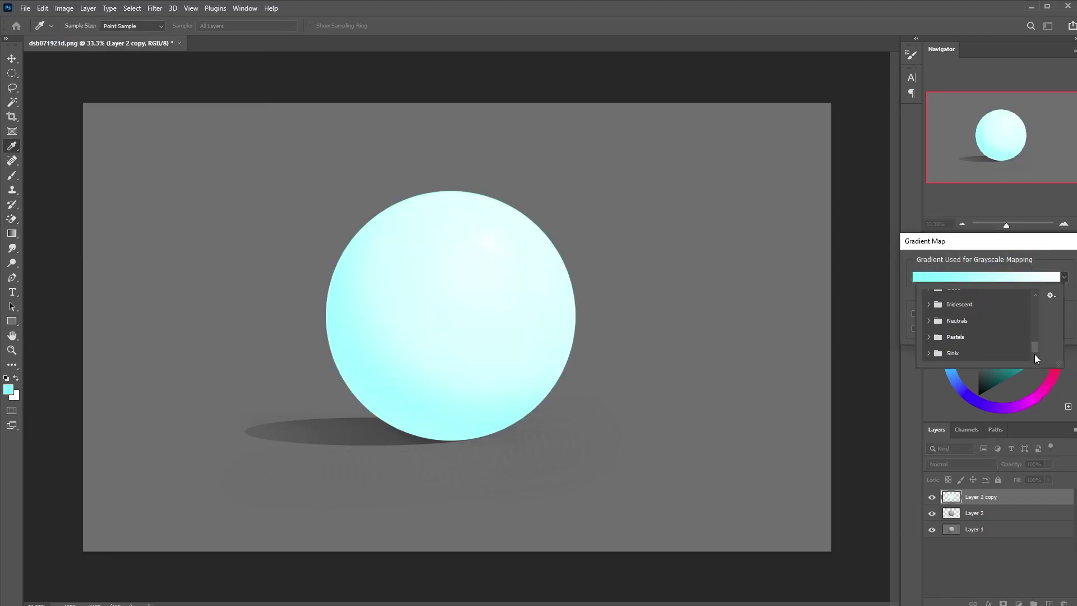
{"action": "left_click", "coordinate": [930, 354]}
{"action": "left_click", "coordinate": [959, 354]}
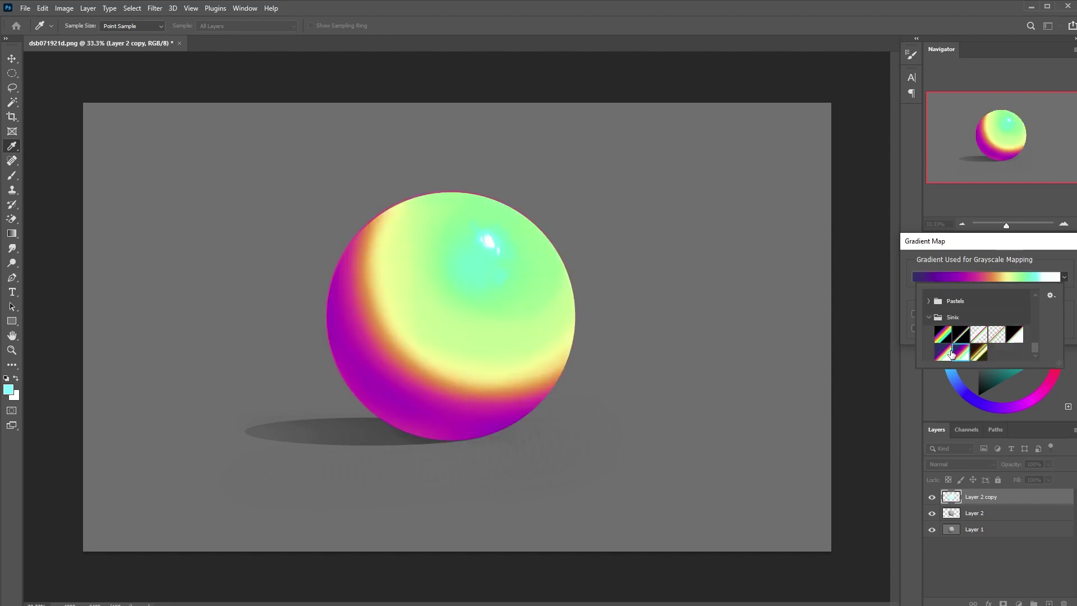
Compare the Holographic gradient with the neighbouring rainbow presets of the Sinix group on the sphere
{"action": "left_click", "coordinate": [943, 351]}
{"action": "left_click", "coordinate": [960, 355]}
{"action": "left_click", "coordinate": [950, 357]}
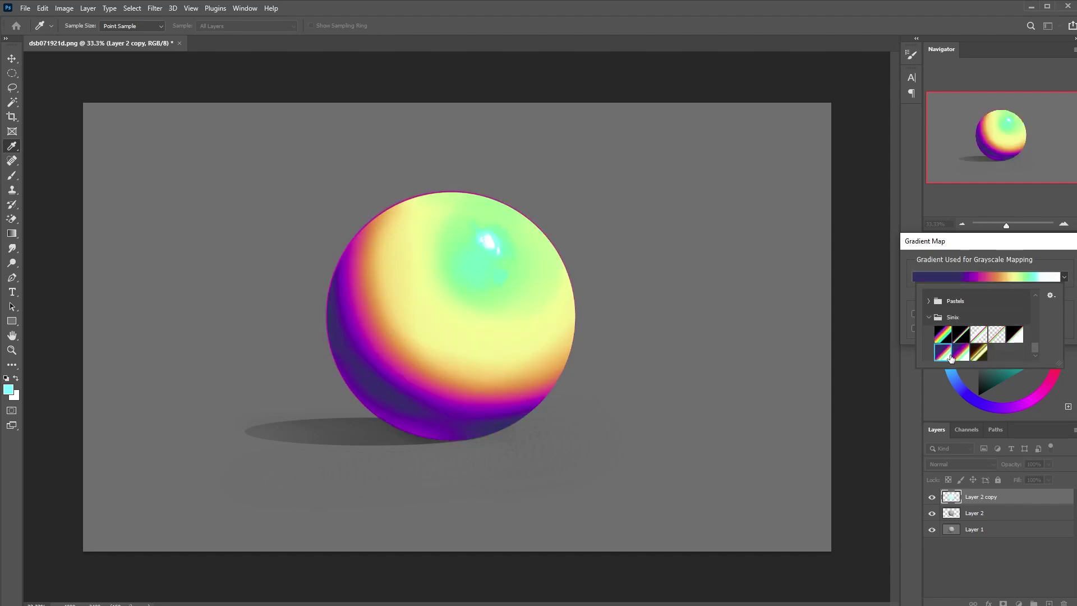
{"action": "left_click", "coordinate": [962, 357]}
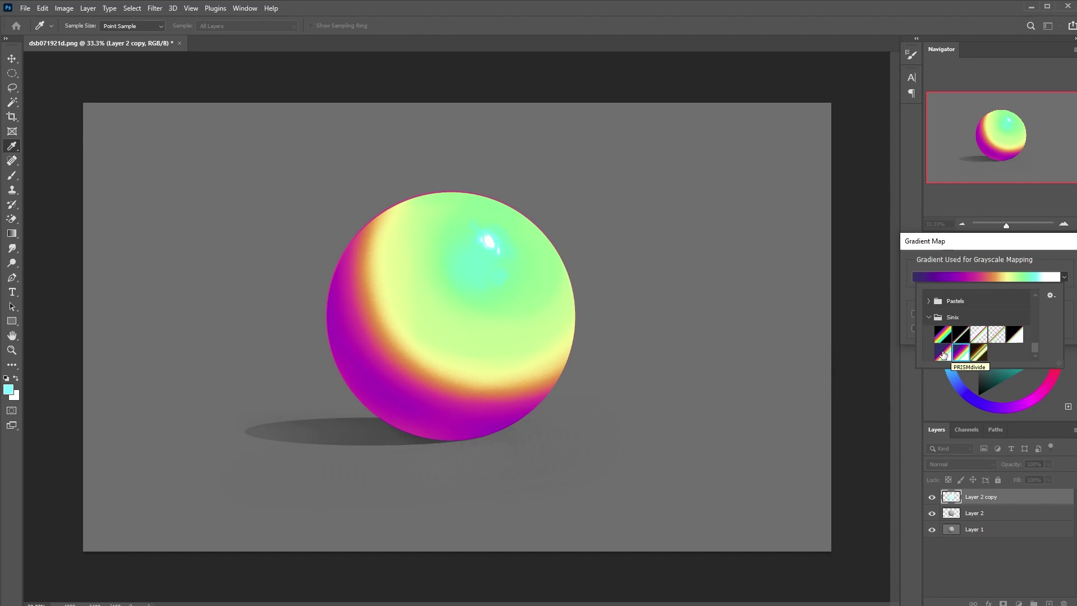
{"action": "left_click", "coordinate": [940, 353]}
{"action": "left_click", "coordinate": [962, 355]}
{"action": "left_click", "coordinate": [942, 356]}
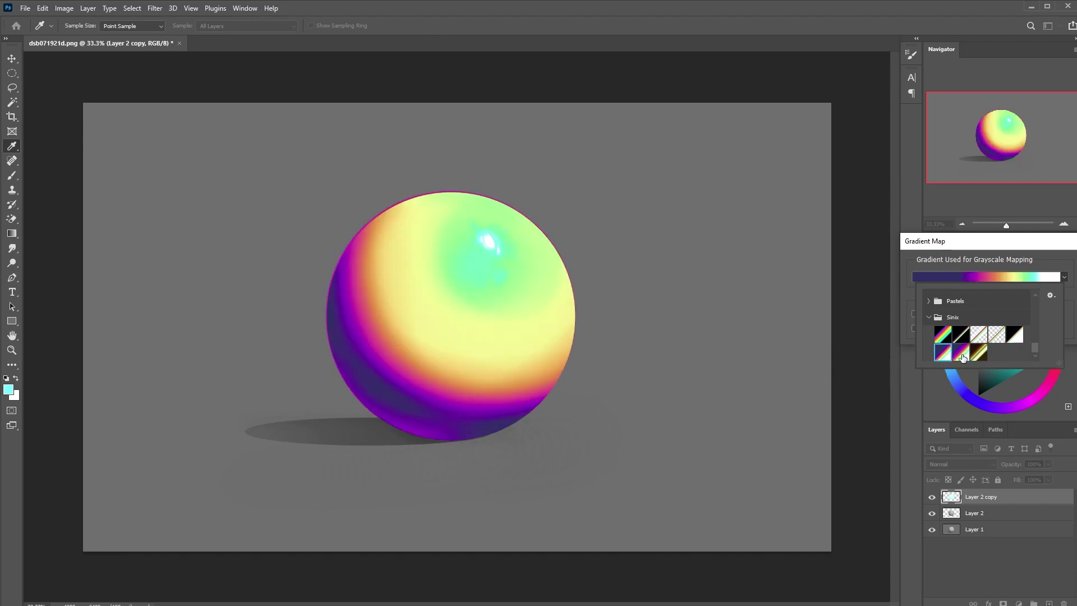
{"action": "left_click", "coordinate": [961, 354]}
{"action": "left_click", "coordinate": [943, 335]}
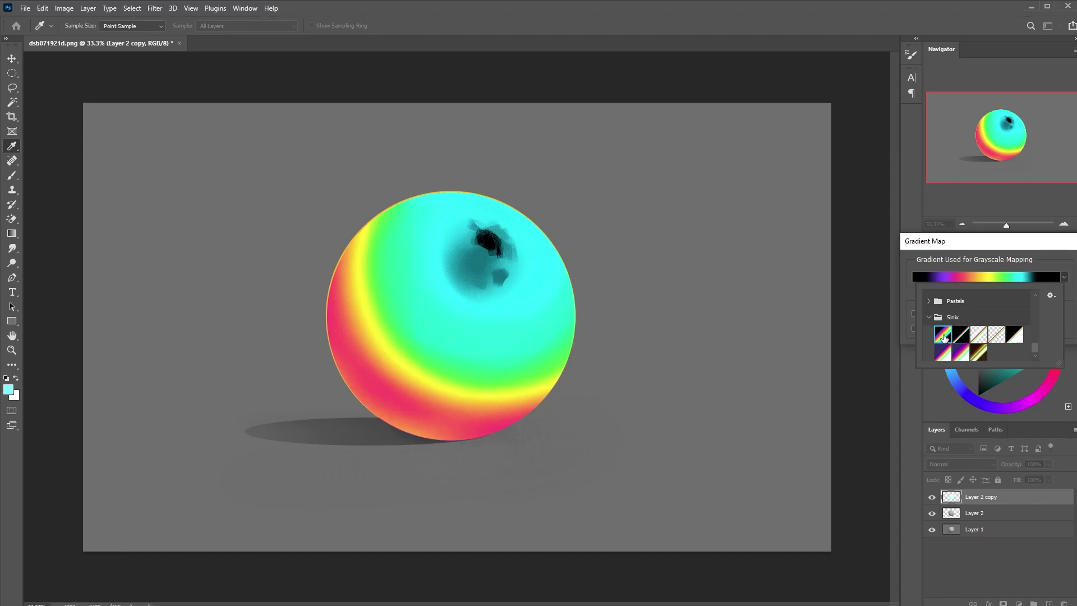
{"action": "left_click", "coordinate": [944, 353]}
{"action": "left_click", "coordinate": [961, 354]}
{"action": "left_click", "coordinate": [943, 353]}
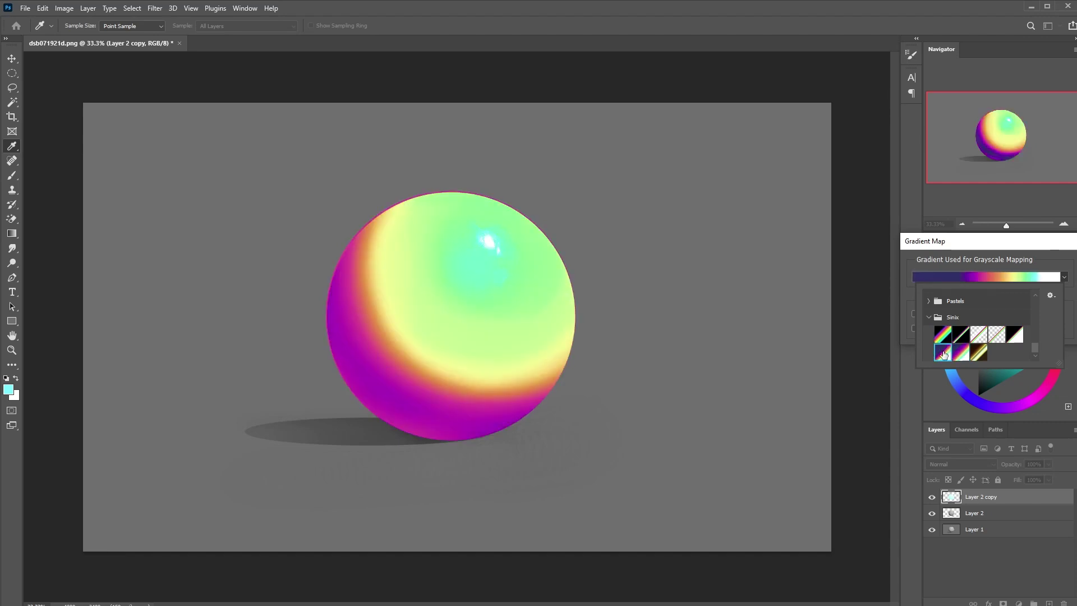
{"action": "left_click", "coordinate": [960, 355]}
{"action": "left_click", "coordinate": [943, 354]}
Open the Holographic gradient for editing and move its dark blue stop to 12%, purple stop to 32% and yellow stop to 65%
{"action": "left_click", "coordinate": [1017, 281]}
{"action": "left_click", "coordinate": [1004, 277]}
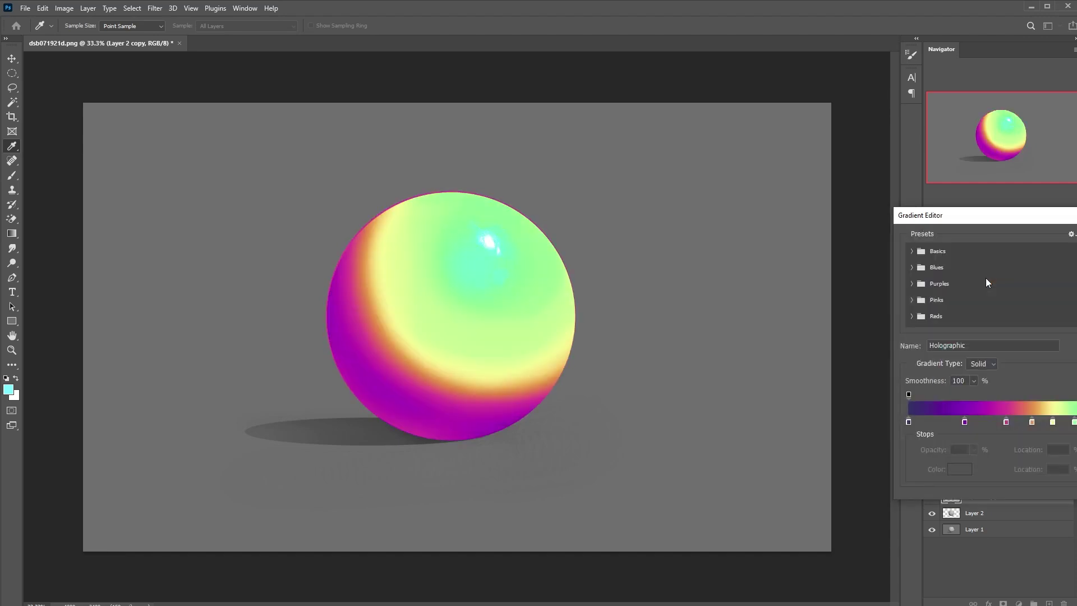
{"action": "left_click_drag", "start_coordinate": [996, 215], "coordinate": [697, 220]}
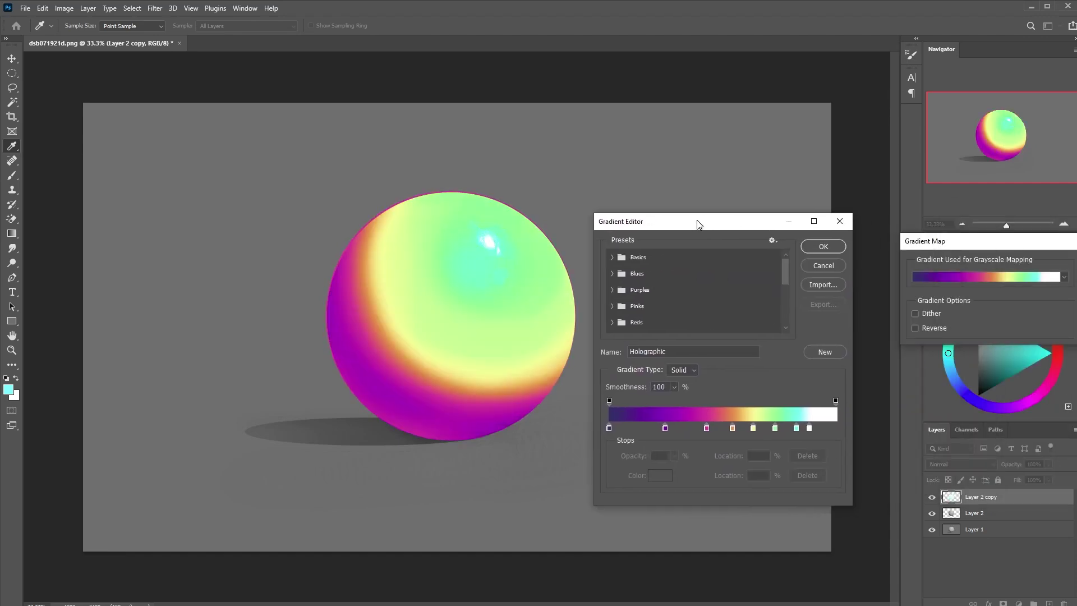
{"action": "double_click", "coordinate": [610, 429]}
{"action": "left_click", "coordinate": [654, 155]}
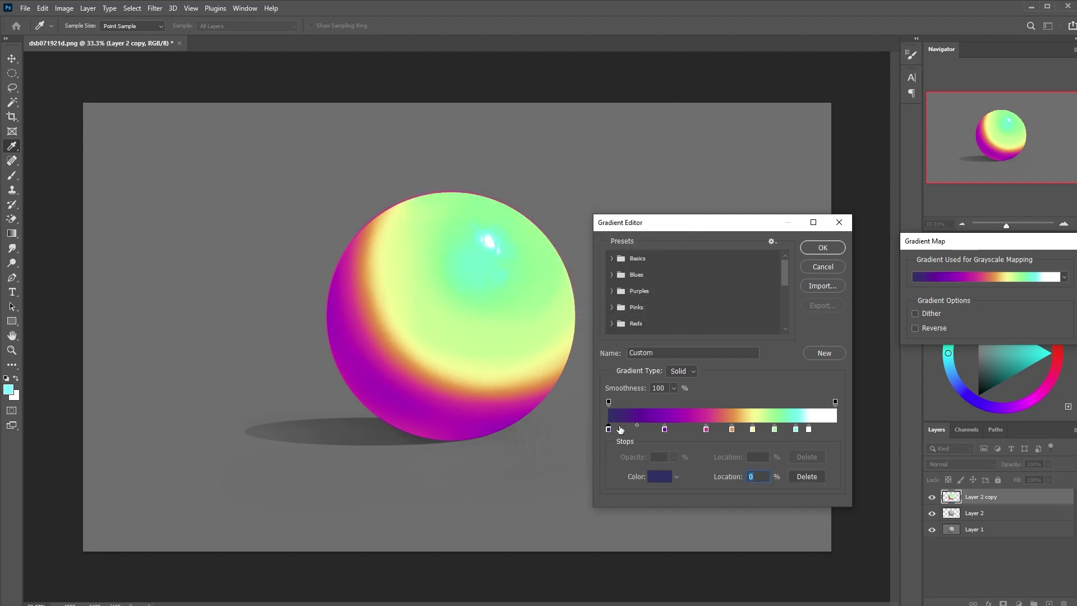
{"action": "left_click_drag", "start_coordinate": [665, 429], "coordinate": [756, 429]}
{"action": "left_click", "coordinate": [732, 429]}
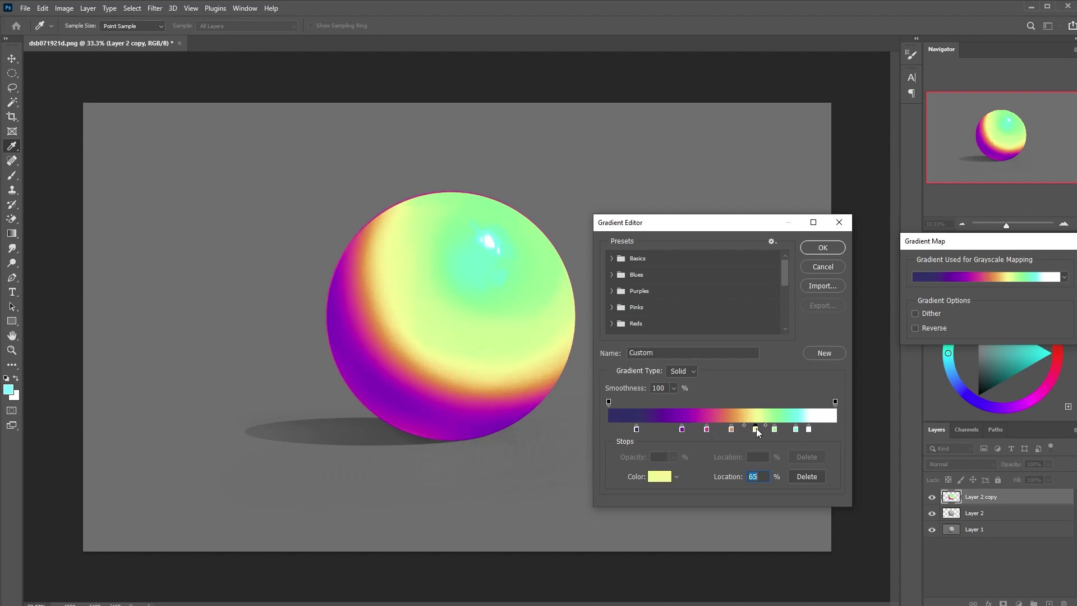
Examine the colour values of the gradient's dark blue, purple and magenta stops without changing them
{"action": "left_click", "coordinate": [636, 429]}
{"action": "left_click", "coordinate": [660, 477]}
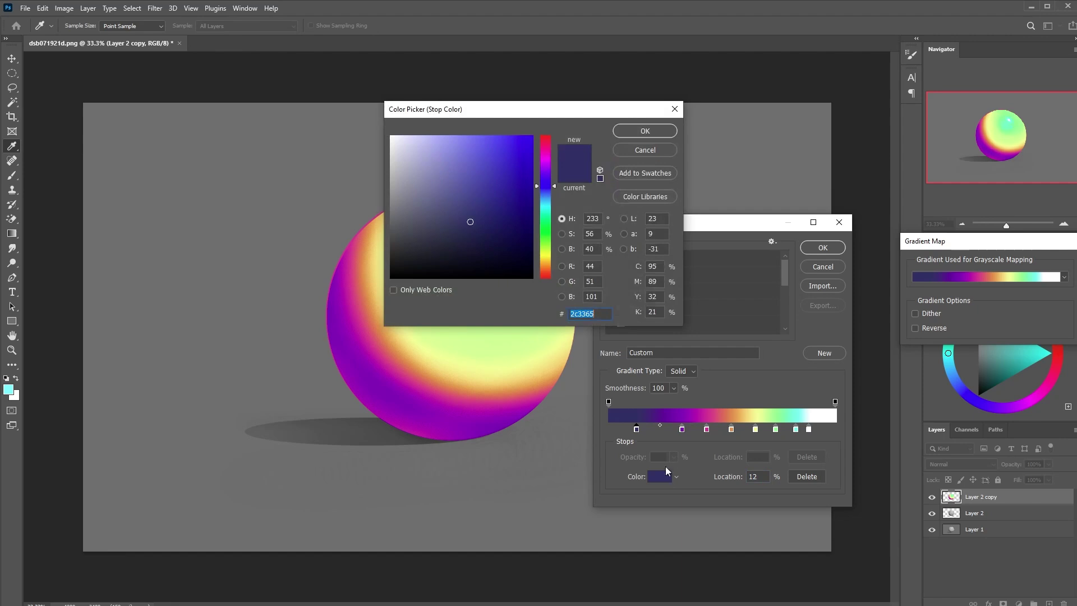
{"action": "left_click", "coordinate": [650, 150]}
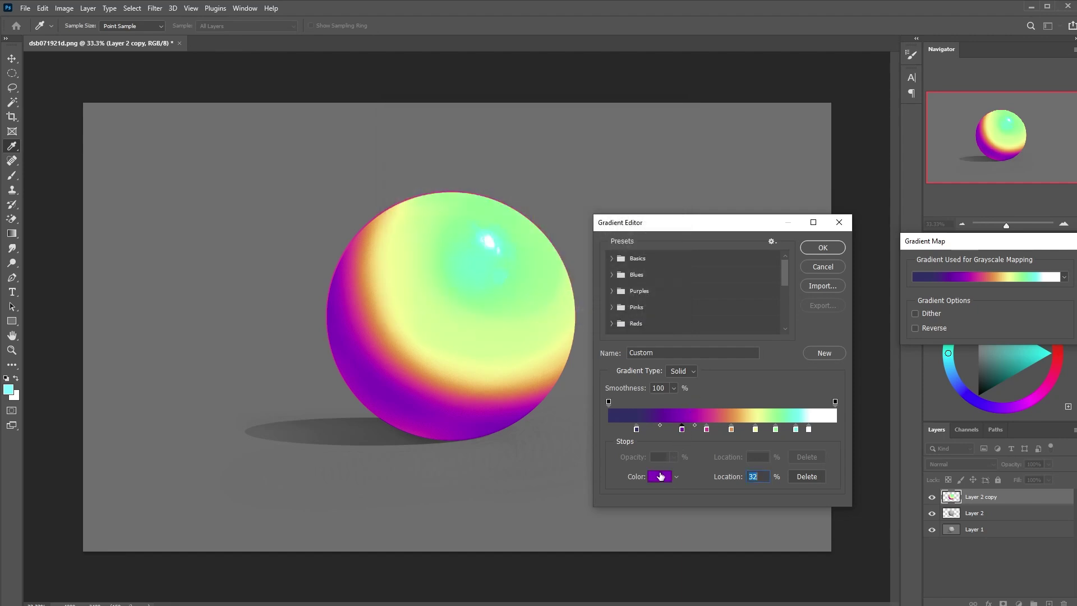
{"action": "left_click", "coordinate": [660, 477]}
{"action": "left_click", "coordinate": [651, 153]}
{"action": "left_click", "coordinate": [664, 478]}
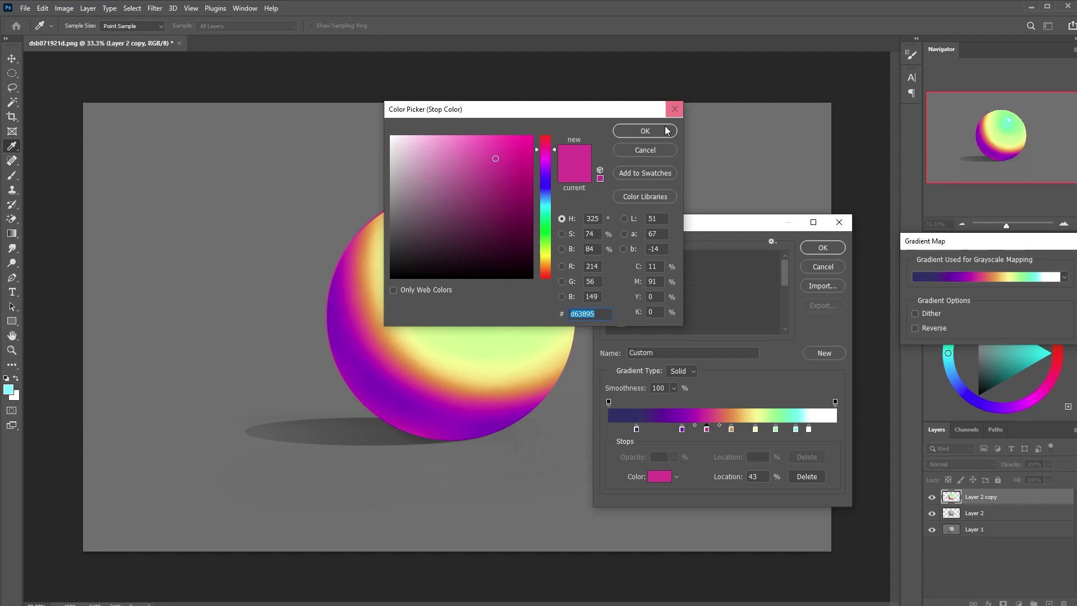
{"action": "left_click", "coordinate": [647, 150]}
Examine the colour values of the gradient's orange and yellow stops without changing them
{"action": "left_click", "coordinate": [732, 430]}
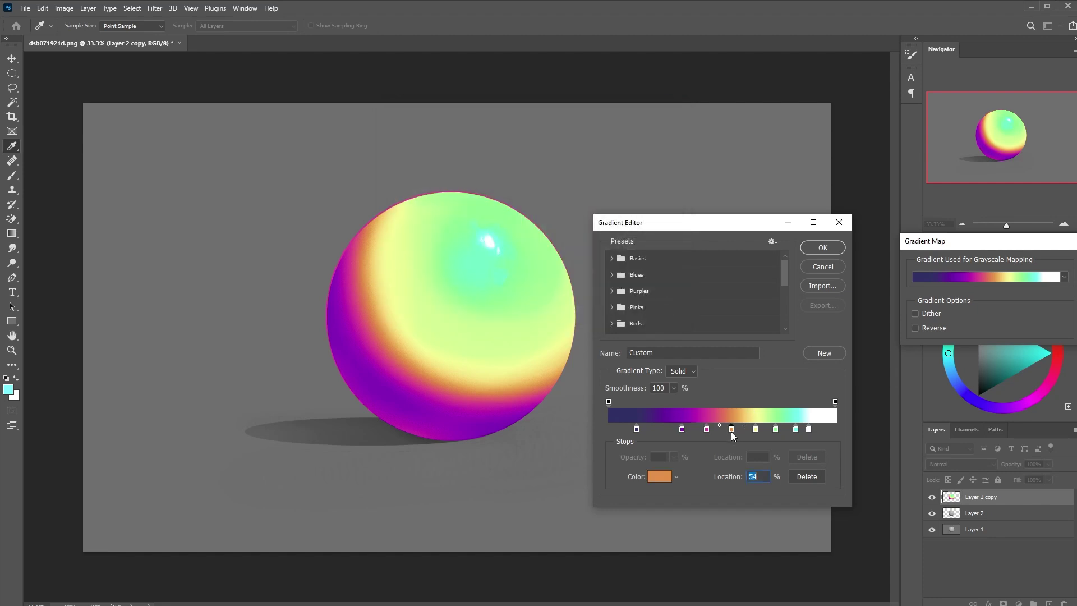
{"action": "left_click", "coordinate": [666, 476]}
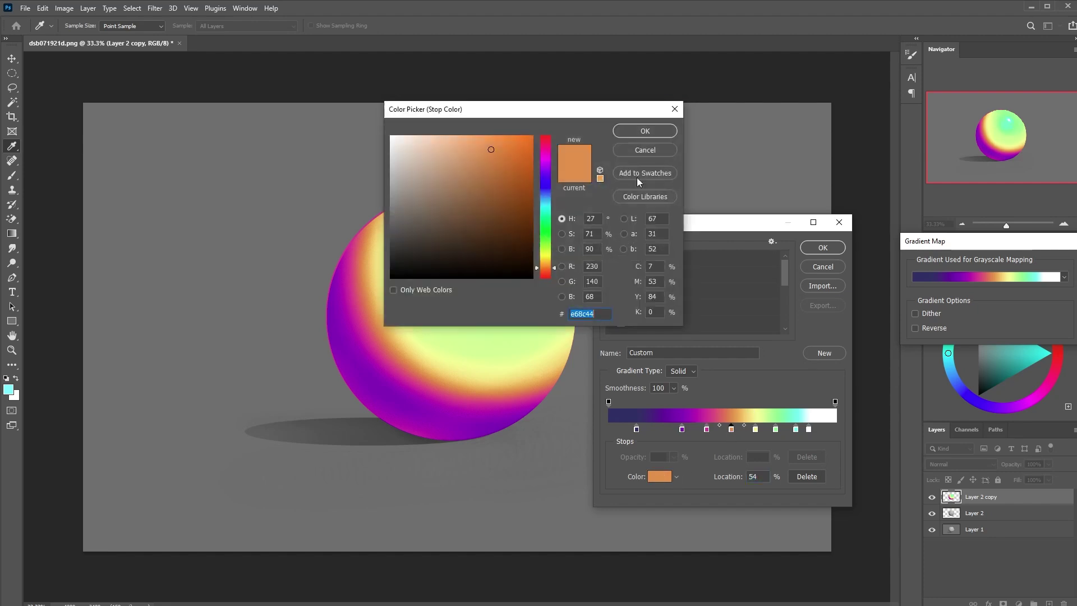
{"action": "left_click", "coordinate": [679, 107]}
{"action": "left_click", "coordinate": [754, 430]}
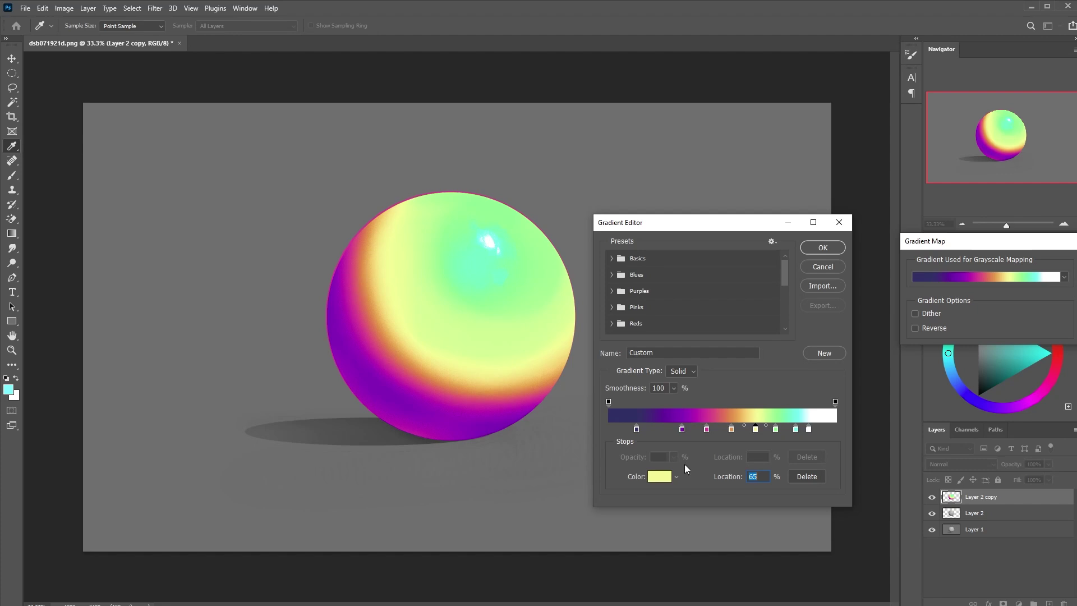
{"action": "left_click", "coordinate": [660, 477]}
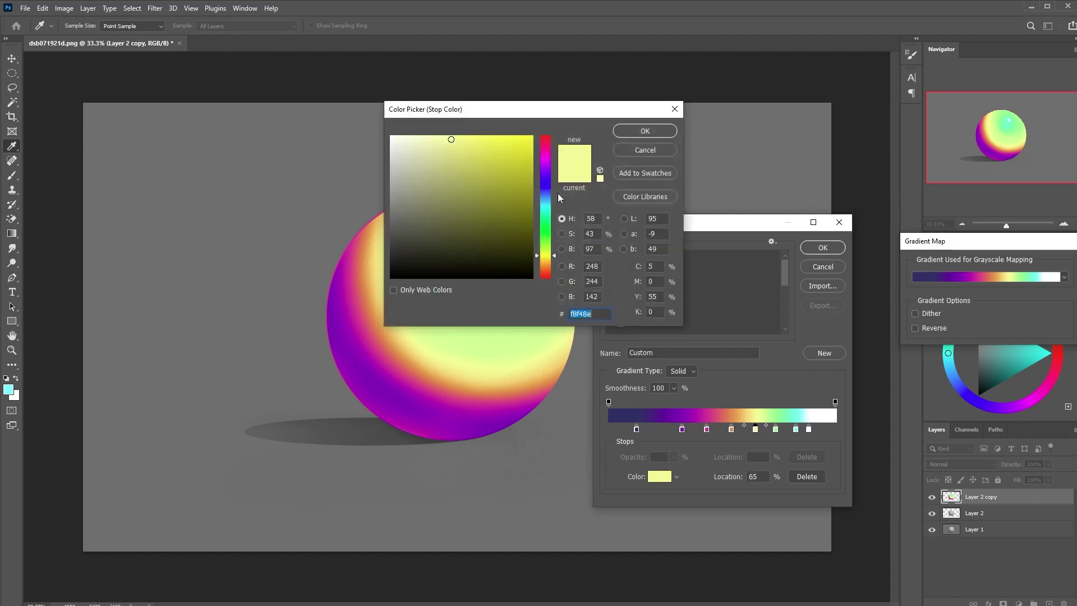
{"action": "left_click", "coordinate": [651, 153]}
Examine the colour values of the gradient's green and cyan stops without changing them
{"action": "left_click", "coordinate": [775, 430]}
{"action": "left_click", "coordinate": [660, 477]}
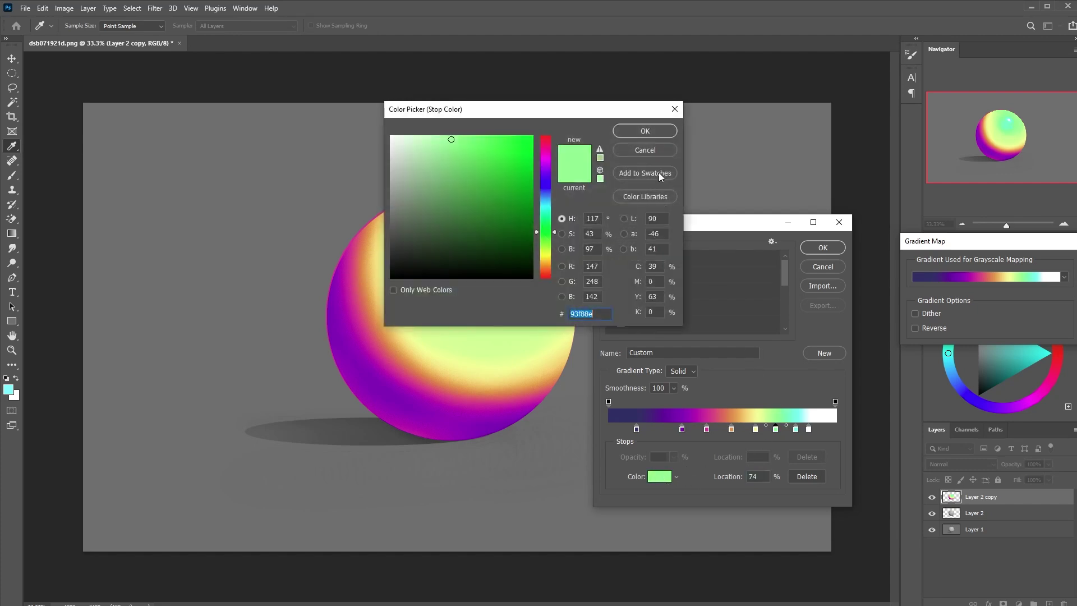
{"action": "left_click", "coordinate": [679, 106]}
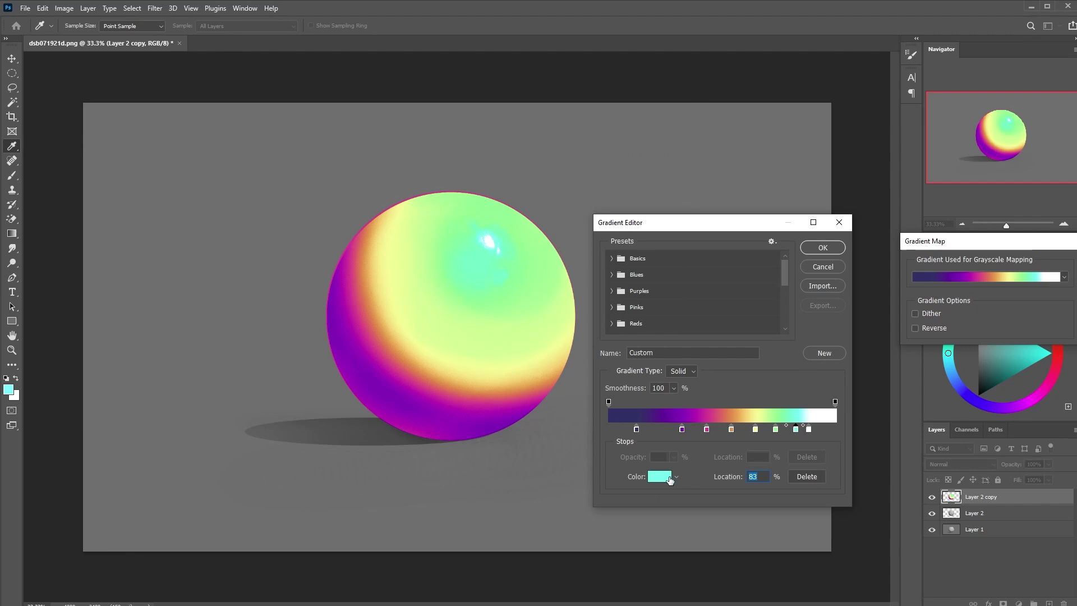
{"action": "left_click", "coordinate": [669, 478]}
{"action": "left_click", "coordinate": [679, 106]}
Save the edited gradient as a new preset, and save it again under the name "asdas"
{"action": "left_click", "coordinate": [822, 355]}
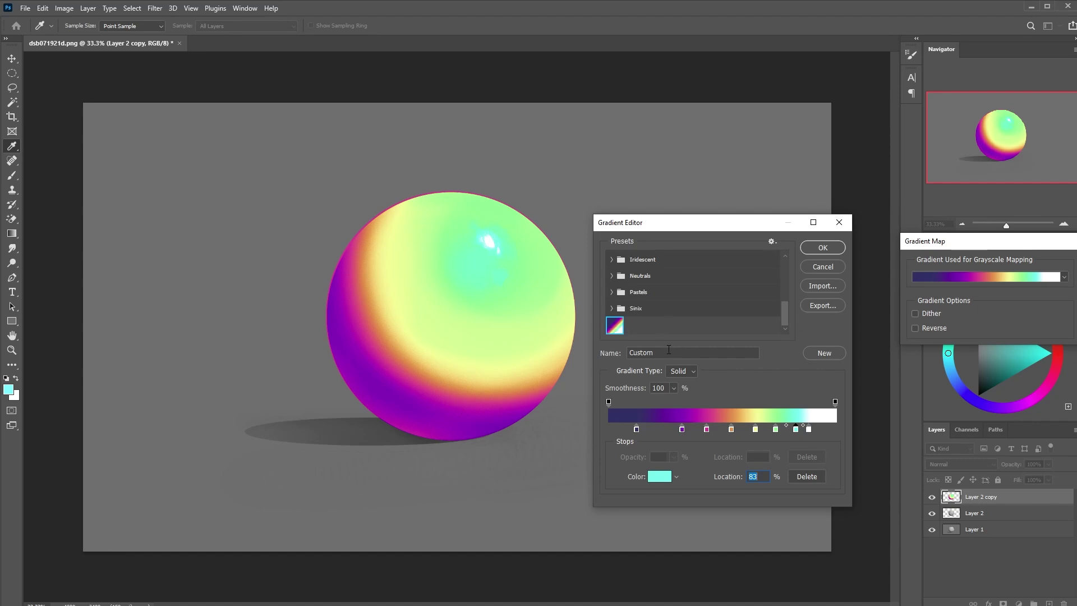
{"action": "left_click_drag", "start_coordinate": [668, 349], "coordinate": [606, 351]}
{"action": "left_click", "coordinate": [825, 353]}
Delete the first saved Custom gradient preset from the end of the preset list and open the options of the asdas preset
{"action": "right_click", "coordinate": [631, 330]}
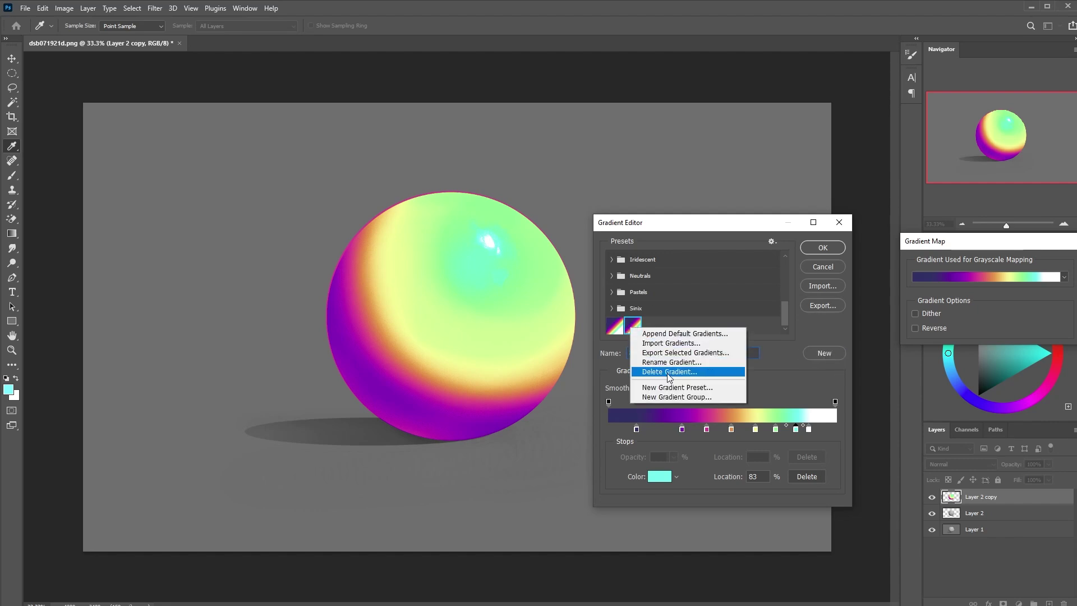
{"action": "left_click", "coordinate": [671, 366]}
{"action": "left_click", "coordinate": [830, 273]}
{"action": "right_click", "coordinate": [617, 329]}
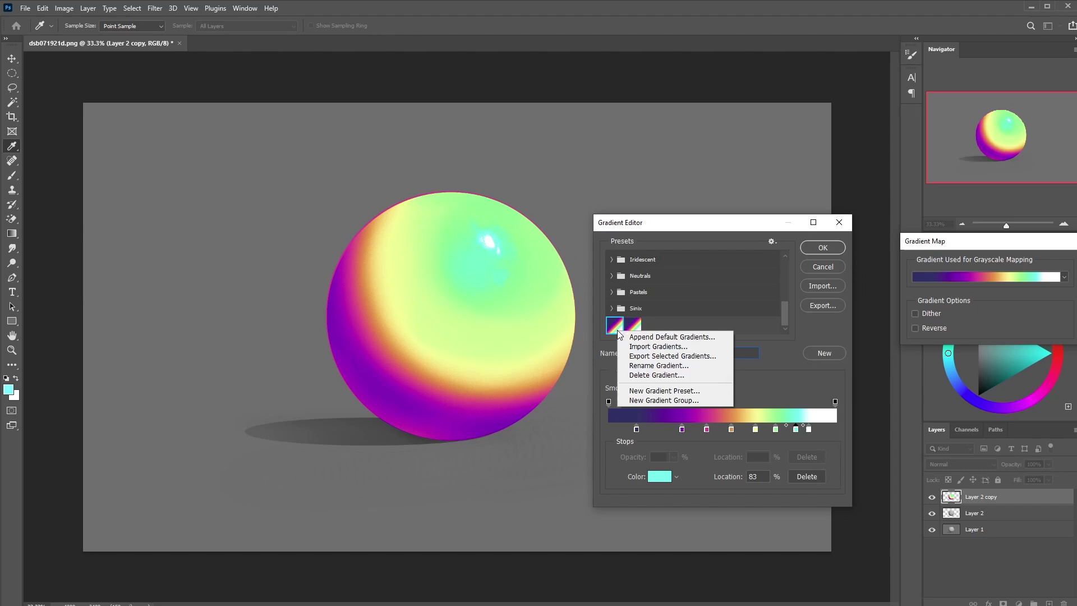
{"action": "key", "text": "Up"}
{"action": "key", "text": "Up"}
{"action": "key", "text": "Up"}
{"action": "key", "text": "Return"}
{"action": "left_click", "coordinate": [490, 231]}
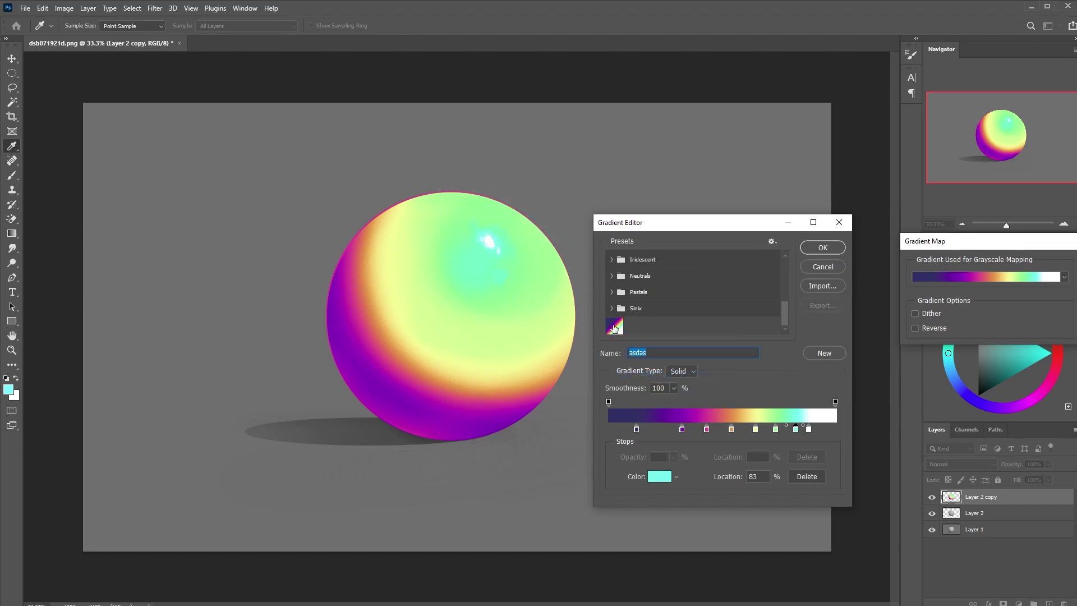
{"action": "right_click", "coordinate": [615, 327]}
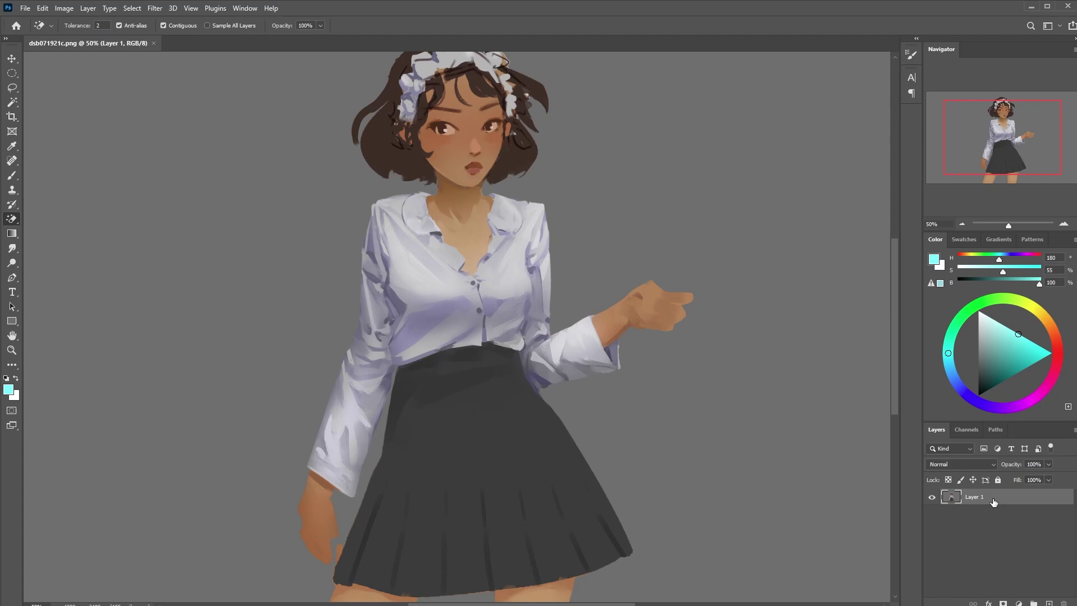
Select the grey background around the character with the Magic Wand at a tolerance of 10
{"action": "left_click", "coordinate": [12, 102]}
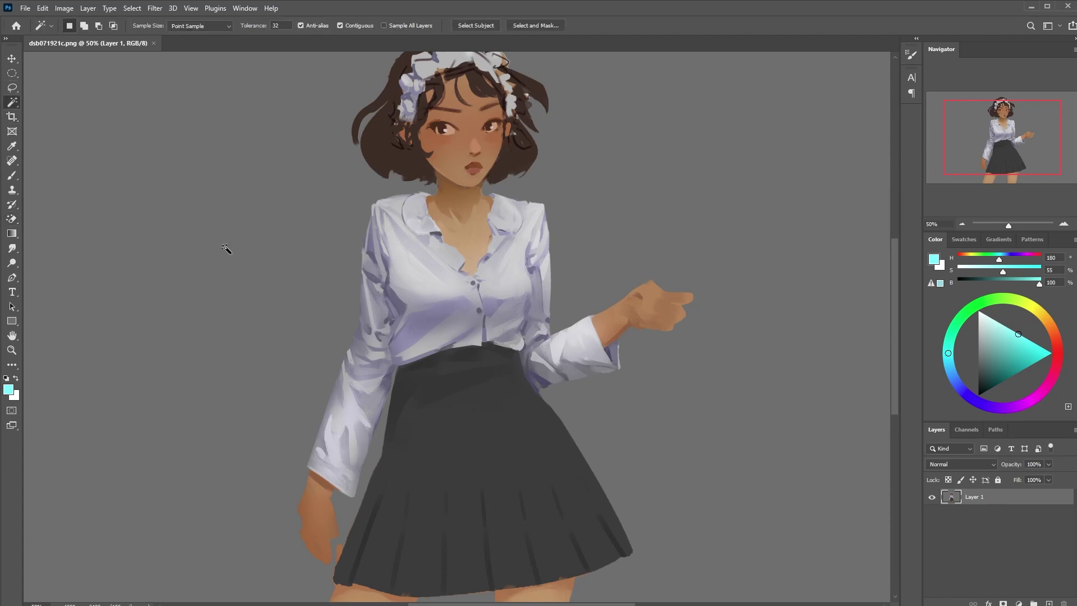
{"action": "left_click", "coordinate": [227, 253]}
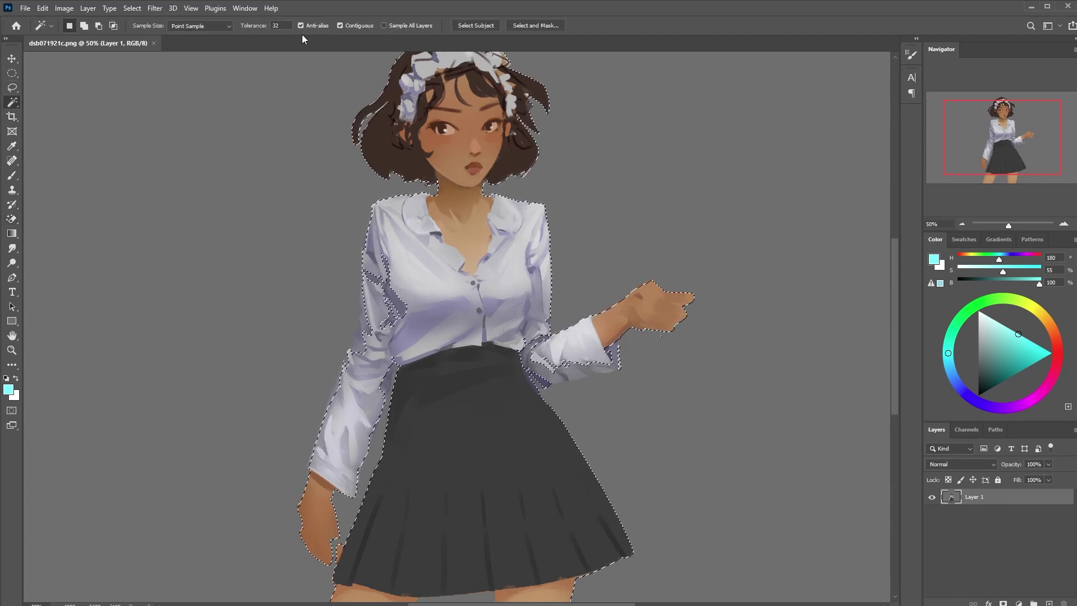
{"action": "left_click", "coordinate": [244, 27]}
{"action": "type", "text": "10"}
{"action": "left_click", "coordinate": [729, 442]}
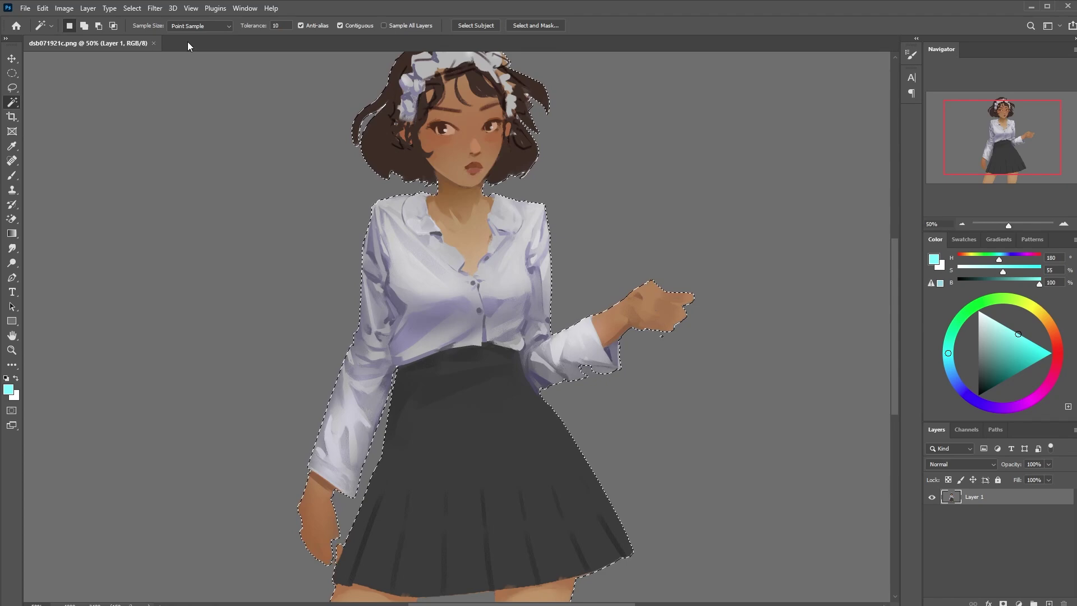
Invert the selection, exclude the hands, lower skirt and legs with the Lasso, and copy the rest to a new layer
{"action": "left_click", "coordinate": [132, 8]}
{"action": "left_click", "coordinate": [233, 52]}
{"action": "key", "text": "l"}
{"action": "mouse_move", "coordinate": [583, 362]}
{"action": "left_mouse_down"}
{"action": "mouse_move", "coordinate": [609, 376]}
{"action": "mouse_move", "coordinate": [602, 361]}
{"action": "left_mouse_up"}
{"action": "left_click_drag", "start_coordinate": [719, 349], "coordinate": [707, 292]}
{"action": "mouse_move", "coordinate": [344, 499]}
{"action": "left_mouse_down"}
{"action": "mouse_move", "coordinate": [741, 574]}
{"action": "mouse_move", "coordinate": [377, 466]}
{"action": "mouse_move", "coordinate": [346, 510]}
{"action": "mouse_move", "coordinate": [358, 460]}
{"action": "left_mouse_up"}
{"action": "left_click_drag", "start_coordinate": [259, 599], "coordinate": [227, 586]}
{"action": "key", "text": "ctrl+j"}
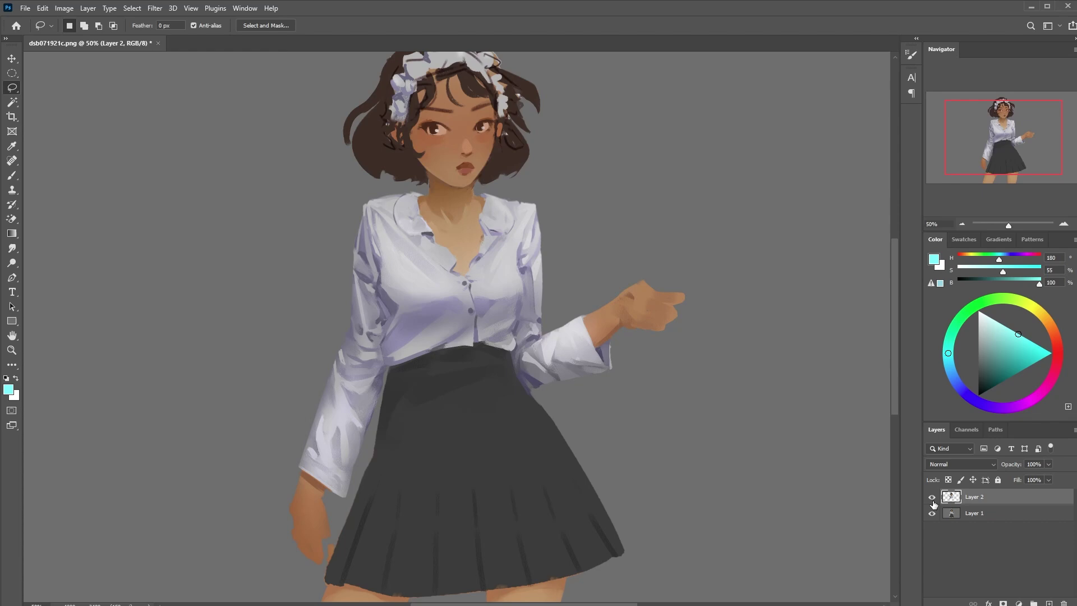
Hide Layer 1 and switch to the Eraser tool with the Hard Round 500 4 brush
{"action": "left_click", "coordinate": [932, 513]}
{"action": "left_click", "coordinate": [14, 221]}
{"action": "right_click", "coordinate": [13, 221]}
{"action": "left_click", "coordinate": [53, 221]}
{"action": "left_click", "coordinate": [82, 27]}
{"action": "left_click", "coordinate": [90, 187]}
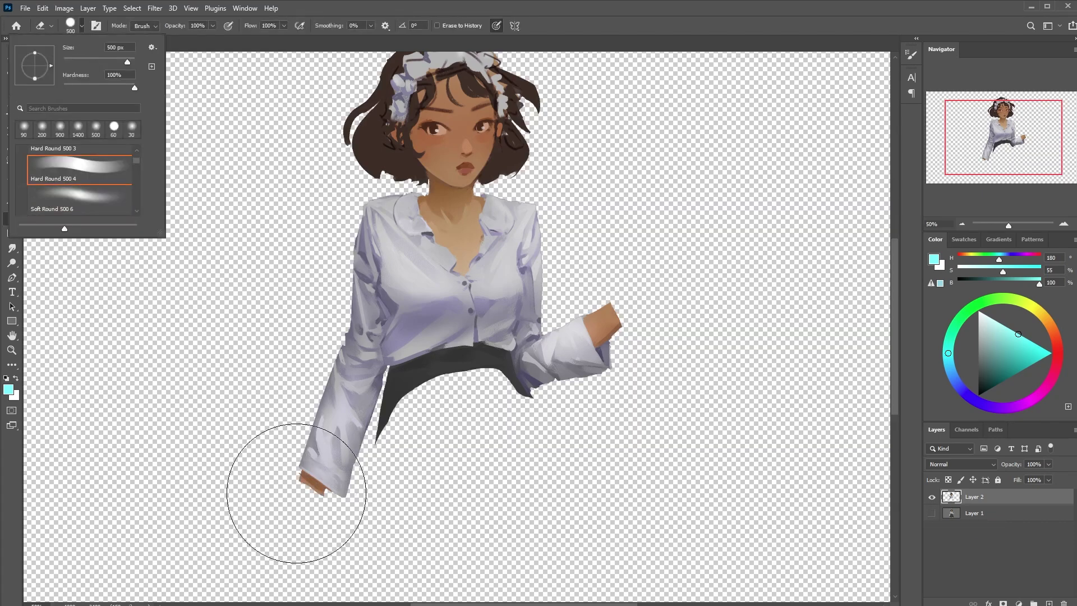
Reduce the eraser to 60 px and erase the leftover skin and skirt around the shirt's cuffs and hem
{"action": "key", "text": "bracketleft"}
{"action": "key", "text": "bracketleft"}
{"action": "key", "text": "bracketleft"}
{"action": "key", "text": "bracketleft"}
{"action": "key", "text": "bracketleft"}
{"action": "key", "text": "bracketleft"}
{"action": "key", "text": "bracketleft"}
{"action": "key", "text": "bracketleft"}
{"action": "key", "text": "bracketleft"}
{"action": "key", "text": "bracketleft"}
{"action": "key", "text": "bracketleft"}
{"action": "key", "text": "bracketleft"}
{"action": "mouse_move", "coordinate": [321, 498]}
{"action": "left_mouse_down"}
{"action": "mouse_move", "coordinate": [305, 483]}
{"action": "mouse_move", "coordinate": [322, 494]}
{"action": "left_mouse_up"}
{"action": "mouse_move", "coordinate": [375, 443]}
{"action": "left_mouse_down"}
{"action": "mouse_move", "coordinate": [426, 367]}
{"action": "mouse_move", "coordinate": [496, 359]}
{"action": "mouse_move", "coordinate": [533, 397]}
{"action": "left_mouse_up"}
{"action": "left_click_drag", "start_coordinate": [398, 365], "coordinate": [502, 365]}
{"action": "mouse_move", "coordinate": [593, 320]}
{"action": "left_mouse_down"}
{"action": "mouse_move", "coordinate": [598, 335]}
{"action": "mouse_move", "coordinate": [609, 311]}
{"action": "left_mouse_up"}
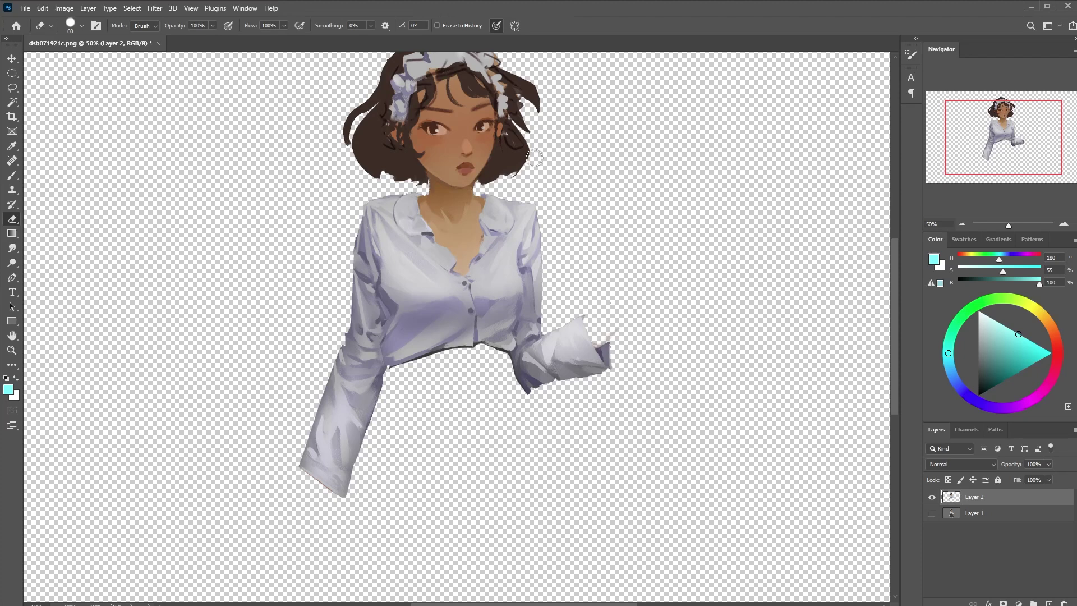
Enlarge the eraser and erase the head, hair and neck above the shirt
{"action": "scroll", "coordinate": [591, 339], "scroll_direction": "up", "scroll_amount": 2}
{"action": "key", "text": "bracketright"}
{"action": "key", "text": "bracketright"}
{"action": "key", "text": "bracketright"}
{"action": "key", "text": "bracketright"}
{"action": "key", "text": "bracketright"}
{"action": "key", "text": "bracketright"}
{"action": "key", "text": "bracketright"}
{"action": "key", "text": "bracketright"}
{"action": "key", "text": "bracketright"}
{"action": "key", "text": "bracketright"}
{"action": "mouse_move", "coordinate": [368, 192]}
{"action": "left_mouse_down"}
{"action": "mouse_move", "coordinate": [452, 196]}
{"action": "mouse_move", "coordinate": [430, 272]}
{"action": "mouse_move", "coordinate": [443, 289]}
{"action": "mouse_move", "coordinate": [476, 280]}
{"action": "mouse_move", "coordinate": [461, 317]}
{"action": "left_mouse_up"}
Clean up the shirt's neckline with a 40 px eraser and show Layer 1 again
{"action": "key", "text": "shift+e"}
{"action": "right_click", "coordinate": [11, 218]}
{"action": "left_click", "coordinate": [41, 220]}
{"action": "key", "text": "bracketleft"}
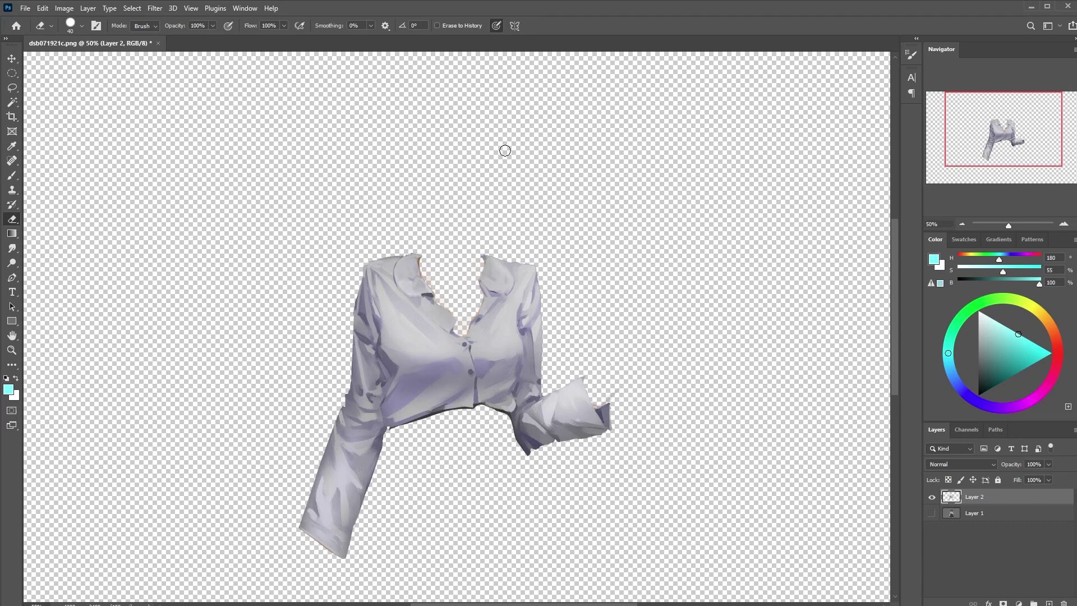
{"action": "left_click_drag", "start_coordinate": [422, 262], "coordinate": [440, 292]}
{"action": "left_click", "coordinate": [931, 513]}
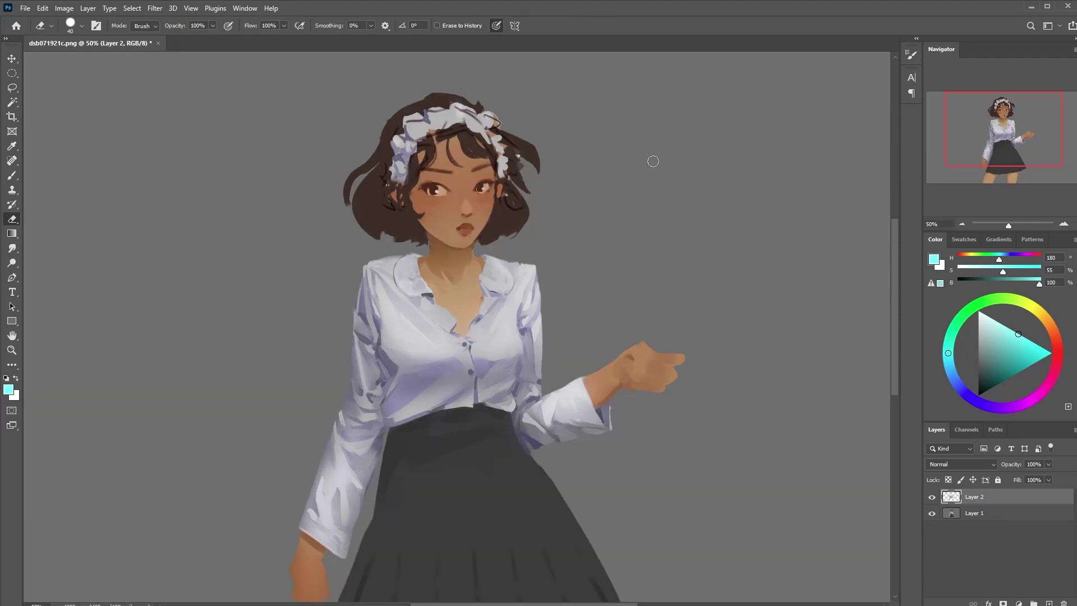
Duplicate the shirt layer, Layer 2, under the suggested name
{"action": "left_click_drag", "start_coordinate": [561, 337], "coordinate": [569, 258]}
{"action": "right_click", "coordinate": [1018, 496]}
{"action": "left_click", "coordinate": [1048, 83]}
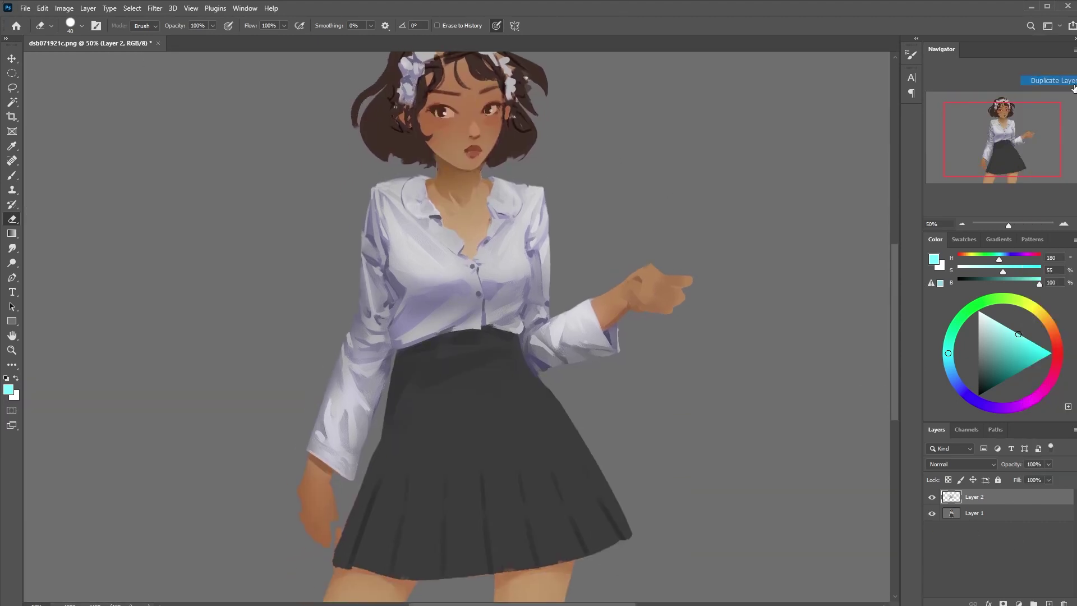
{"action": "key", "text": "Return"}
Apply a gradient map to Layer 2 copy using the dark-blue-to-white rainbow preset from the Sinix group
{"action": "left_click", "coordinate": [64, 8]}
{"action": "mouse_move", "coordinate": [84, 37]}
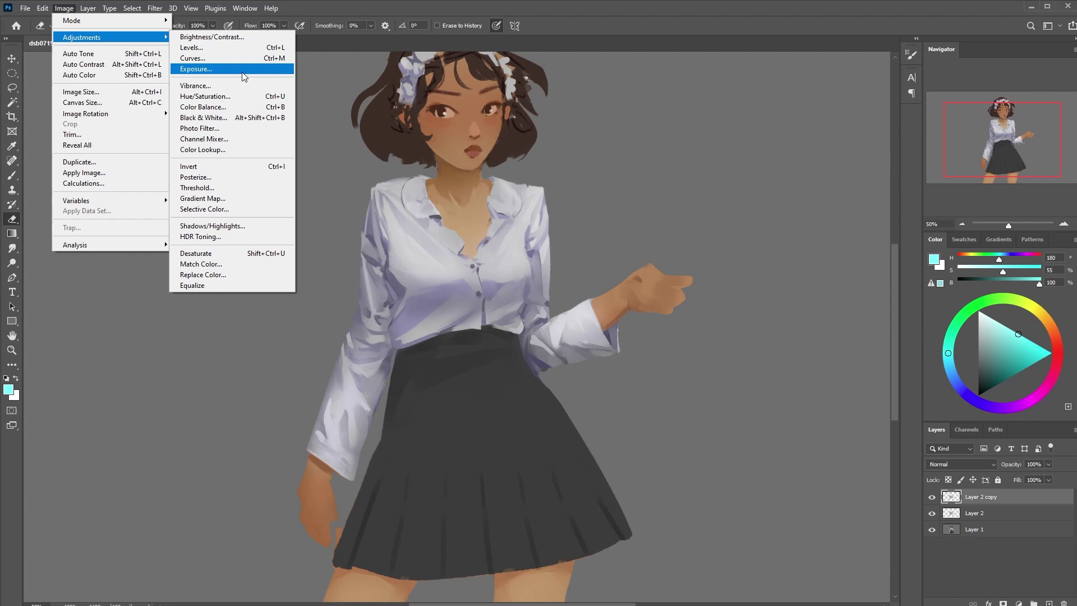
{"action": "left_click", "coordinate": [213, 198]}
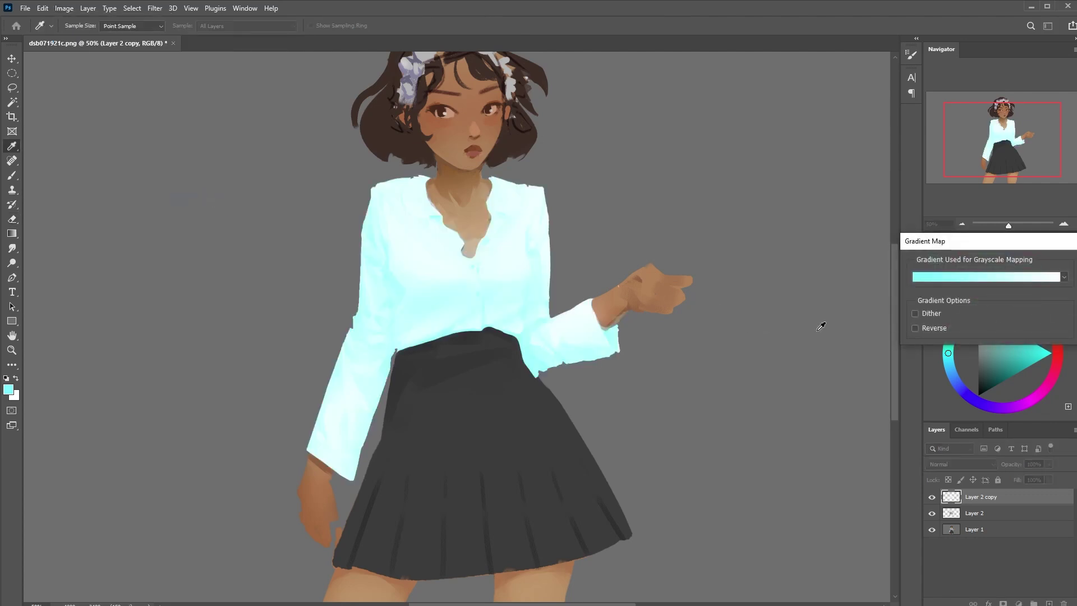
{"action": "left_click", "coordinate": [1064, 278]}
{"action": "left_click", "coordinate": [960, 354]}
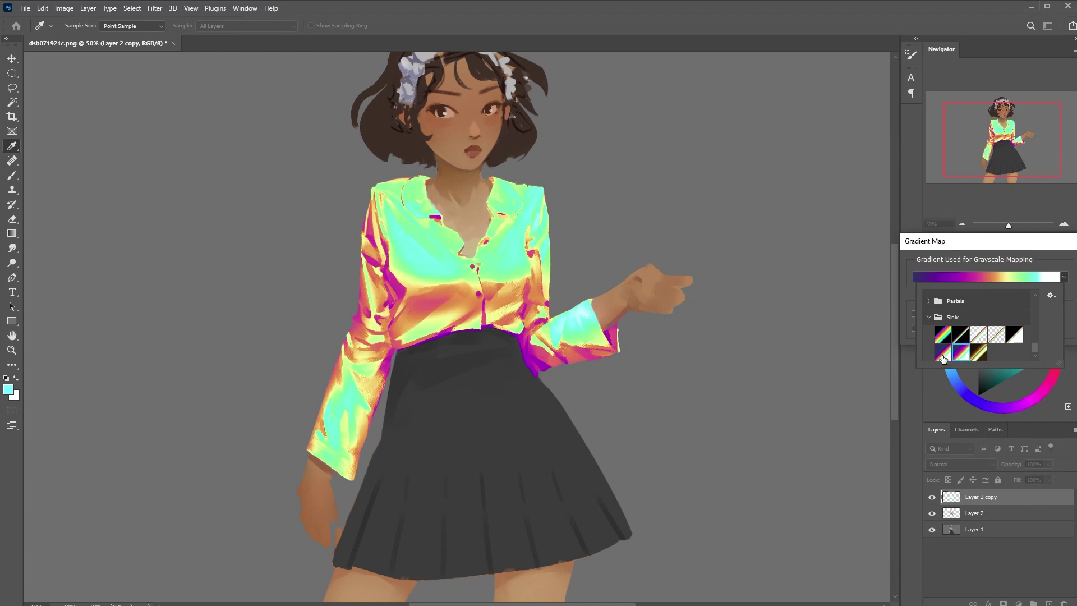
{"action": "left_click", "coordinate": [943, 353]}
{"action": "left_click", "coordinate": [957, 353]}
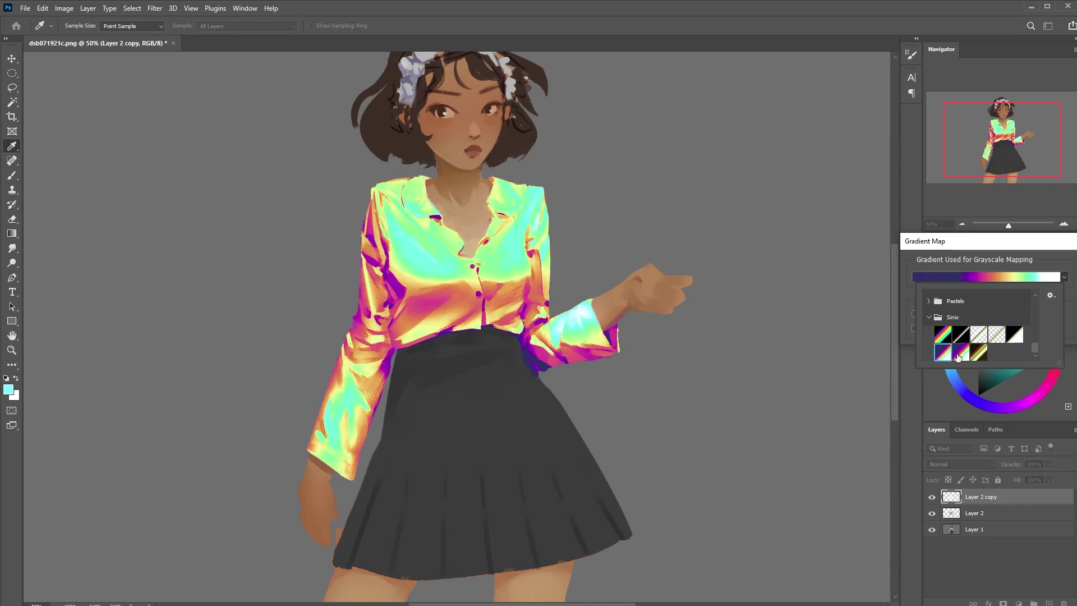
{"action": "left_click", "coordinate": [942, 355]}
{"action": "key", "text": "Return"}
{"action": "key", "text": "e"}
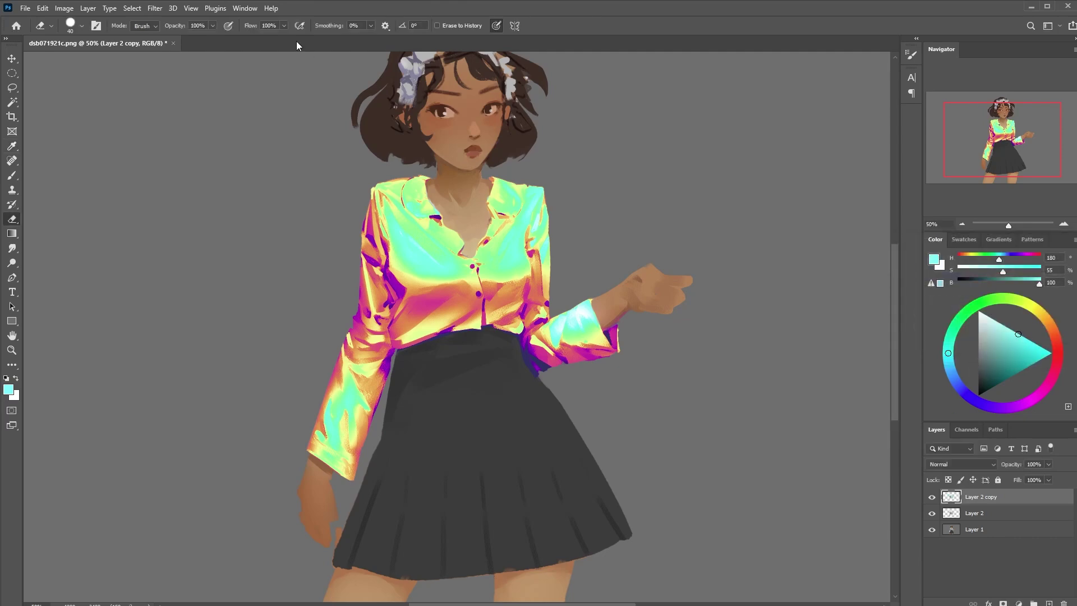
Set Layer 2 copy's blend mode to Luminosity and toggle the layer's visibility to compare the shirt
{"action": "left_click", "coordinate": [994, 464]}
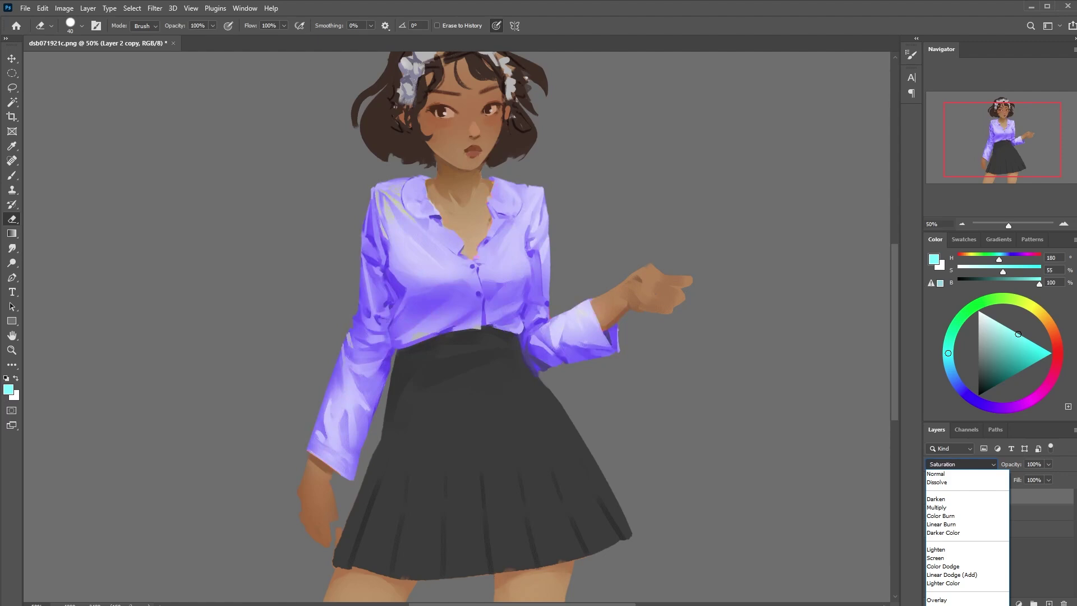
{"action": "key", "text": "Return"}
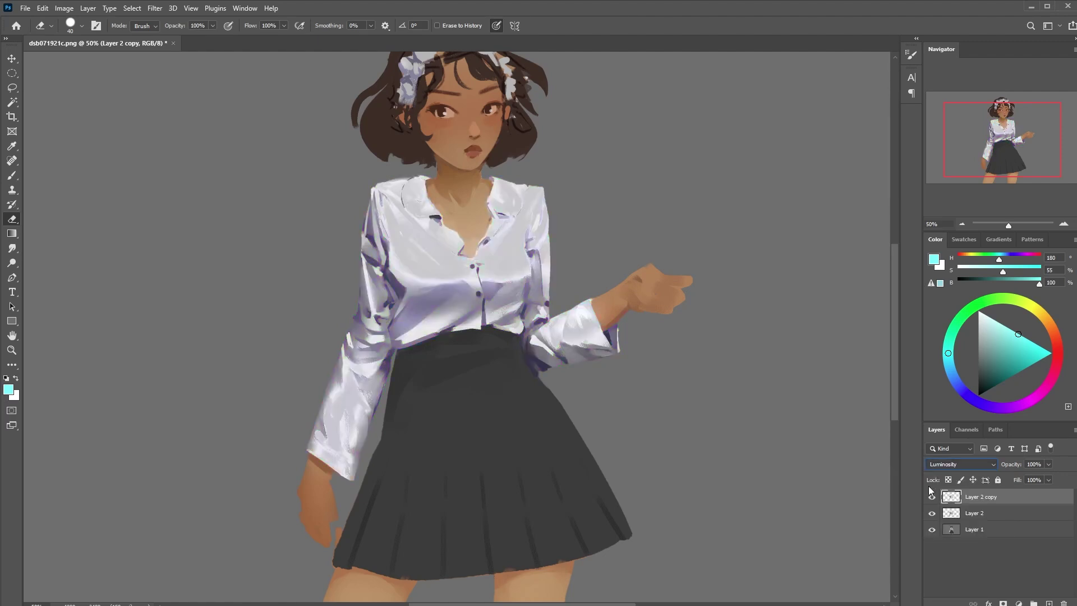
{"action": "left_click", "coordinate": [931, 499]}
{"action": "left_click", "coordinate": [931, 498]}
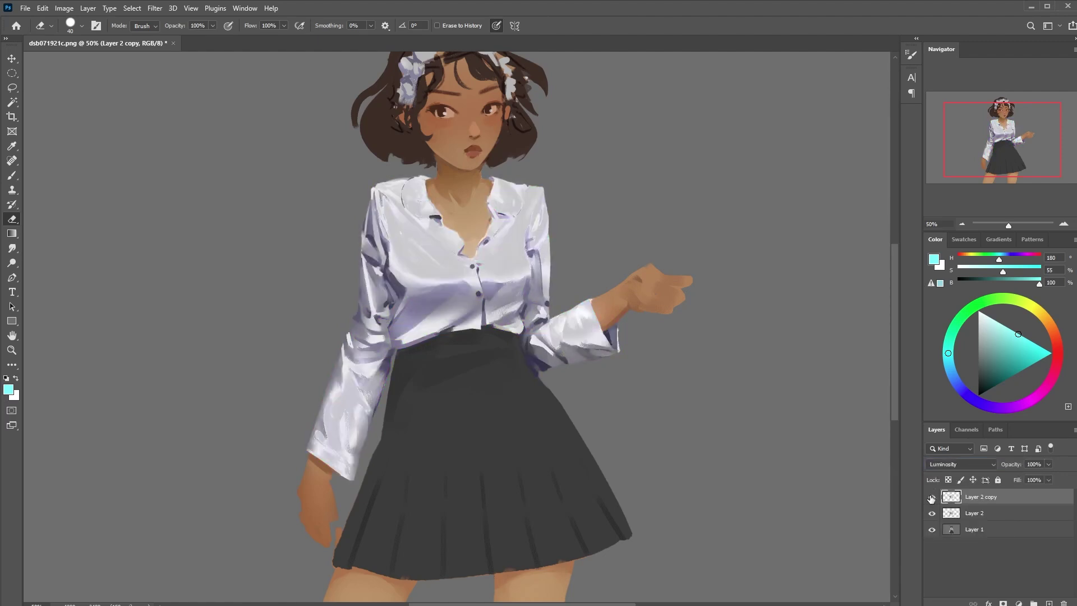
Shift the hue of Layer 2 copy into negative values with Hue/Saturation
{"action": "left_click", "coordinate": [61, 7]}
{"action": "mouse_move", "coordinate": [94, 43]}
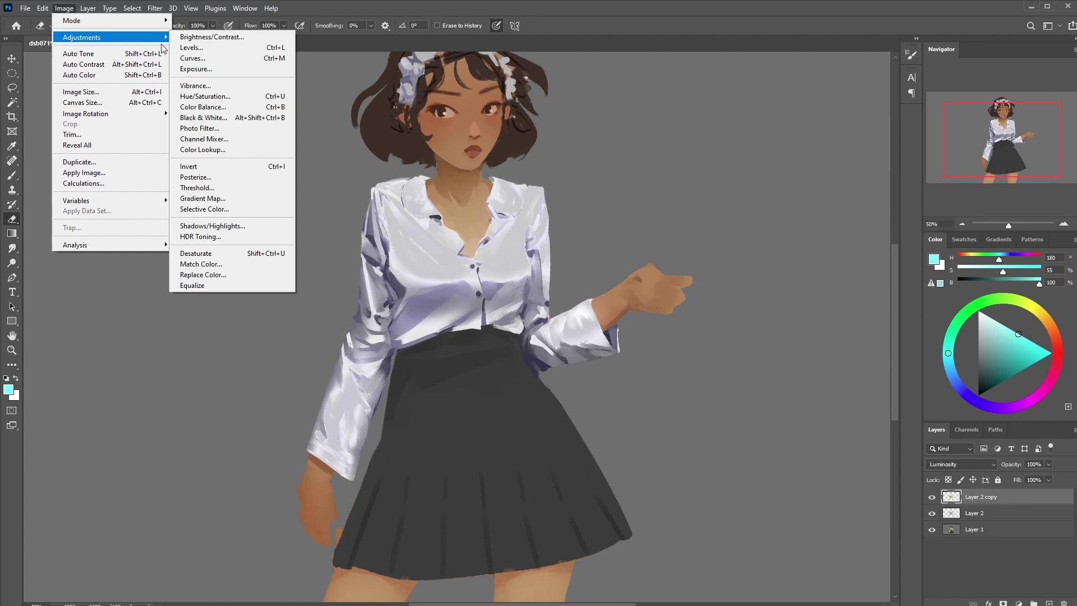
{"action": "left_click", "coordinate": [235, 95]}
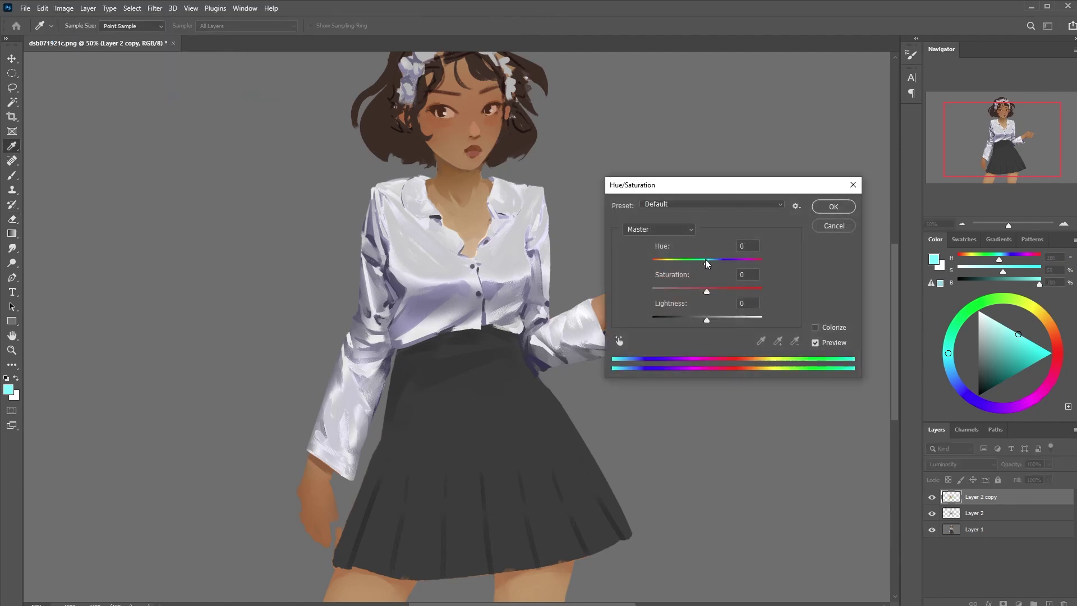
{"action": "left_click_drag", "start_coordinate": [708, 265], "coordinate": [689, 279]}
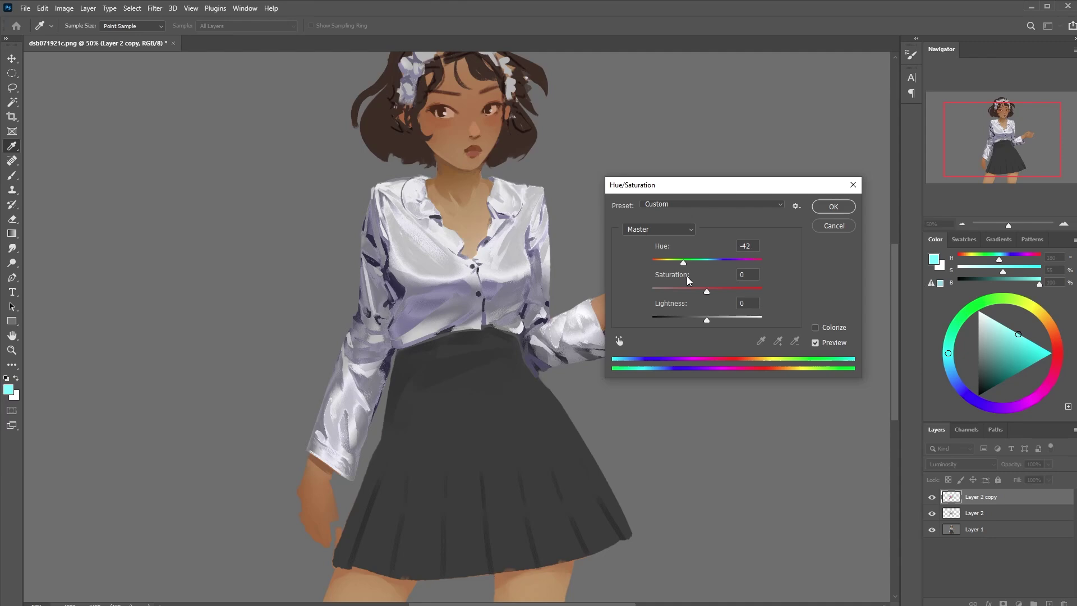
{"action": "mouse_move", "coordinate": [686, 276]}
{"action": "left_mouse_down"}
{"action": "mouse_move", "coordinate": [701, 278]}
{"action": "mouse_move", "coordinate": [665, 292]}
{"action": "mouse_move", "coordinate": [680, 292]}
{"action": "left_mouse_up"}
{"action": "left_click", "coordinate": [834, 207]}
{"action": "key", "text": "e"}
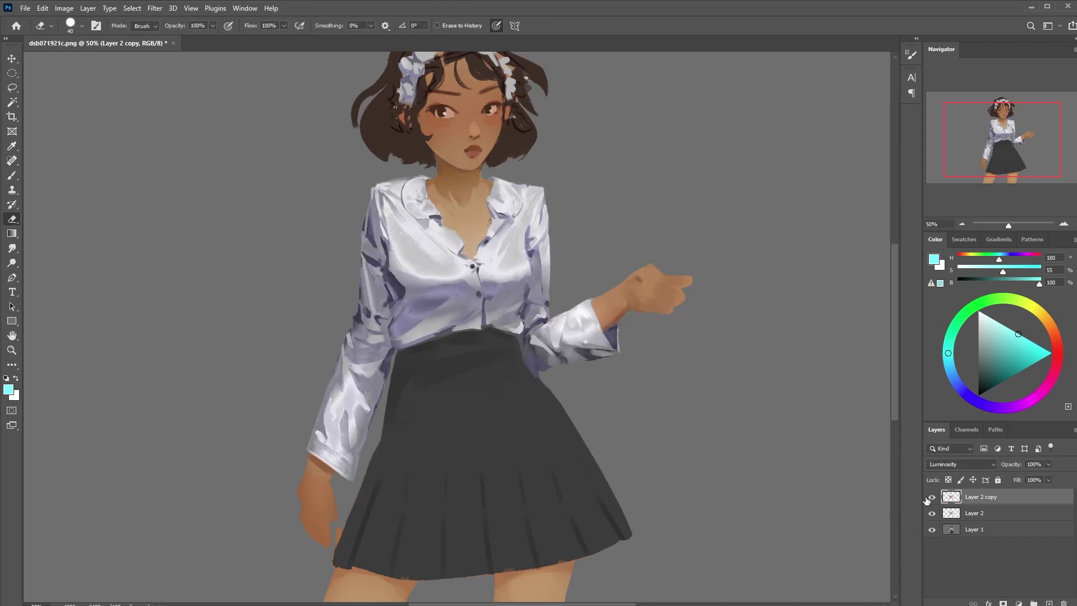
Duplicate Layer 2 again and move the new copy to the top of the layer stack
{"action": "key", "text": "alt+bracketleft"}
{"action": "right_click", "coordinate": [982, 512]}
{"action": "left_click", "coordinate": [1054, 102]}
{"action": "key", "text": "Return"}
{"action": "left_click_drag", "start_coordinate": [982, 513], "coordinate": [982, 491]}
Start a gradient map on Layer 2 copy 2 with the dark-blue-to-white rainbow preset from the Sinix group
{"action": "left_click", "coordinate": [64, 8]}
{"action": "mouse_move", "coordinate": [84, 37]}
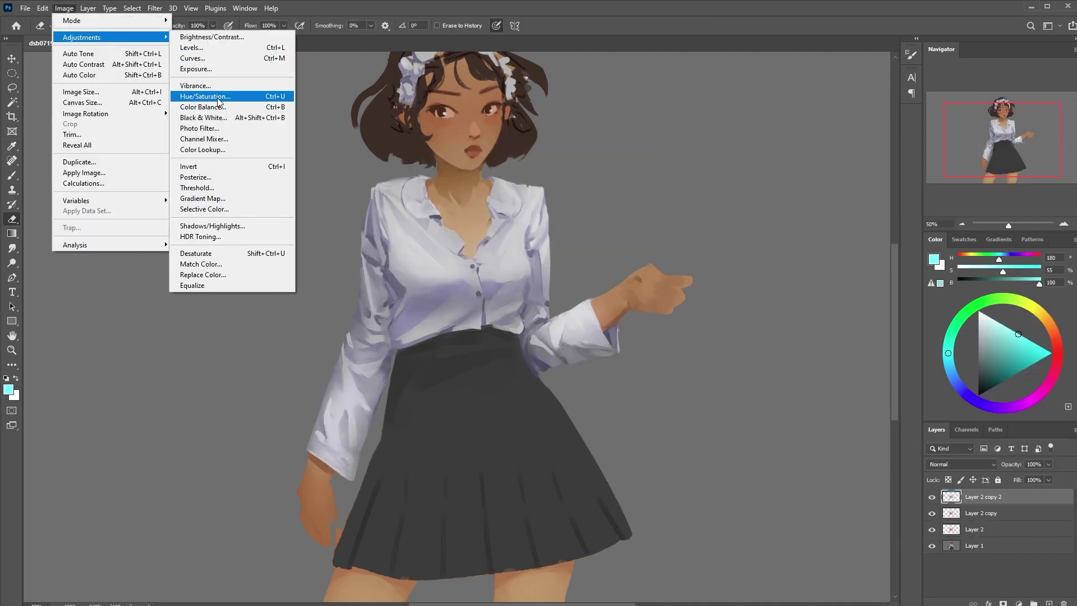
{"action": "left_click", "coordinate": [203, 198]}
{"action": "left_click", "coordinate": [1064, 277]}
{"action": "left_click", "coordinate": [943, 353]}
Reposition the gradient's colour stops, with the white stop at 85%, and apply the map to Layer 2 copy 2
{"action": "left_click", "coordinate": [986, 277]}
{"action": "left_click_drag", "start_coordinate": [679, 430], "coordinate": [684, 430]}
{"action": "left_click_drag", "start_coordinate": [696, 431], "coordinate": [728, 431]}
{"action": "left_click_drag", "start_coordinate": [738, 430], "coordinate": [776, 429]}
{"action": "left_click", "coordinate": [761, 432]}
{"action": "left_click_drag", "start_coordinate": [795, 429], "coordinate": [789, 430]}
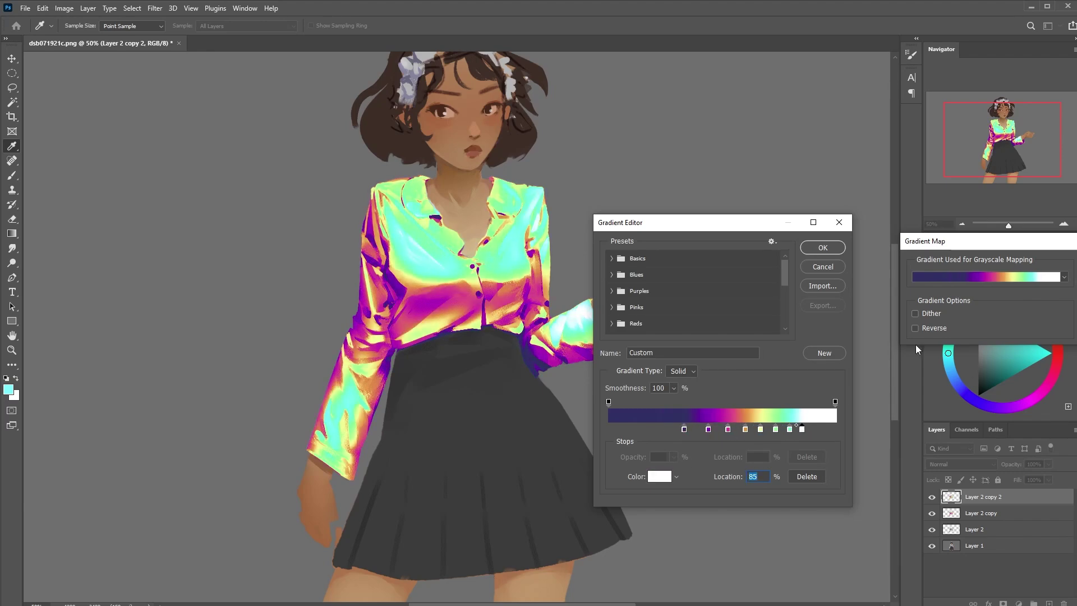
{"action": "key", "text": "Return"}
{"action": "key", "text": "Return"}
Try the Hard Light blend mode and a reduced opacity on Layer 2 copy 2
{"action": "left_click", "coordinate": [961, 464]}
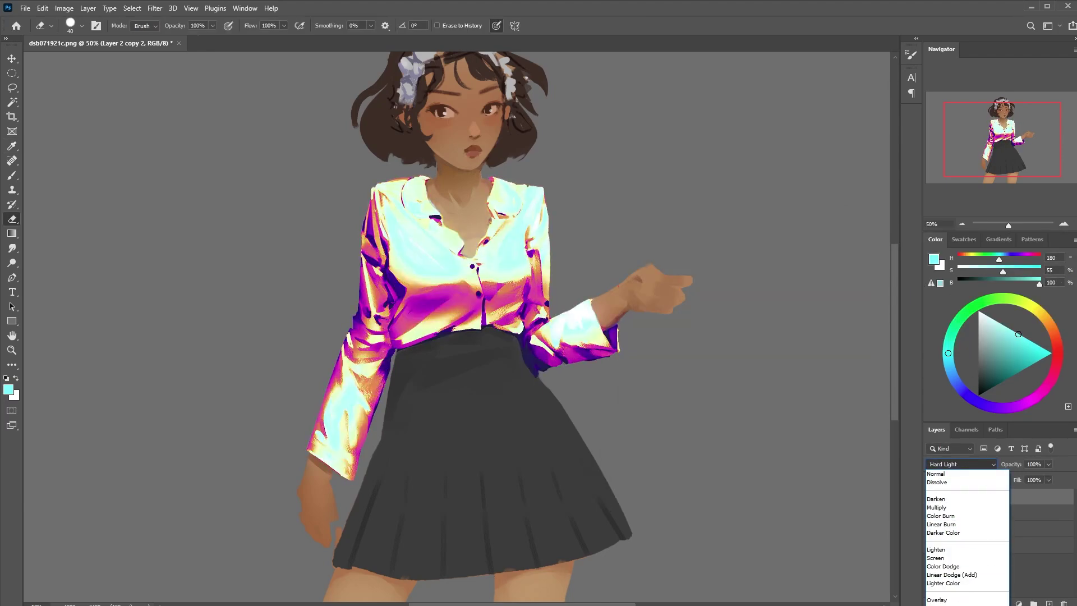
{"action": "left_click", "coordinate": [948, 605]}
{"action": "left_click", "coordinate": [1048, 464]}
{"action": "left_click_drag", "start_coordinate": [1050, 476], "coordinate": [1008, 476]}
{"action": "left_click", "coordinate": [931, 498]}
Adjust Layer 2 copy 2 with Match Color, setting the luminance to 163 and changing the colour intensity
{"action": "left_click", "coordinate": [64, 8]}
{"action": "left_click", "coordinate": [197, 95]}
{"action": "left_click_drag", "start_coordinate": [707, 320], "coordinate": [725, 318]}
{"action": "mouse_move", "coordinate": [706, 263]}
{"action": "left_mouse_down"}
{"action": "mouse_move", "coordinate": [734, 263]}
{"action": "mouse_move", "coordinate": [699, 268]}
{"action": "left_mouse_up"}
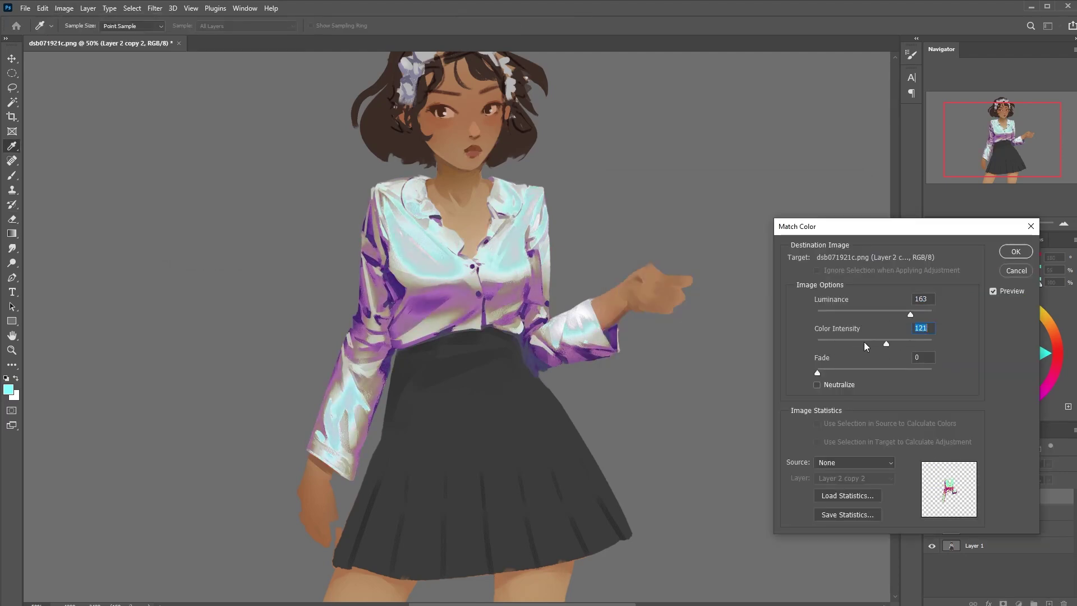
{"action": "key", "text": "Return"}
{"action": "key", "text": "e"}
Test Layer 2 copy 2 in Lighten mode at 20% opacity and readjust its blend mode and opacity
{"action": "right_click", "coordinate": [999, 531]}
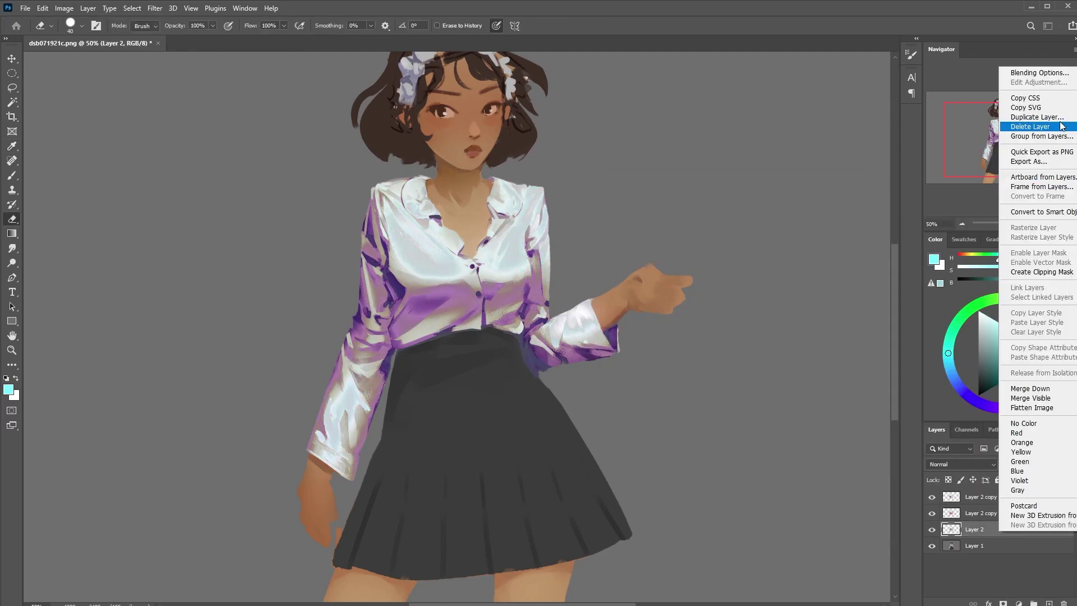
{"action": "left_click", "coordinate": [982, 497]}
{"action": "left_click", "coordinate": [961, 464]}
{"action": "left_click", "coordinate": [936, 474]}
{"action": "left_click", "coordinate": [1049, 464]}
{"action": "left_click_drag", "start_coordinate": [1008, 476], "coordinate": [1050, 475]}
{"action": "left_click", "coordinate": [961, 464]}
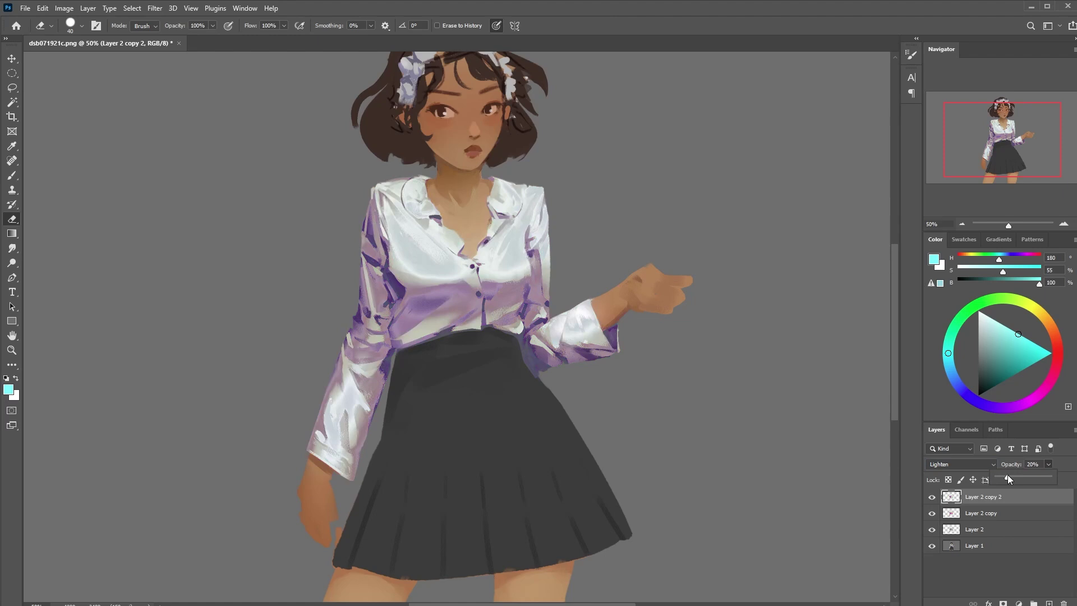
{"action": "left_click", "coordinate": [960, 464]}
{"action": "left_click_drag", "start_coordinate": [1048, 465], "coordinate": [1027, 480]}
Duplicate Layer 2 as Layer 2 copy 3 and place it at the top of the layer stack
{"action": "right_click", "coordinate": [982, 531]}
{"action": "left_click", "coordinate": [1004, 111]}
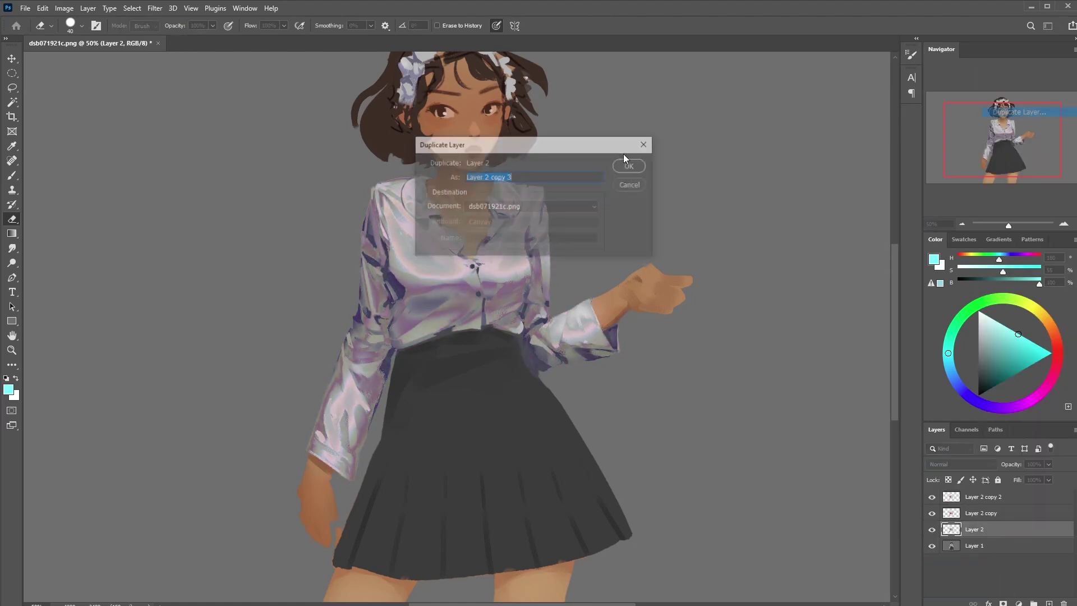
{"action": "left_click", "coordinate": [624, 153]}
{"action": "left_click_drag", "start_coordinate": [1003, 490], "coordinate": [1003, 491]}
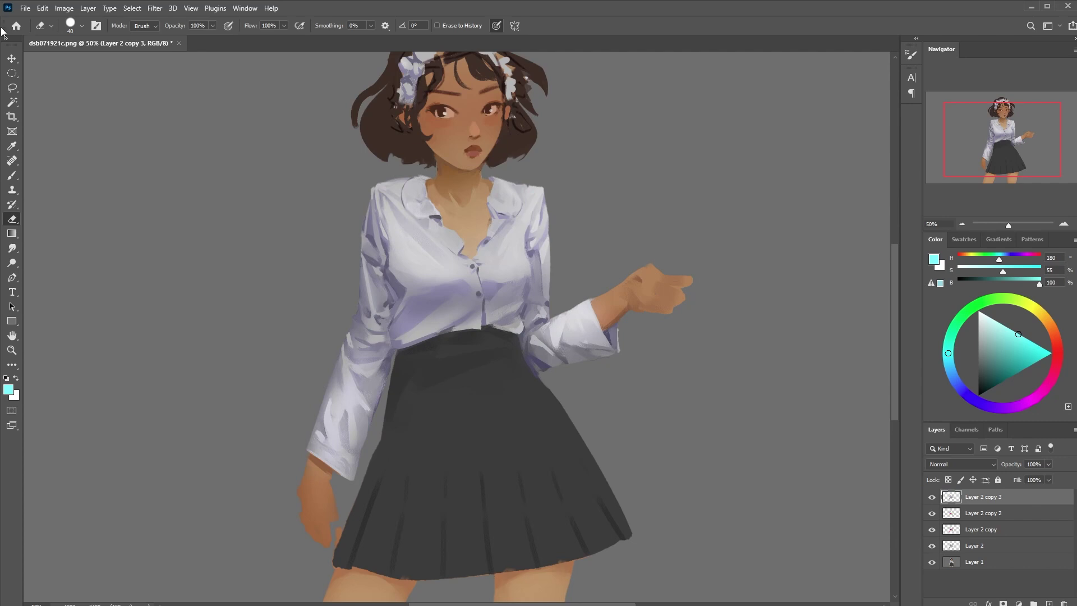
Darken the shadows of Layer 2 copy 3 with Levels and set the white input level to 129
{"action": "left_click", "coordinate": [64, 9]}
{"action": "mouse_move", "coordinate": [85, 36]}
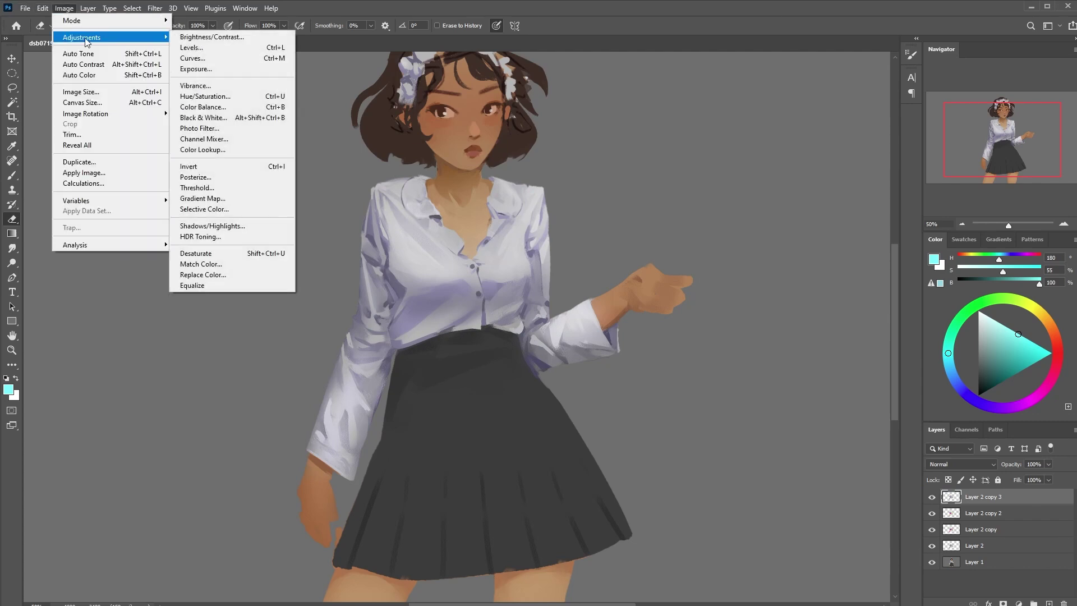
{"action": "left_click", "coordinate": [225, 49]}
{"action": "left_click_drag", "start_coordinate": [150, 315], "coordinate": [248, 321]}
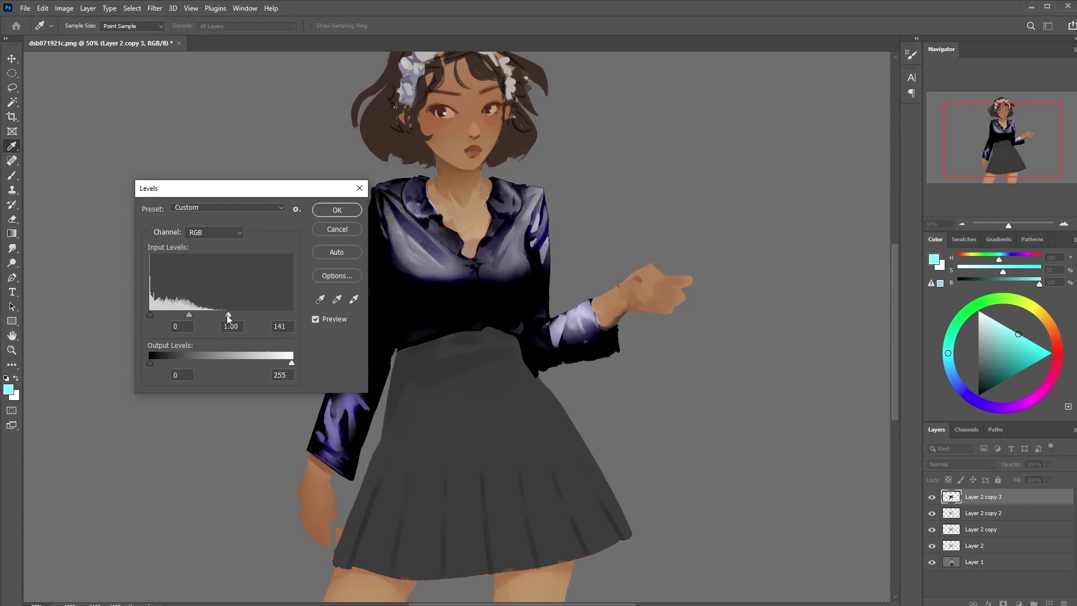
{"action": "left_click_drag", "start_coordinate": [229, 318], "coordinate": [172, 314]}
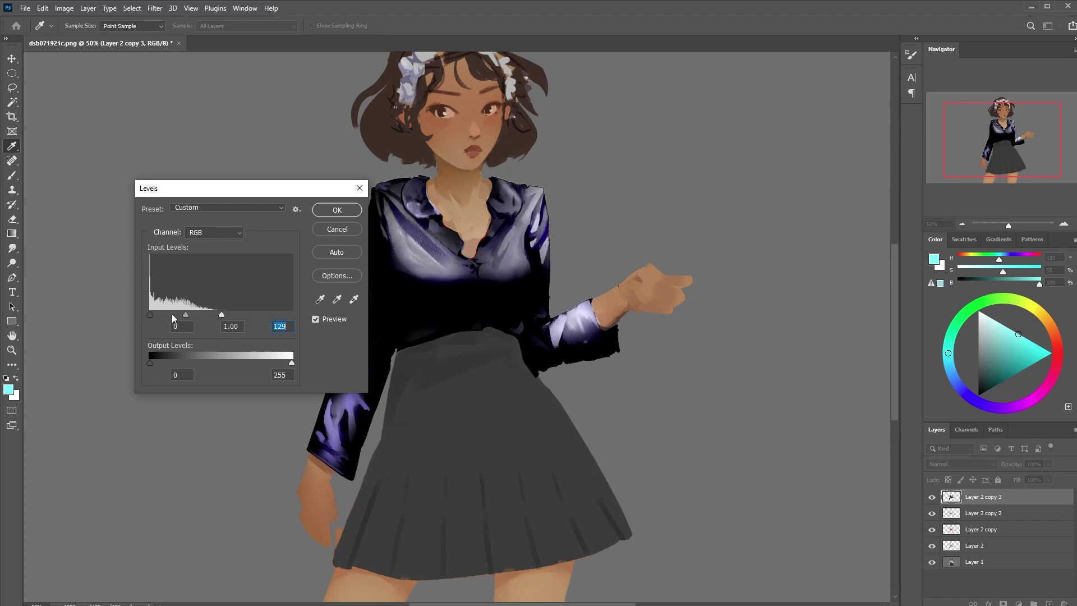
{"action": "left_click", "coordinate": [345, 213]}
{"action": "key", "text": "e"}
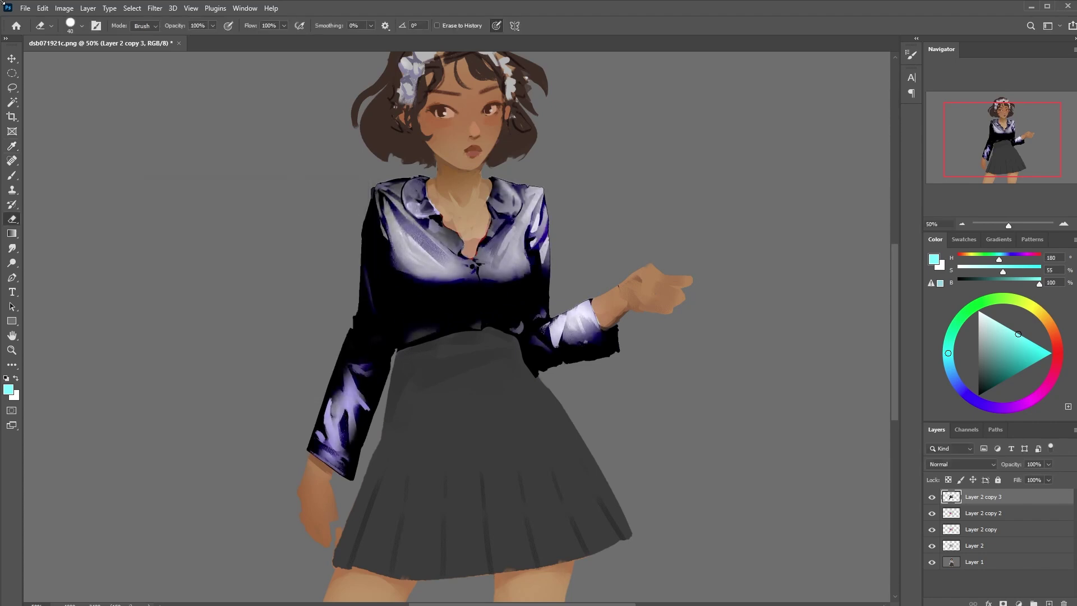
Apply a Gradient Map with the white-ended rainbow preset to Layer 2 copy 3 and set its blend mode to Darken
{"action": "left_click", "coordinate": [64, 8]}
{"action": "mouse_move", "coordinate": [84, 42]}
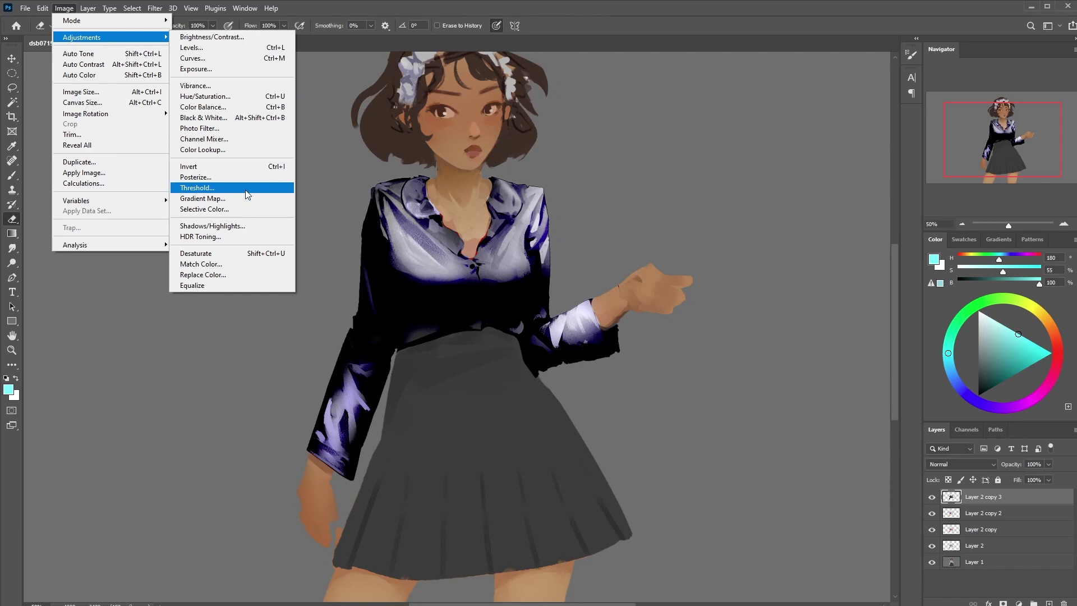
{"action": "left_click", "coordinate": [219, 190]}
{"action": "left_click", "coordinate": [842, 256]}
{"action": "left_click", "coordinate": [738, 313]}
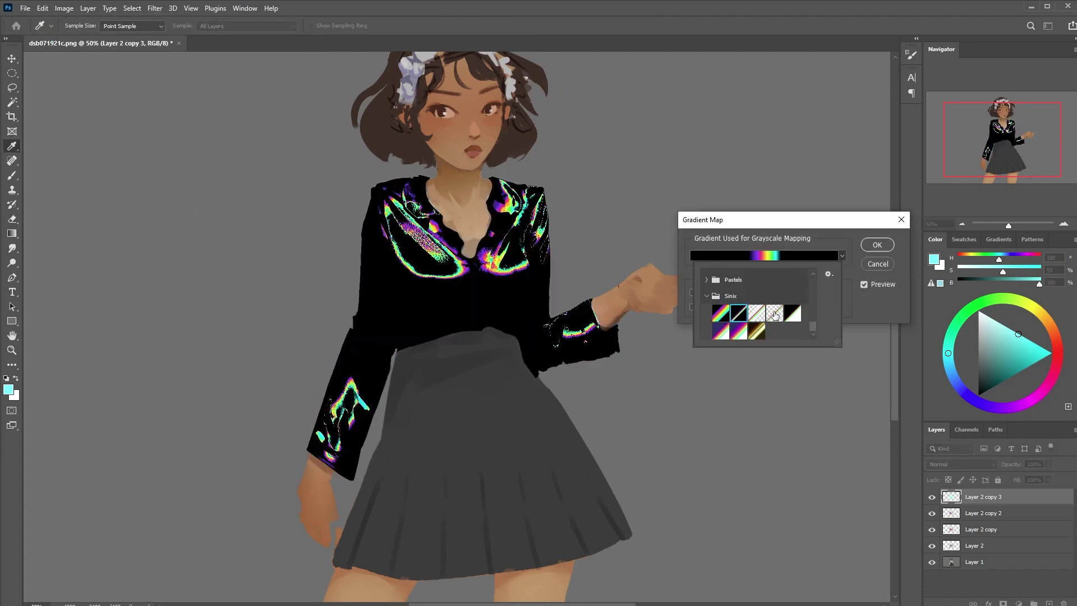
{"action": "left_click", "coordinate": [757, 313]}
{"action": "left_click", "coordinate": [738, 311]}
{"action": "left_click", "coordinate": [759, 314]}
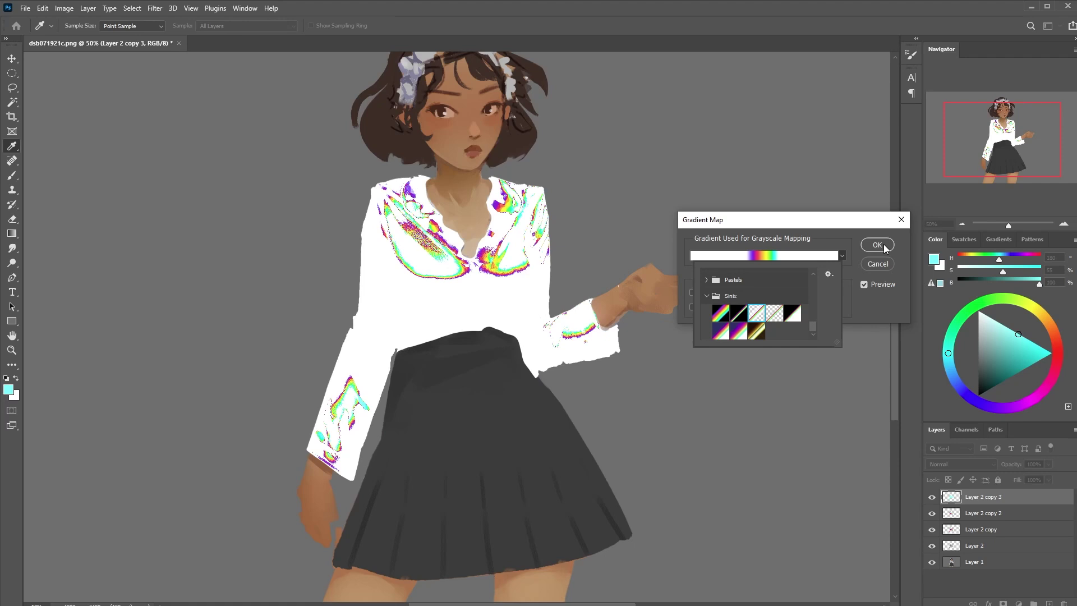
{"action": "left_click", "coordinate": [876, 245]}
{"action": "key", "text": "e"}
{"action": "left_click", "coordinate": [960, 464]}
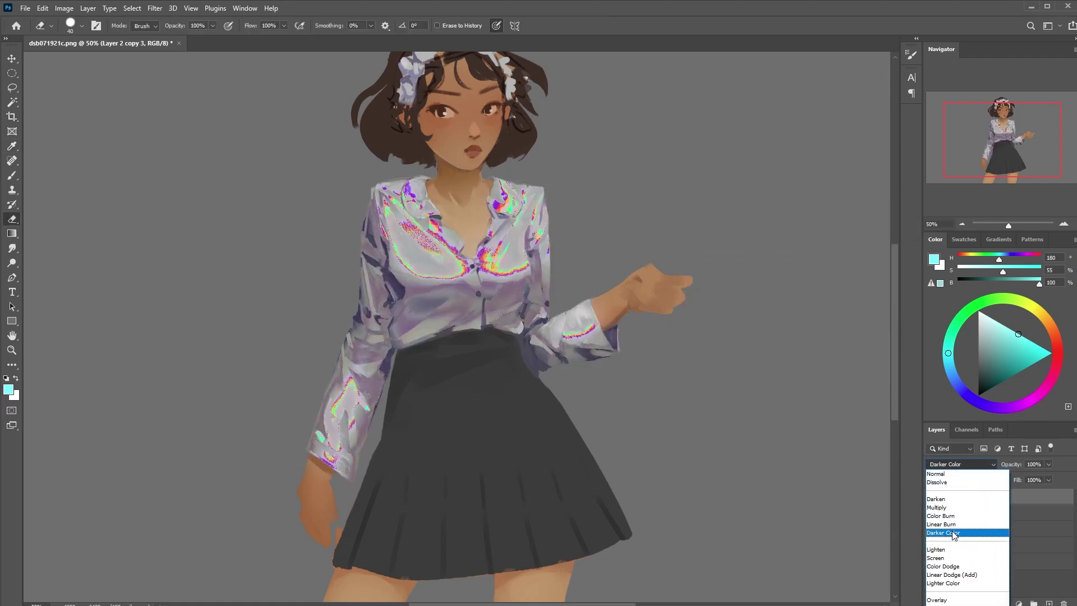
{"action": "left_click", "coordinate": [936, 499]}
Adjust Layer 2 copy 3 with Hue/Saturation, shifting the hue and setting saturation to +35 and lightness to +52
{"action": "left_click", "coordinate": [63, 8]}
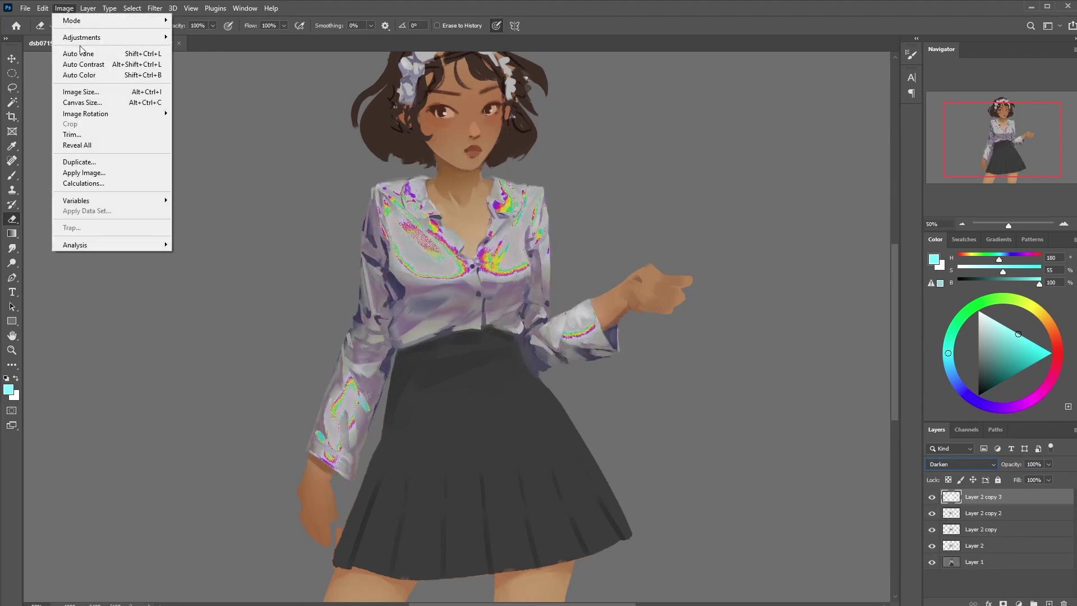
{"action": "mouse_move", "coordinate": [84, 38]}
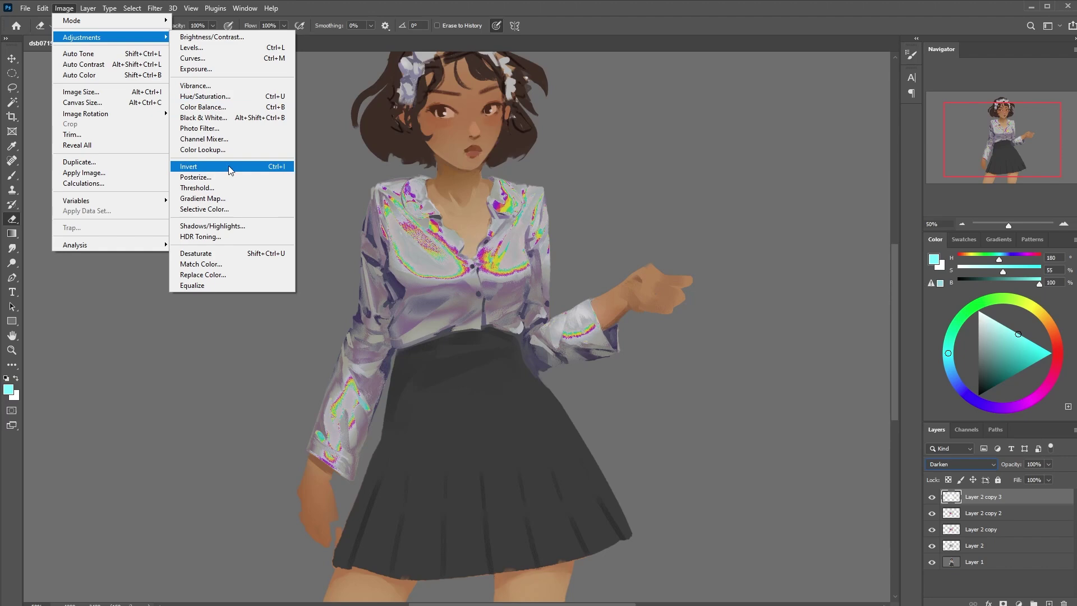
{"action": "left_click", "coordinate": [229, 100]}
{"action": "left_click_drag", "start_coordinate": [706, 320], "coordinate": [735, 321]}
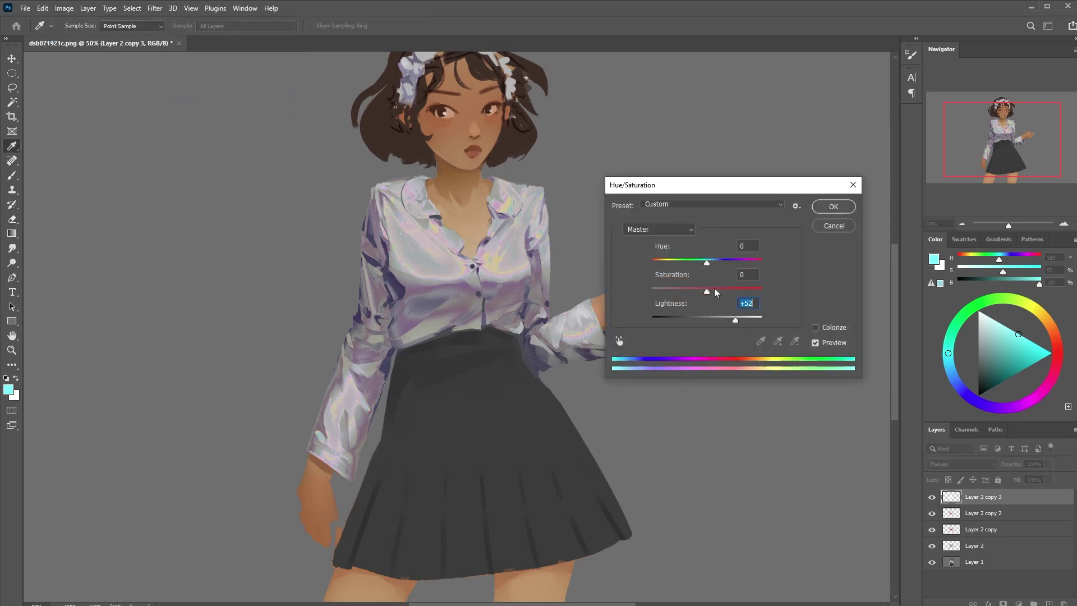
{"action": "mouse_move", "coordinate": [707, 263]}
{"action": "left_mouse_down"}
{"action": "mouse_move", "coordinate": [718, 270]}
{"action": "mouse_move", "coordinate": [639, 284]}
{"action": "mouse_move", "coordinate": [726, 263]}
{"action": "mouse_move", "coordinate": [709, 266]}
{"action": "left_mouse_up"}
{"action": "left_click_drag", "start_coordinate": [707, 292], "coordinate": [736, 321]}
{"action": "left_click_drag", "start_coordinate": [709, 262], "coordinate": [611, 281]}
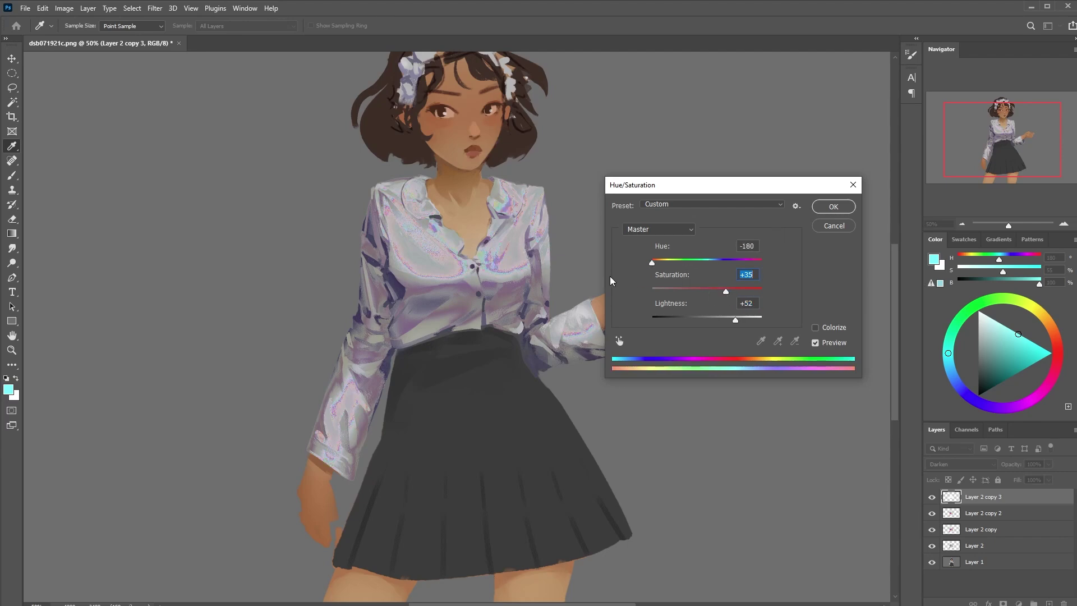
{"action": "mouse_move", "coordinate": [768, 263]}
{"action": "left_mouse_down"}
{"action": "mouse_move", "coordinate": [662, 263]}
{"action": "mouse_move", "coordinate": [644, 289]}
{"action": "mouse_move", "coordinate": [766, 255]}
{"action": "left_mouse_up"}
{"action": "key", "text": "Return"}
{"action": "key", "text": "e"}
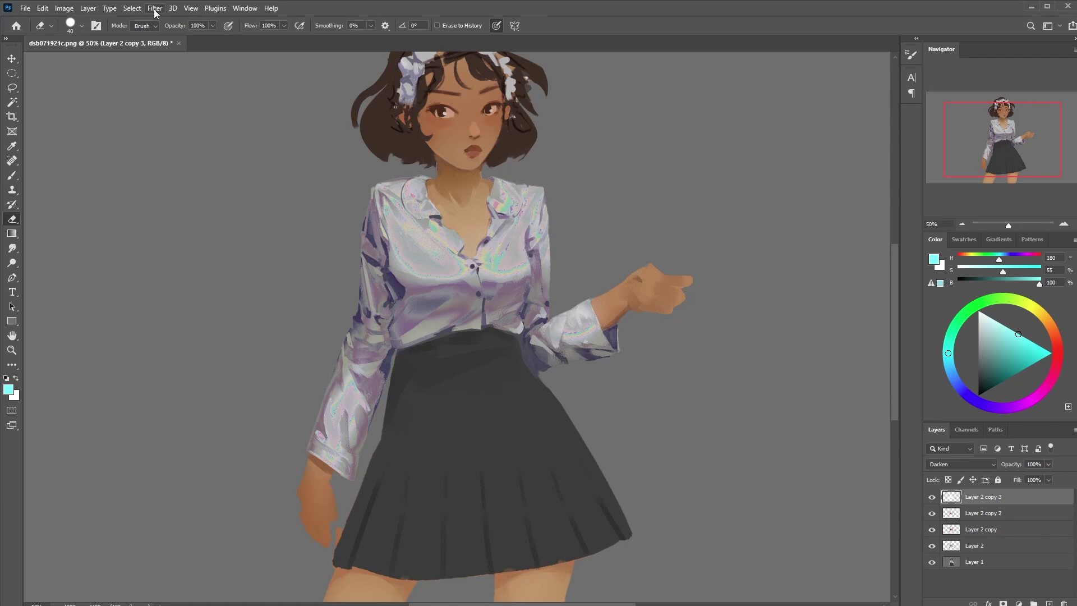
Duplicate Layer 2 as Layer 2 copy 4 at the top of the stack and strengthen its contrast with Levels
{"action": "key", "text": "ctrl+j"}
{"action": "left_click", "coordinate": [64, 8]}
{"action": "mouse_move", "coordinate": [113, 37]}
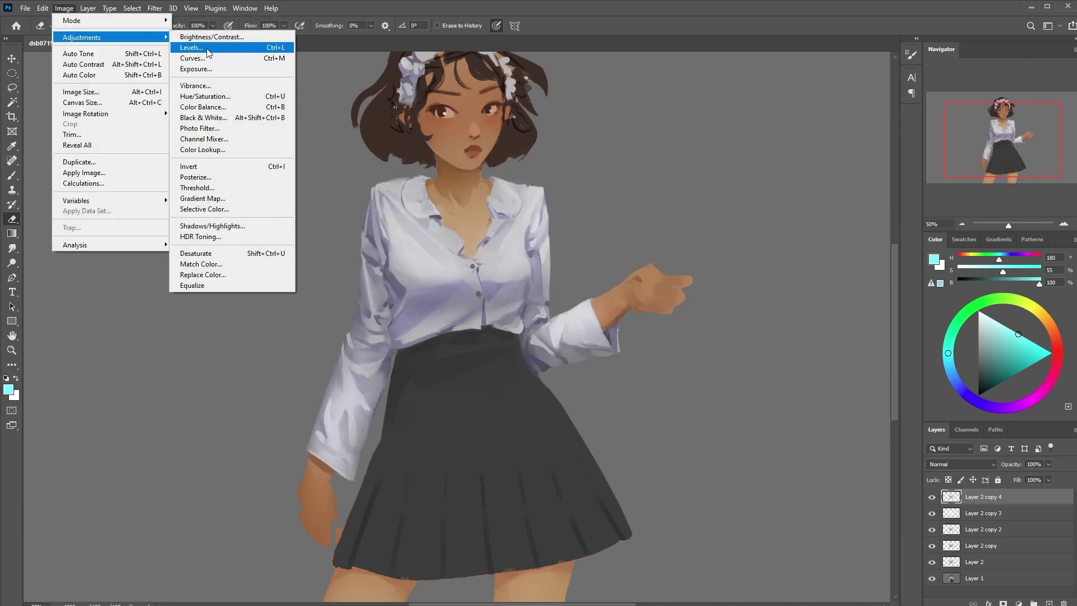
{"action": "left_click", "coordinate": [207, 49]}
{"action": "left_click_drag", "start_coordinate": [291, 314], "coordinate": [257, 315]}
{"action": "left_click_drag", "start_coordinate": [149, 314], "coordinate": [247, 315]}
{"action": "left_click", "coordinate": [345, 210]}
Apply a Gradient Map to Layer 2 copy 4 with the PrismBlack preset, widening the rainbow band and placing its closing black stop at 62%
{"action": "left_click", "coordinate": [64, 9]}
{"action": "mouse_move", "coordinate": [137, 38]}
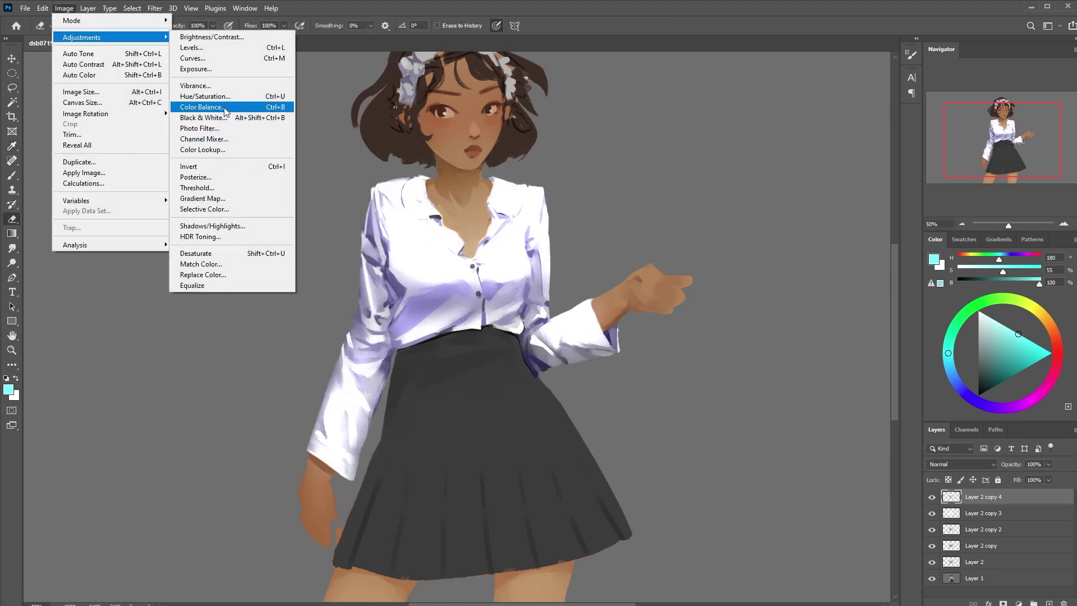
{"action": "left_click", "coordinate": [221, 200]}
{"action": "left_click", "coordinate": [841, 256]}
{"action": "left_click", "coordinate": [740, 315]}
{"action": "left_click", "coordinate": [874, 316]}
{"action": "left_click", "coordinate": [787, 257]}
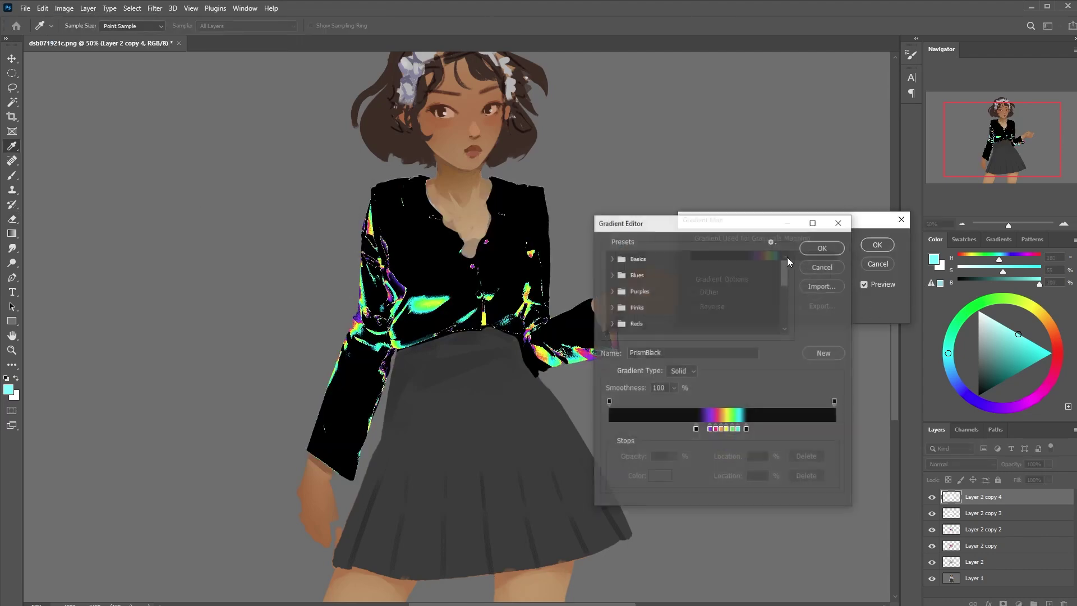
{"action": "left_click_drag", "start_coordinate": [696, 429], "coordinate": [750, 430]}
{"action": "left_click", "coordinate": [720, 430]}
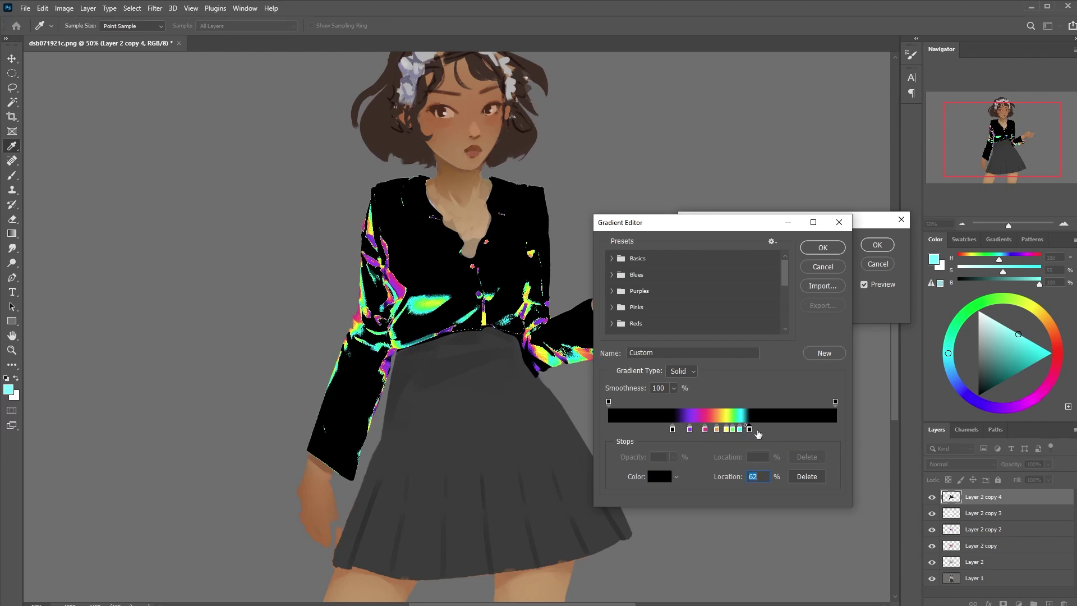
{"action": "left_click", "coordinate": [822, 248]}
{"action": "left_click", "coordinate": [877, 245]}
{"action": "key", "text": "e"}
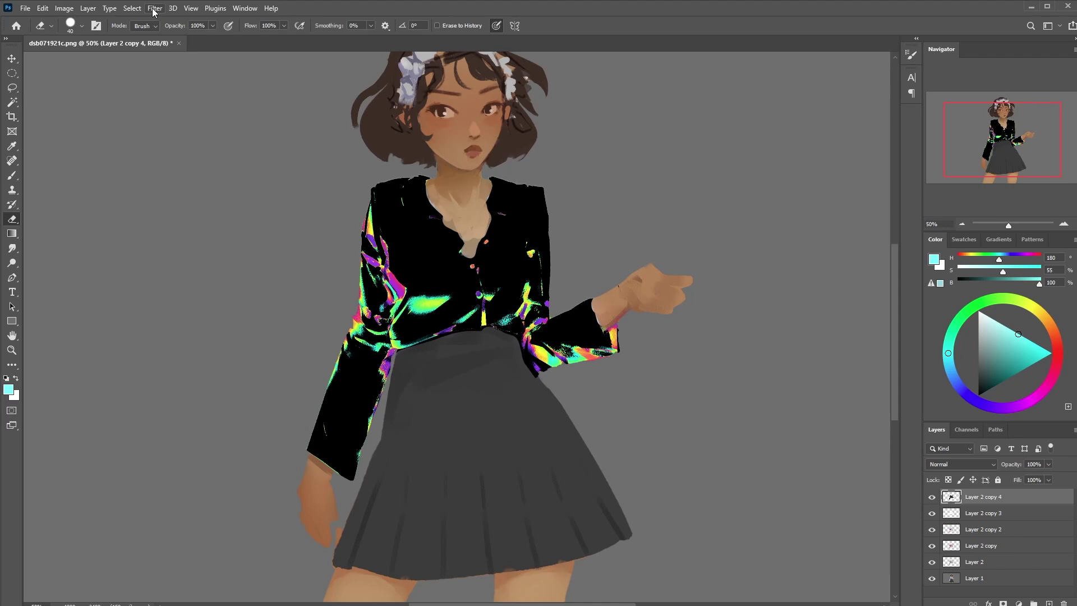
Set Layer 2 copy 4 to Screen and soften its rainbow colours by shifting hue and lowering lightness with Hue/Saturation
{"action": "left_click", "coordinate": [970, 465]}
{"action": "left_click", "coordinate": [955, 569]}
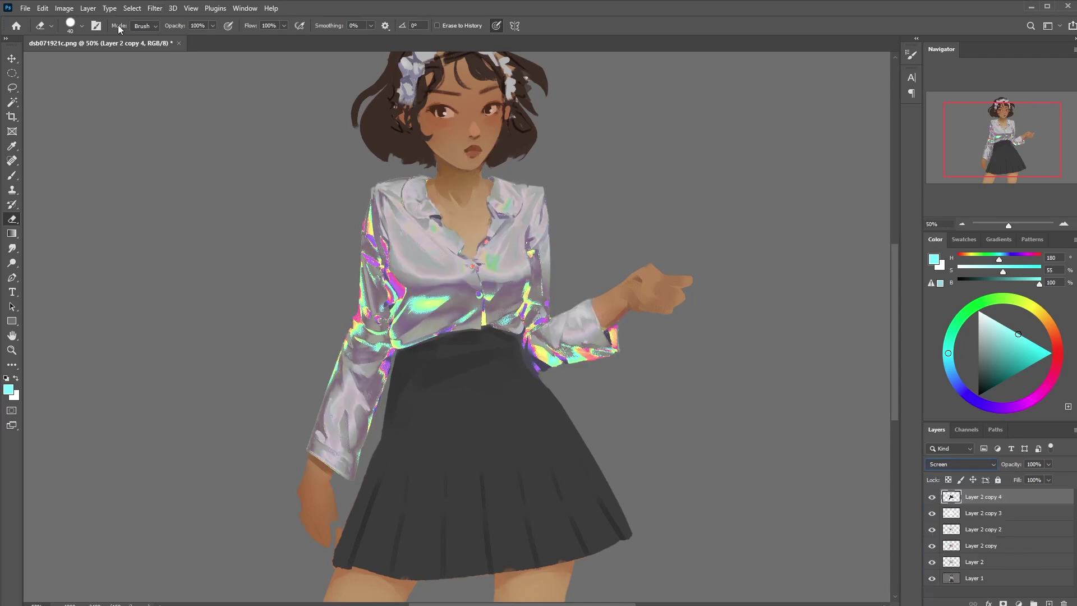
{"action": "left_click", "coordinate": [64, 8]}
{"action": "mouse_move", "coordinate": [79, 33]}
{"action": "left_click", "coordinate": [202, 84]}
{"action": "left_click_drag", "start_coordinate": [706, 320], "coordinate": [689, 324]}
{"action": "left_click_drag", "start_coordinate": [708, 263], "coordinate": [650, 283]}
{"action": "left_click_drag", "start_coordinate": [688, 321], "coordinate": [684, 294]}
{"action": "key", "text": "Return"}
{"action": "key", "text": "e"}
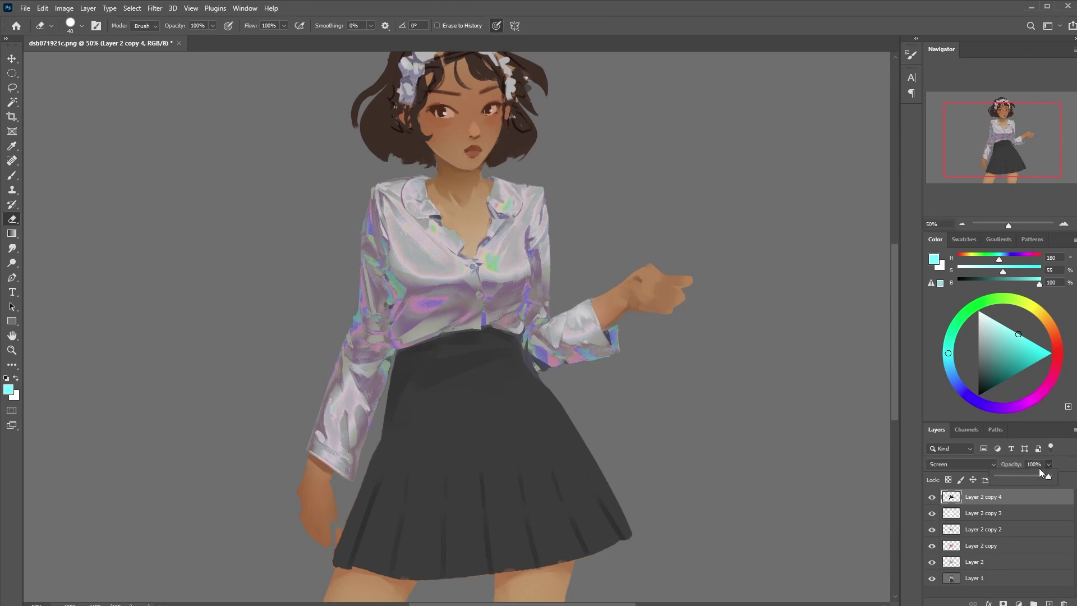
Keep Layer 2 copy 4 at 100% opacity and hide Layer 2 copy 3
{"action": "left_click_drag", "start_coordinate": [1038, 468], "coordinate": [1051, 471]}
{"action": "left_click", "coordinate": [932, 514]}
{"action": "left_click", "coordinate": [933, 515]}
{"action": "left_click", "coordinate": [933, 514]}
Duplicate Layer 2 as Layer 2 copy 5, place it at the top of the stack and darken its shadows with Levels
{"action": "right_click", "coordinate": [988, 562]}
{"action": "left_click", "coordinate": [1016, 150]}
{"action": "left_click_drag", "start_coordinate": [985, 562], "coordinate": [984, 492]}
{"action": "left_click", "coordinate": [66, 8]}
{"action": "left_click", "coordinate": [208, 47]}
{"action": "left_click_drag", "start_coordinate": [221, 313], "coordinate": [262, 314]}
{"action": "left_click", "coordinate": [337, 209]}
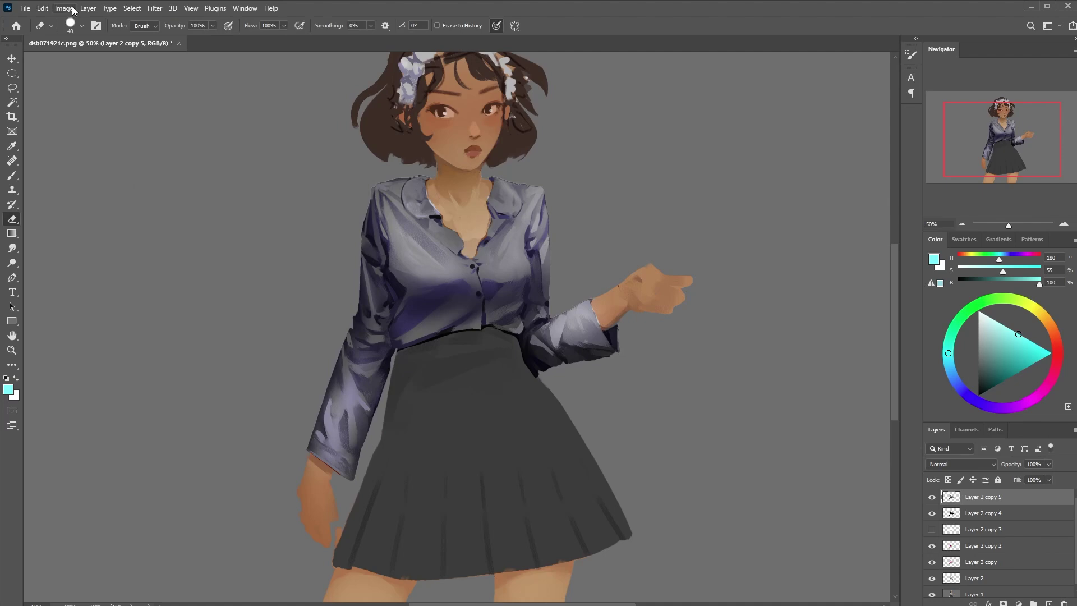
Apply a rainbow Gradient Map to Layer 2 copy 5 and set its blend mode to Darken
{"action": "left_click", "coordinate": [72, 9]}
{"action": "left_click", "coordinate": [205, 200]}
{"action": "left_click", "coordinate": [740, 314]}
{"action": "left_click", "coordinate": [882, 245]}
{"action": "left_click", "coordinate": [962, 464]}
{"action": "left_click", "coordinate": [967, 500]}
Adjust Layer 2 copy 5 with Hue/Saturation, shifting the hue and raising the saturation and lightness
{"action": "left_click", "coordinate": [65, 8]}
{"action": "left_click", "coordinate": [207, 95]}
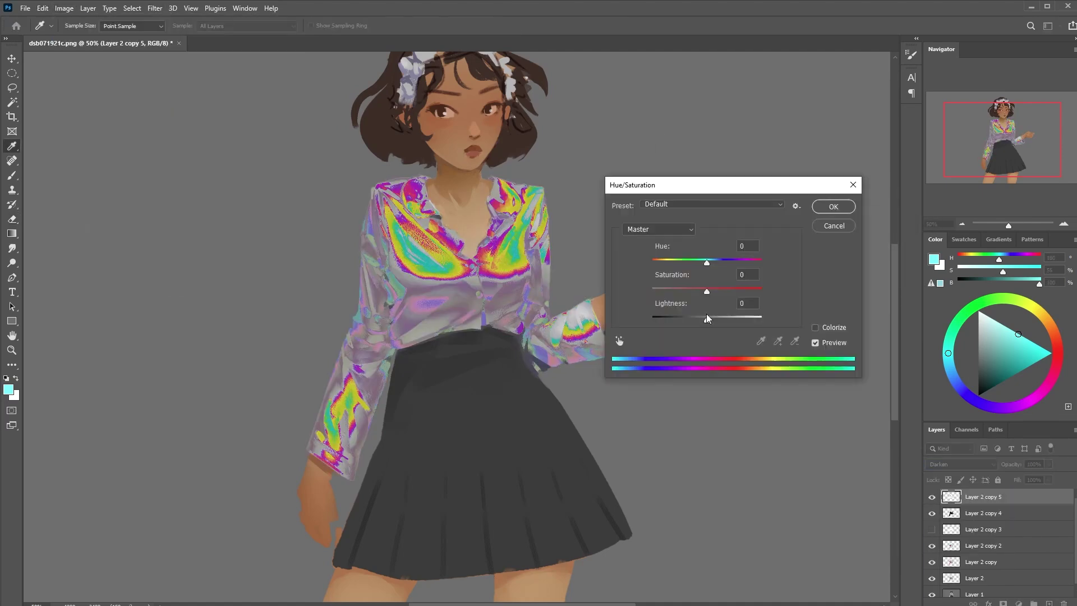
{"action": "left_click_drag", "start_coordinate": [707, 319], "coordinate": [740, 320]}
{"action": "left_click_drag", "start_coordinate": [707, 263], "coordinate": [774, 275]}
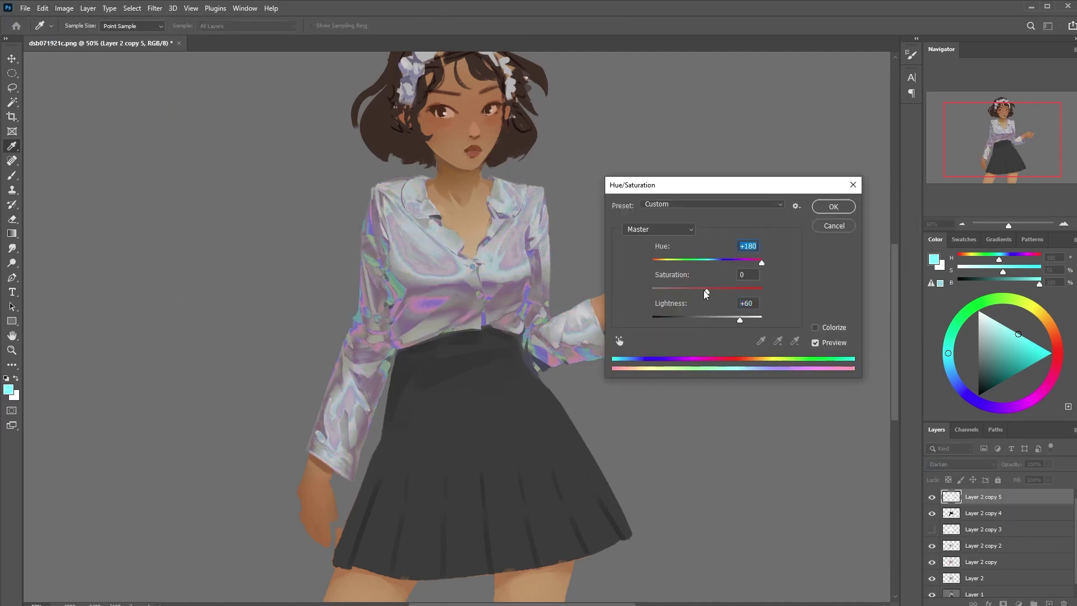
{"action": "left_click_drag", "start_coordinate": [706, 293], "coordinate": [733, 294]}
{"action": "left_click_drag", "start_coordinate": [740, 320], "coordinate": [728, 321]}
{"action": "left_click_drag", "start_coordinate": [762, 264], "coordinate": [635, 281]}
{"action": "left_click", "coordinate": [833, 207]}
Lower the colour intensity and raise the luminance of Layer 2 copy 5 with Match Color
{"action": "left_click", "coordinate": [64, 8]}
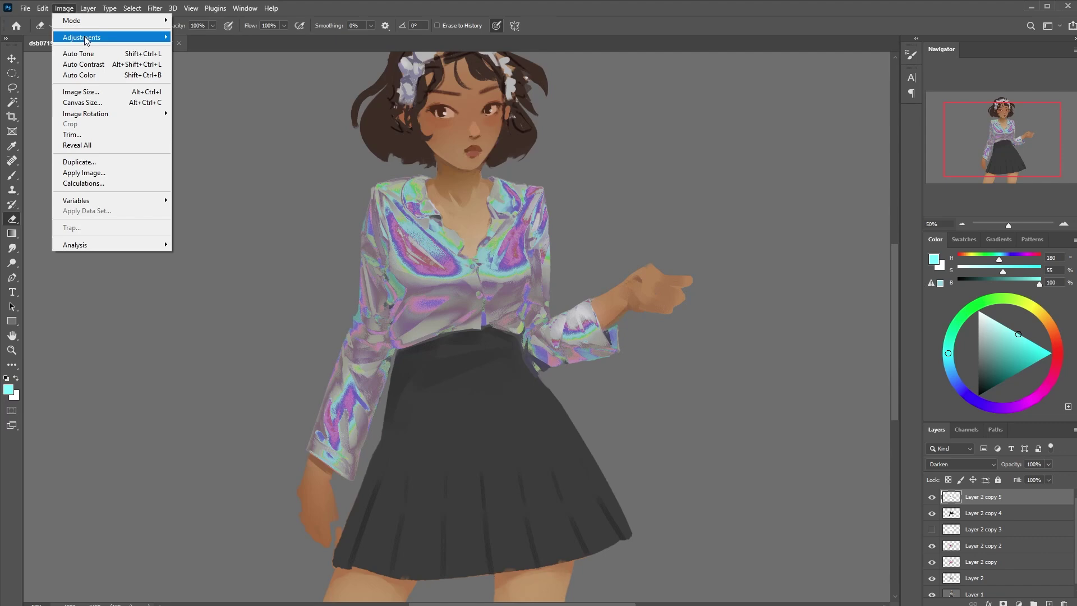
{"action": "mouse_move", "coordinate": [87, 41]}
{"action": "left_click", "coordinate": [203, 265]}
{"action": "mouse_move", "coordinate": [877, 341]}
{"action": "left_mouse_down"}
{"action": "mouse_move", "coordinate": [846, 340]}
{"action": "mouse_move", "coordinate": [859, 341]}
{"action": "left_mouse_up"}
{"action": "left_click_drag", "start_coordinate": [875, 315], "coordinate": [914, 315]}
{"action": "left_click", "coordinate": [1012, 250]}
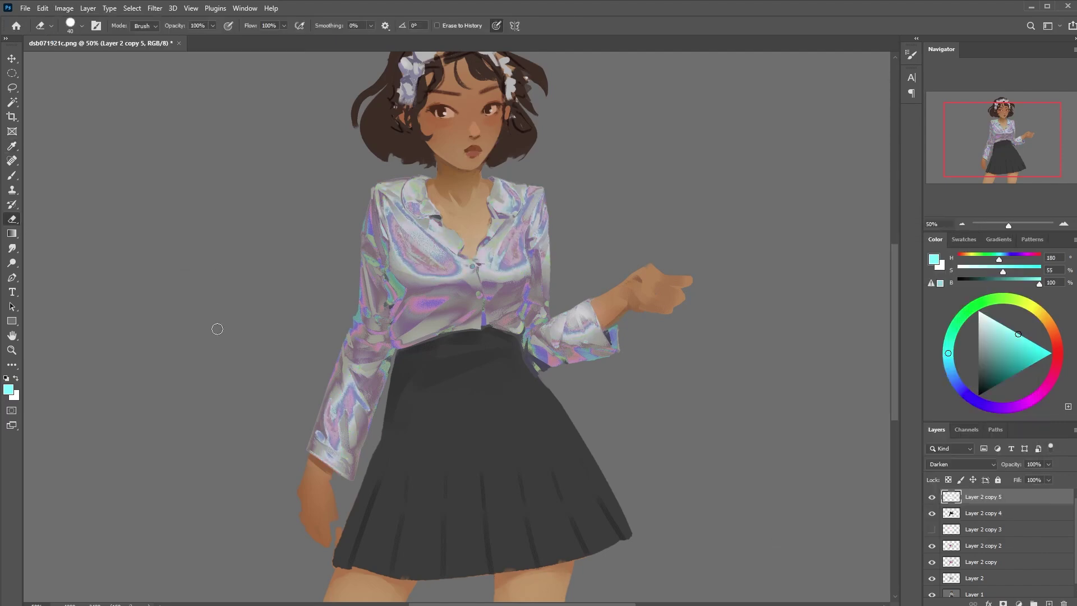
Fade parts of Layer 2 copy 5 on the shirt's chest and hanging sleeve with a soft 300 px eraser
{"action": "left_click", "coordinate": [81, 26]}
{"action": "double_click", "coordinate": [79, 206]}
{"action": "key", "text": "bracketleft"}
{"action": "key", "text": "bracketleft"}
{"action": "key", "text": "bracketleft"}
{"action": "key", "text": "bracketleft"}
{"action": "key", "text": "bracketleft"}
{"action": "key", "text": "bracketleft"}
{"action": "key", "text": "bracketleft"}
{"action": "left_click_drag", "start_coordinate": [420, 242], "coordinate": [448, 240]}
{"action": "left_click_drag", "start_coordinate": [337, 451], "coordinate": [353, 396]}
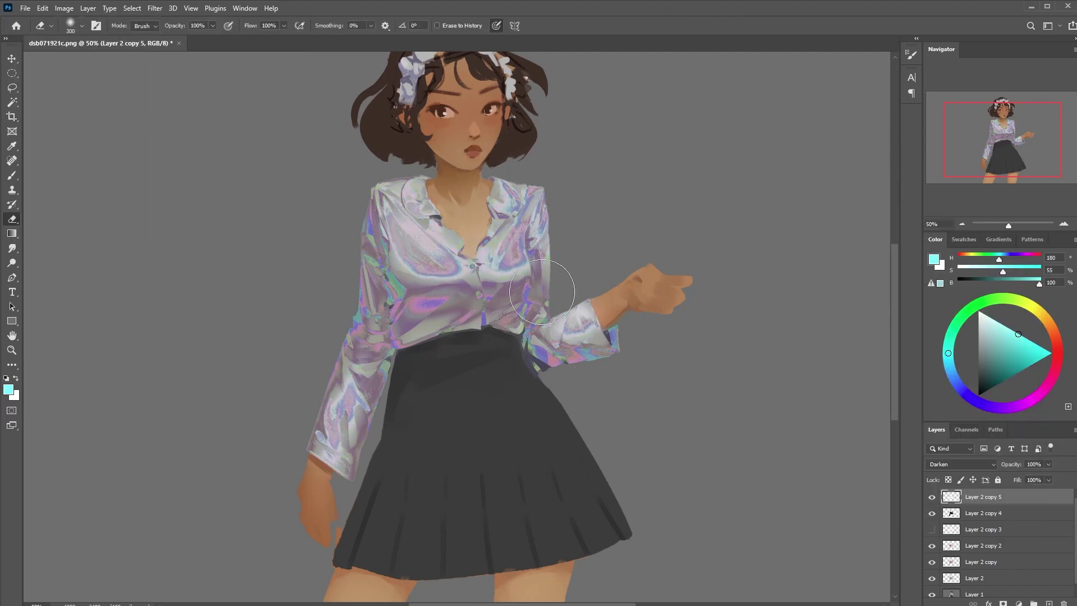
Show Layer 2 copy 3 again and refine Layer 2 copy 4 with a smaller soft eraser
{"action": "left_click", "coordinate": [931, 529]}
{"action": "left_click", "coordinate": [962, 223]}
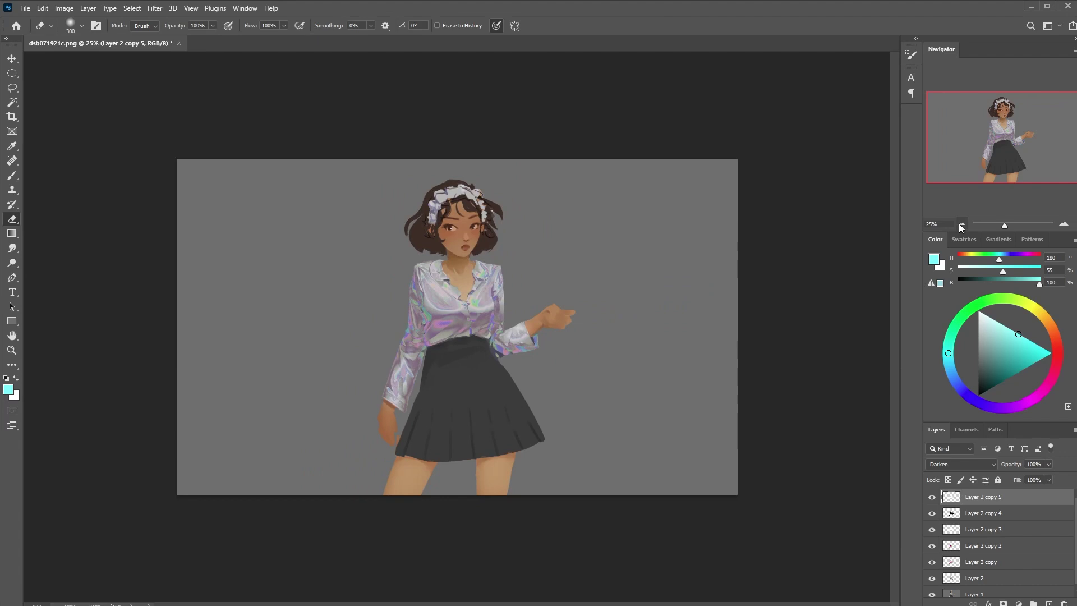
{"action": "left_click", "coordinate": [1064, 224]}
{"action": "left_click", "coordinate": [1021, 516]}
{"action": "key", "text": "bracketleft"}
{"action": "key", "text": "bracketleft"}
{"action": "key", "text": "bracketleft"}
{"action": "key", "text": "bracketleft"}
{"action": "key", "text": "bracketleft"}
{"action": "key", "text": "bracketleft"}
{"action": "key", "text": "bracketleft"}
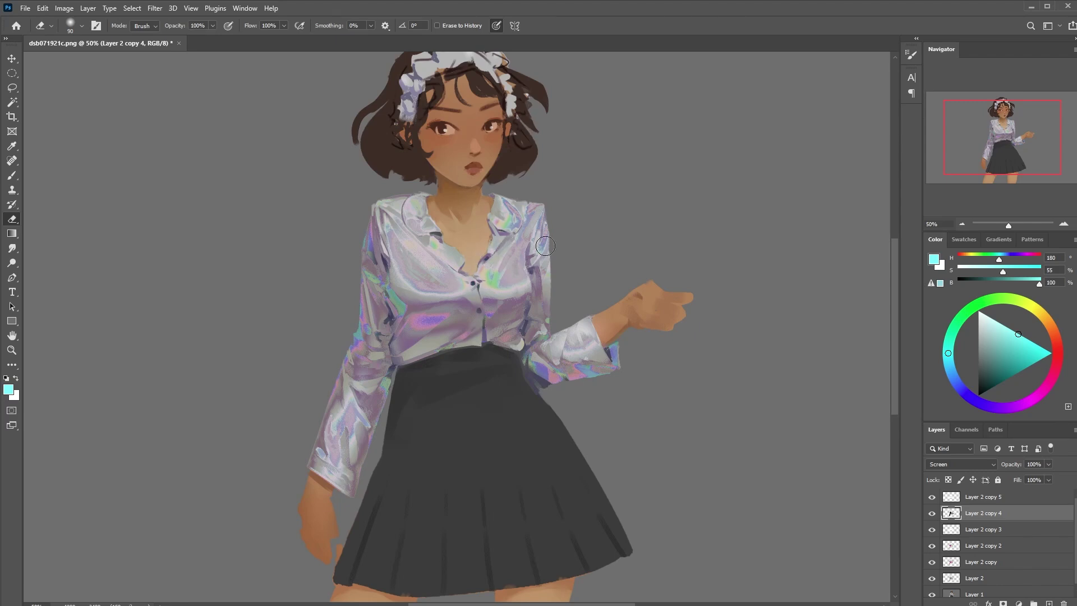
Toggle Layer 2 copy 4 and Layer 2 copy 2 off and on to compare their effect on the shirt
{"action": "left_click", "coordinate": [933, 514]}
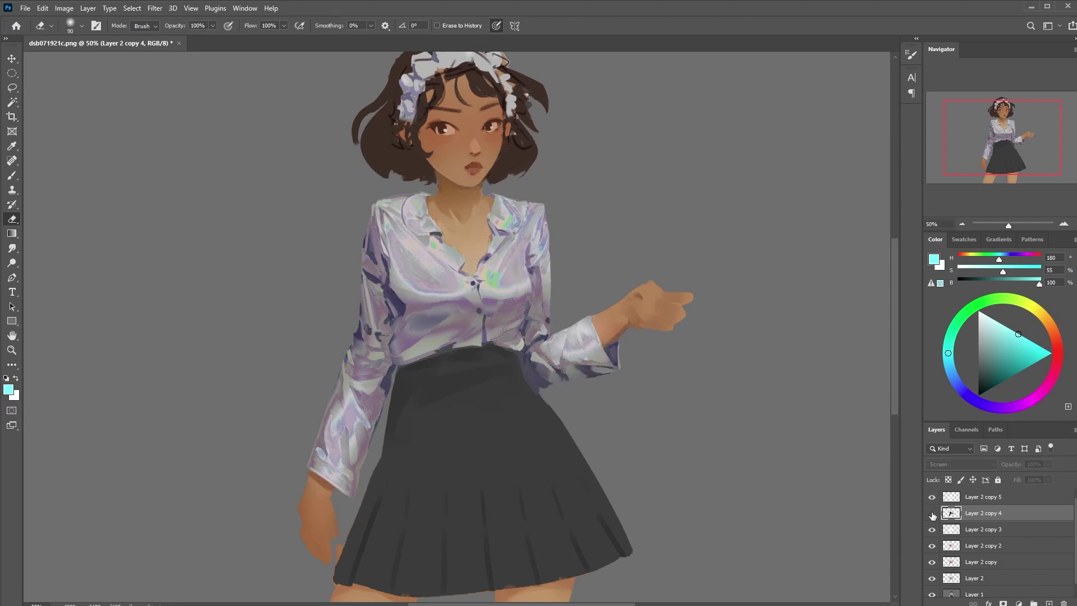
{"action": "left_click", "coordinate": [934, 514]}
{"action": "left_click", "coordinate": [932, 547]}
{"action": "left_click", "coordinate": [968, 547]}
{"action": "left_click", "coordinate": [932, 546]}
{"action": "left_click", "coordinate": [932, 546]}
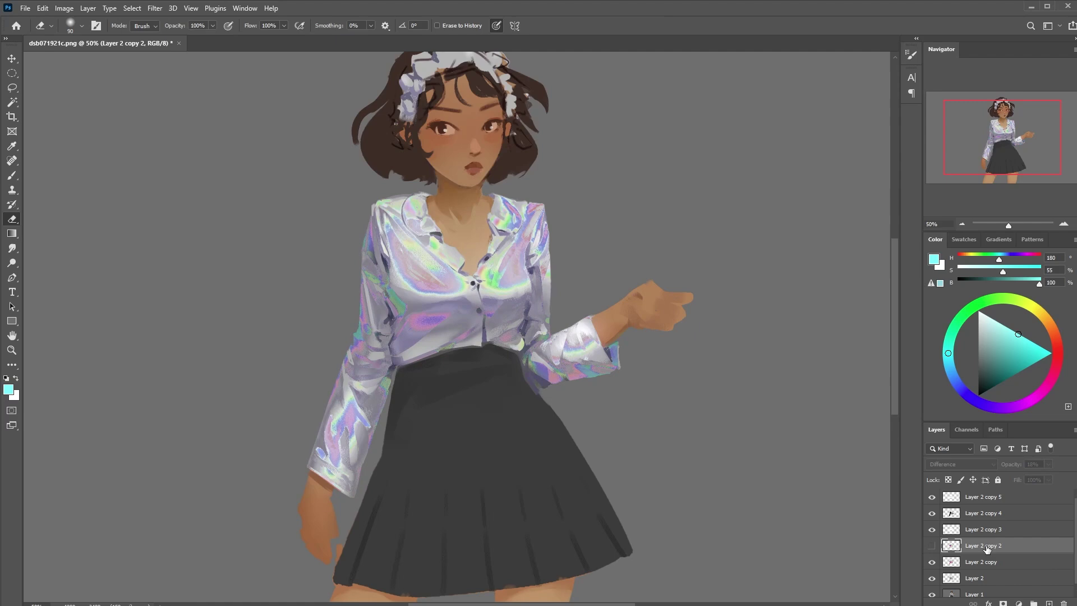
{"action": "left_click", "coordinate": [933, 546]}
Fade part of Layer 2 copy 2 across the chest and the raised arm's sleeve with a soft 600 px eraser
{"action": "key", "text": "bracketright"}
{"action": "key", "text": "bracketright"}
{"action": "key", "text": "bracketright"}
{"action": "key", "text": "bracketright"}
{"action": "key", "text": "bracketright"}
{"action": "key", "text": "bracketright"}
{"action": "key", "text": "bracketright"}
{"action": "key", "text": "bracketright"}
{"action": "key", "text": "bracketright"}
{"action": "key", "text": "bracketright"}
{"action": "mouse_move", "coordinate": [505, 247]}
{"action": "left_mouse_down"}
{"action": "mouse_move", "coordinate": [342, 536]}
{"action": "mouse_move", "coordinate": [567, 337]}
{"action": "left_mouse_up"}
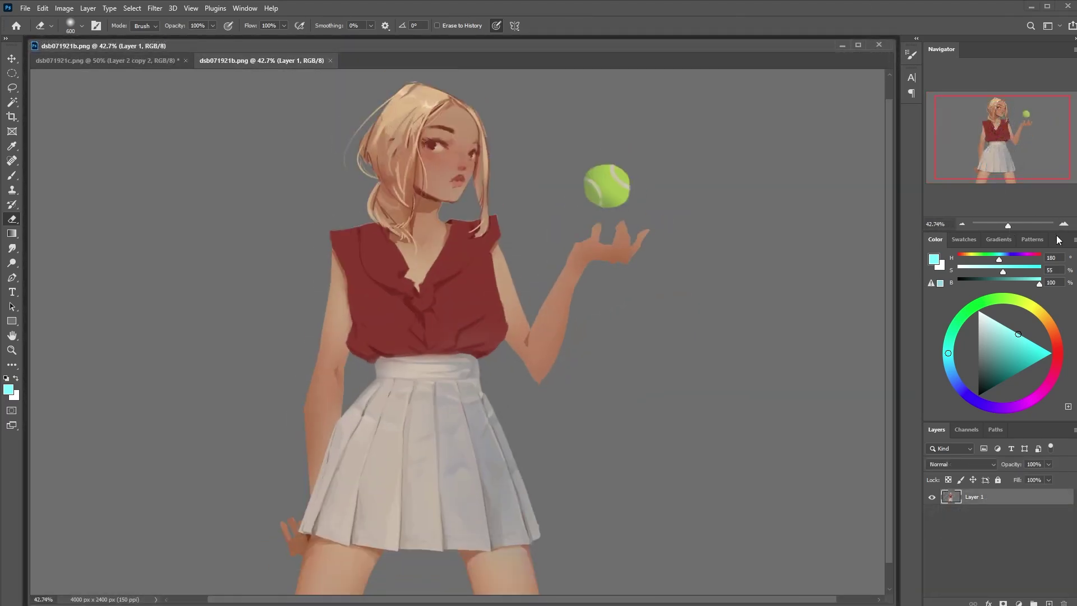
In dsb071921b.png, select the grey background with the Magic Wand and invert the selection onto the figure
{"action": "right_click", "coordinate": [1004, 498]}
{"action": "key", "text": "Escape"}
{"action": "left_click", "coordinate": [12, 103]}
{"action": "left_click", "coordinate": [512, 137]}
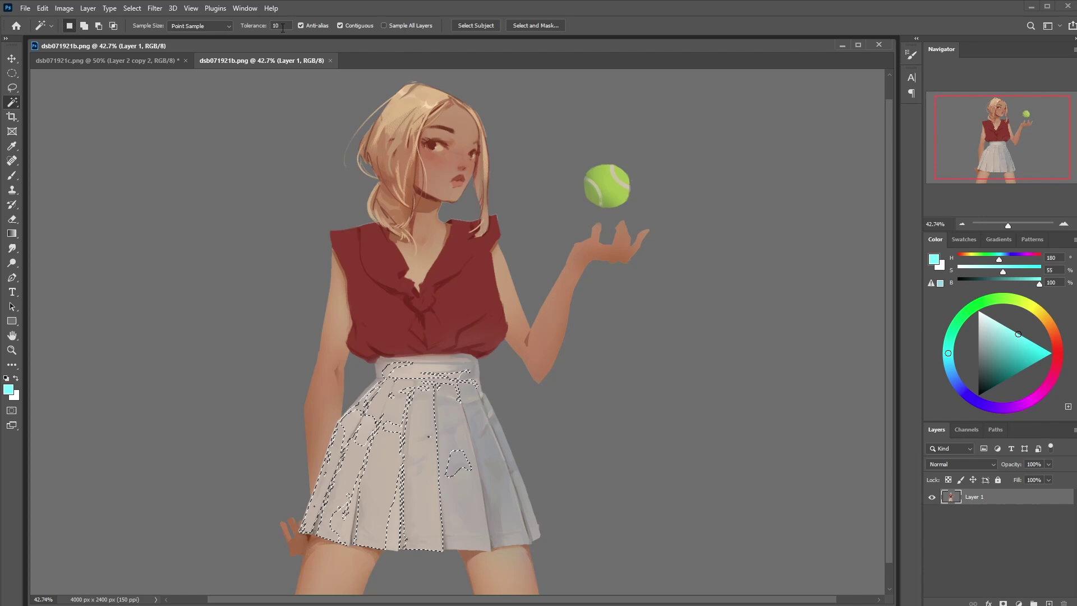
{"action": "left_click", "coordinate": [131, 8]}
{"action": "left_click", "coordinate": [175, 53]}
Trim the selection to the skirt area with the Lasso Tool and copy it to a new layer
{"action": "left_click", "coordinate": [13, 88]}
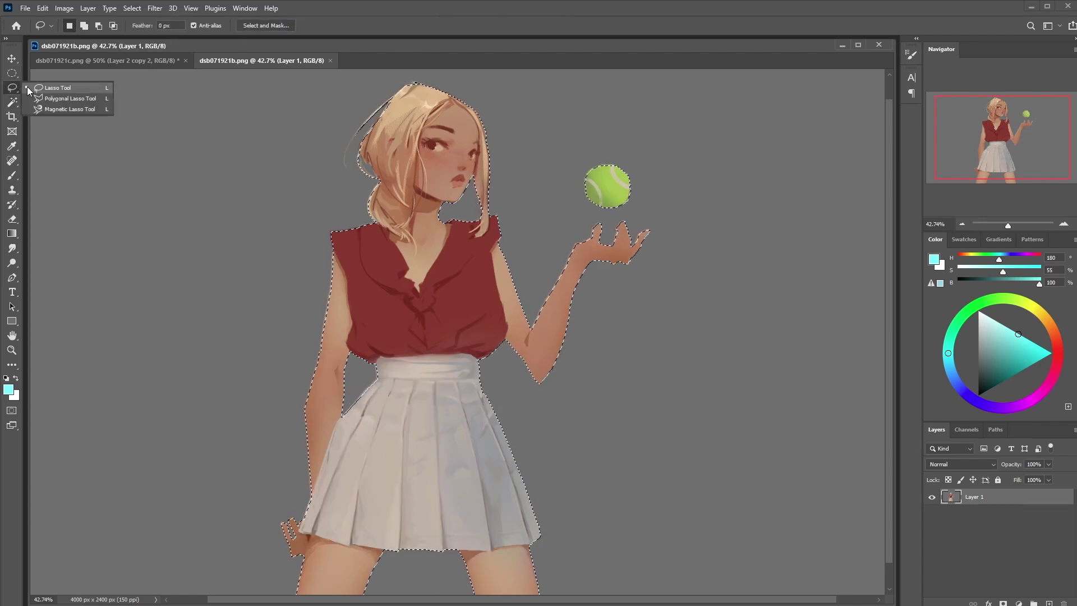
{"action": "left_click", "coordinate": [61, 88]}
{"action": "mouse_move", "coordinate": [246, 346]}
{"action": "left_mouse_down"}
{"action": "mouse_move", "coordinate": [319, 87]}
{"action": "mouse_move", "coordinate": [252, 314]}
{"action": "left_mouse_up"}
{"action": "scroll", "coordinate": [258, 393], "scroll_direction": "down", "scroll_amount": 1}
{"action": "mouse_move", "coordinate": [241, 507]}
{"action": "left_mouse_down"}
{"action": "mouse_move", "coordinate": [314, 532]}
{"action": "mouse_move", "coordinate": [269, 586]}
{"action": "left_mouse_up"}
{"action": "key", "text": "ctrl+j"}
Hide Layer 1, erase the shirt, arm and leg remnants around the skirt on Layer 2, and show Layer 1 again
{"action": "left_click", "coordinate": [931, 513]}
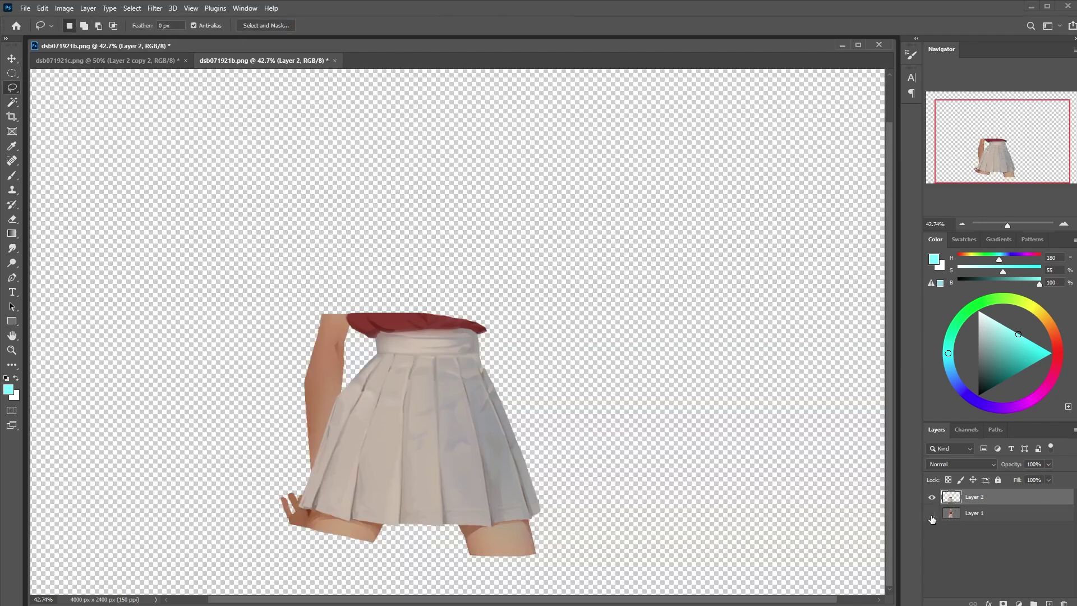
{"action": "left_click", "coordinate": [12, 221]}
{"action": "mouse_move", "coordinate": [264, 341]}
{"action": "left_mouse_down"}
{"action": "mouse_move", "coordinate": [325, 379]}
{"action": "mouse_move", "coordinate": [293, 492]}
{"action": "mouse_move", "coordinate": [312, 517]}
{"action": "mouse_move", "coordinate": [542, 543]}
{"action": "left_mouse_up"}
{"action": "mouse_move", "coordinate": [429, 323]}
{"action": "left_mouse_down"}
{"action": "mouse_move", "coordinate": [375, 316]}
{"action": "mouse_move", "coordinate": [483, 327]}
{"action": "left_mouse_up"}
{"action": "left_click_drag", "start_coordinate": [381, 324], "coordinate": [476, 321]}
{"action": "left_click", "coordinate": [931, 514]}
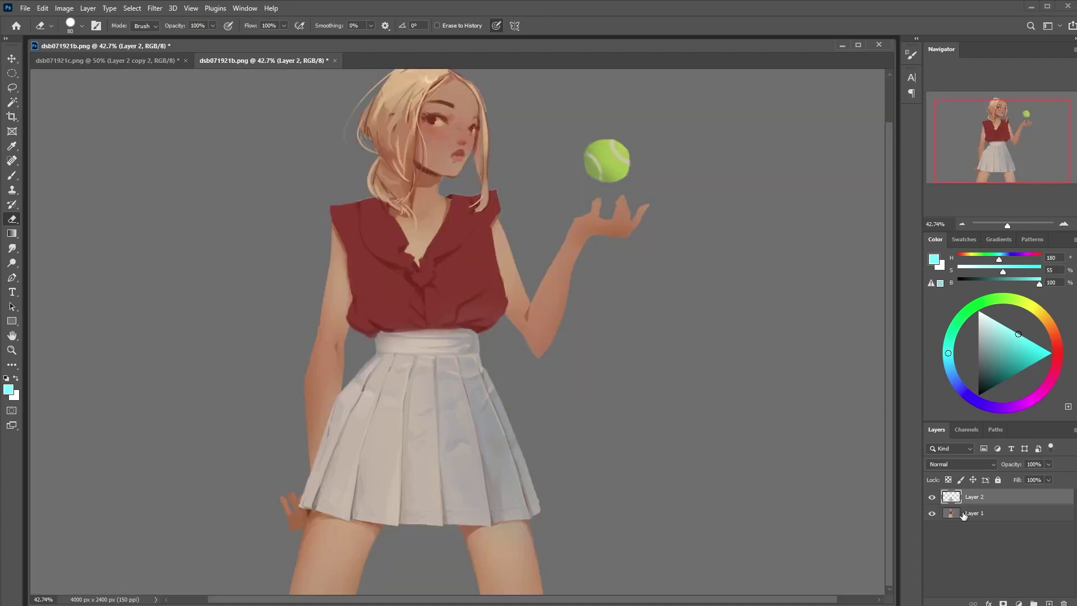
Duplicate the skirt layer and apply a Gradient Map to the copy with the dark-blue-to-white rainbow preset
{"action": "right_click", "coordinate": [988, 498]}
{"action": "left_click", "coordinate": [1018, 85]}
{"action": "key", "text": "Return"}
{"action": "left_click", "coordinate": [64, 9]}
{"action": "mouse_move", "coordinate": [75, 34]}
{"action": "left_click", "coordinate": [194, 200]}
{"action": "left_click", "coordinate": [839, 256]}
{"action": "left_click", "coordinate": [738, 332]}
{"action": "left_click", "coordinate": [757, 332]}
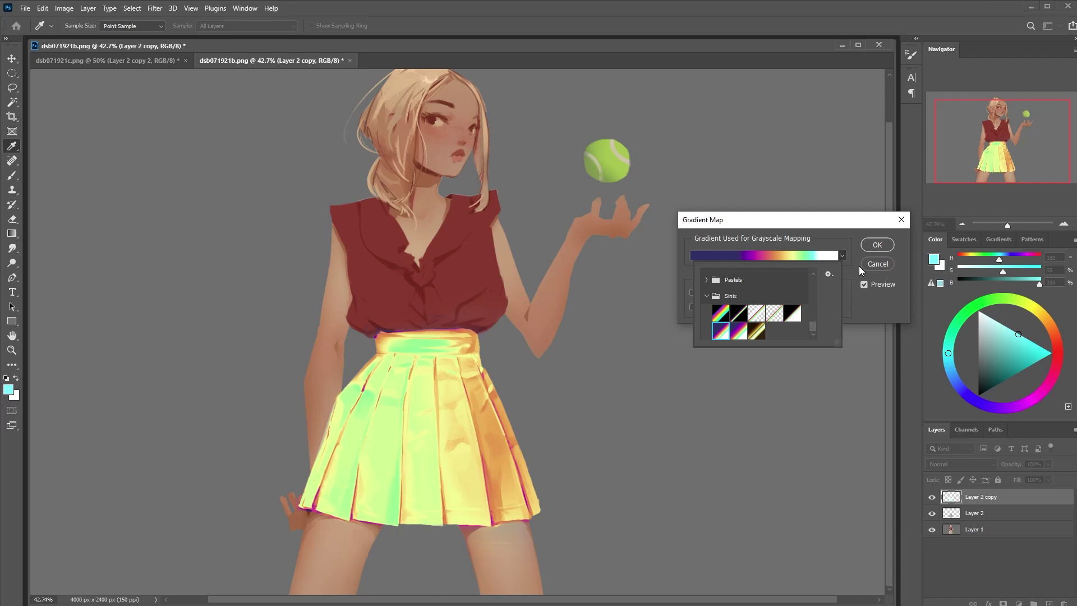
Edit the rainbow gradient by shifting its colour stops closer together around the middle, and apply the Gradient Map to the skirt copy
{"action": "left_click", "coordinate": [791, 256]}
{"action": "left_click", "coordinate": [822, 429]}
{"action": "left_click_drag", "start_coordinate": [738, 429], "coordinate": [752, 430]}
{"action": "left_click_drag", "start_coordinate": [714, 429], "coordinate": [736, 429]}
{"action": "left_click_drag", "start_coordinate": [696, 429], "coordinate": [716, 429]}
{"action": "left_click_drag", "start_coordinate": [679, 430], "coordinate": [744, 430]}
{"action": "left_click_drag", "start_coordinate": [735, 429], "coordinate": [730, 429]}
{"action": "left_click_drag", "start_coordinate": [763, 429], "coordinate": [765, 429]}
{"action": "left_click_drag", "start_coordinate": [794, 429], "coordinate": [779, 430]}
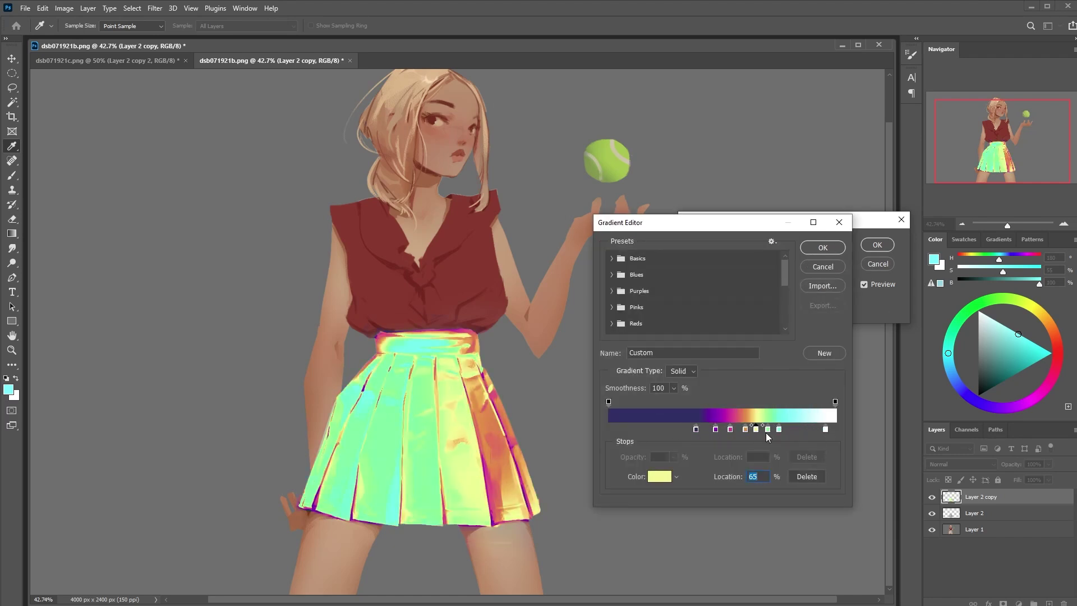
{"action": "left_click", "coordinate": [823, 248]}
{"action": "left_click", "coordinate": [878, 244]}
Duplicate the gradient-mapped skirt layer, hide the duplicate, and adjust the colours of Layer 2 copy with Hue/Saturation
{"action": "right_click", "coordinate": [1000, 499]}
{"action": "left_click", "coordinate": [1032, 88]}
{"action": "left_click", "coordinate": [932, 497]}
{"action": "left_click", "coordinate": [987, 513]}
{"action": "left_click", "coordinate": [978, 463]}
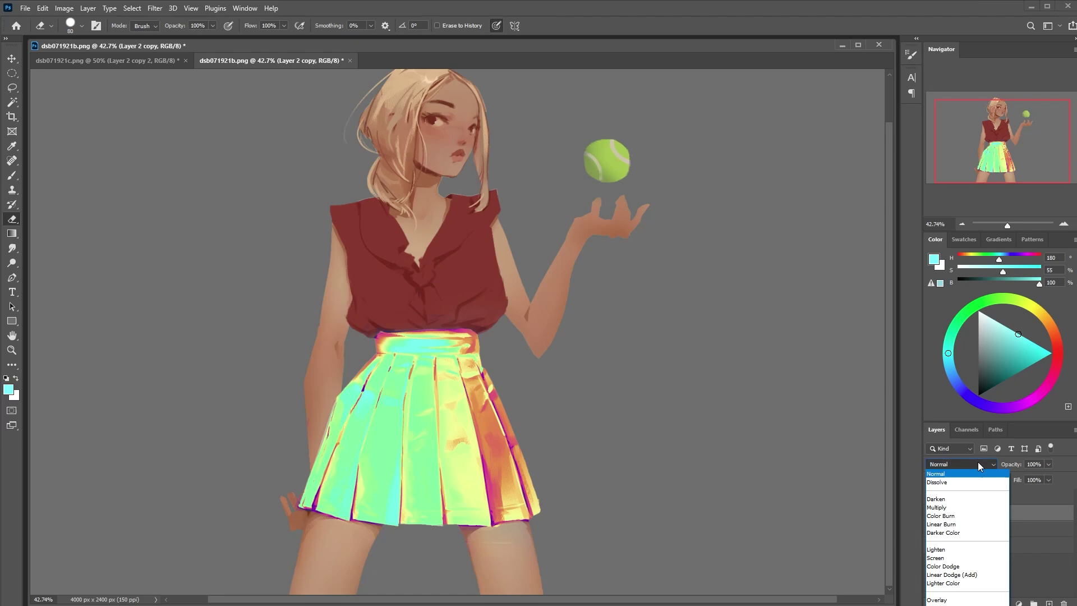
{"action": "left_click", "coordinate": [64, 8]}
{"action": "left_click", "coordinate": [205, 96]}
{"action": "mouse_move", "coordinate": [707, 263]}
{"action": "left_mouse_down"}
{"action": "mouse_move", "coordinate": [664, 278]}
{"action": "mouse_move", "coordinate": [730, 290]}
{"action": "mouse_move", "coordinate": [661, 289]}
{"action": "mouse_move", "coordinate": [679, 292]}
{"action": "left_mouse_up"}
{"action": "left_click", "coordinate": [834, 209]}
Show and duplicate Layer 2 copy 2, set the new copy's blend mode to Divide, and hide it after erasing over the skirt
{"action": "left_click", "coordinate": [932, 497]}
{"action": "left_click", "coordinate": [984, 497]}
{"action": "key", "text": "ctrl+j"}
{"action": "left_click", "coordinate": [969, 464]}
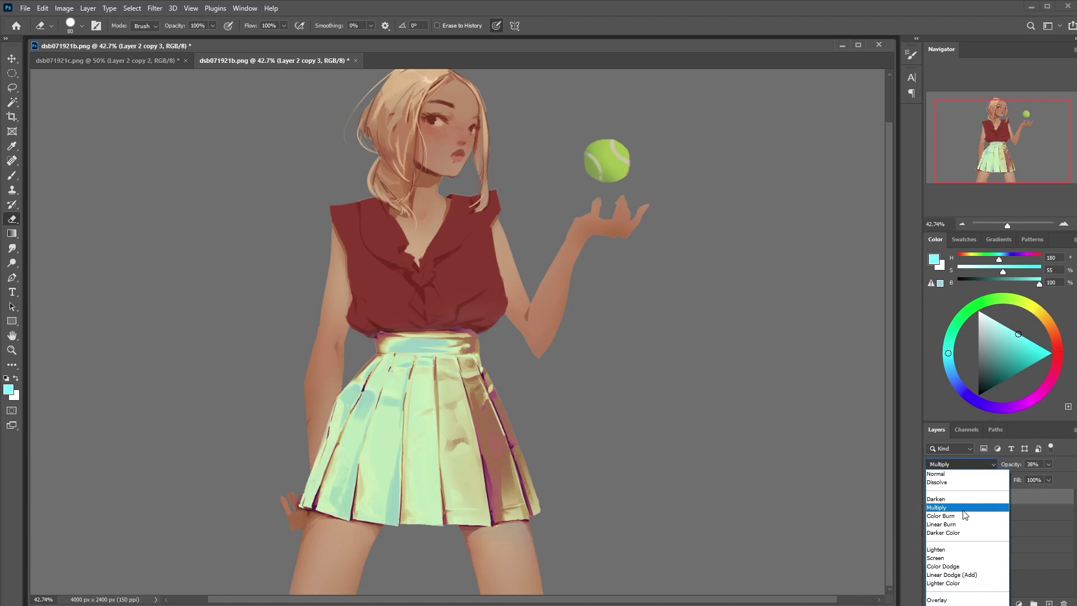
{"action": "key", "text": "Return"}
{"action": "left_click_drag", "start_coordinate": [392, 376], "coordinate": [526, 346]}
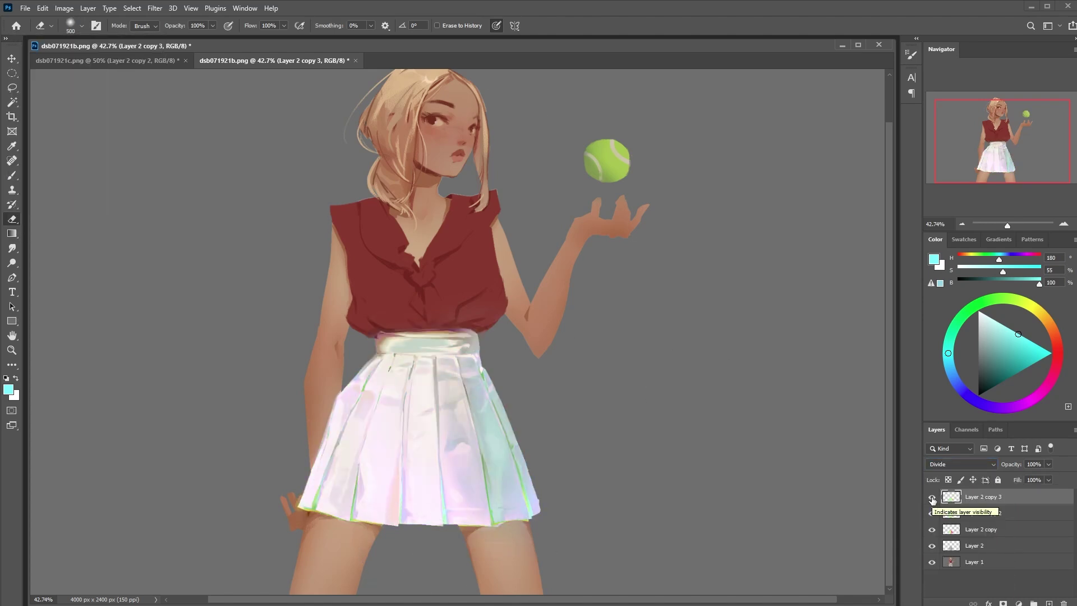
{"action": "left_click", "coordinate": [932, 499]}
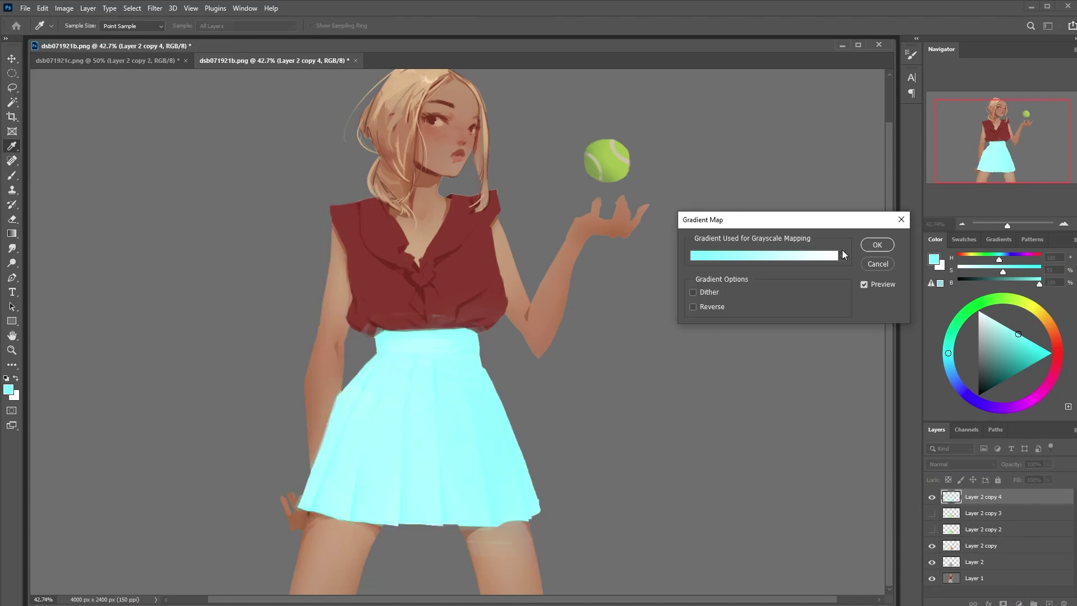
Apply rainbow Gradient Maps with adjusted colour stops to Layer 2 copy 4 and Layer 2 copy 5, setting copy 4's blend mode to Darken
{"action": "left_click", "coordinate": [835, 255]}
{"action": "left_click_drag", "start_coordinate": [710, 427], "coordinate": [698, 427]}
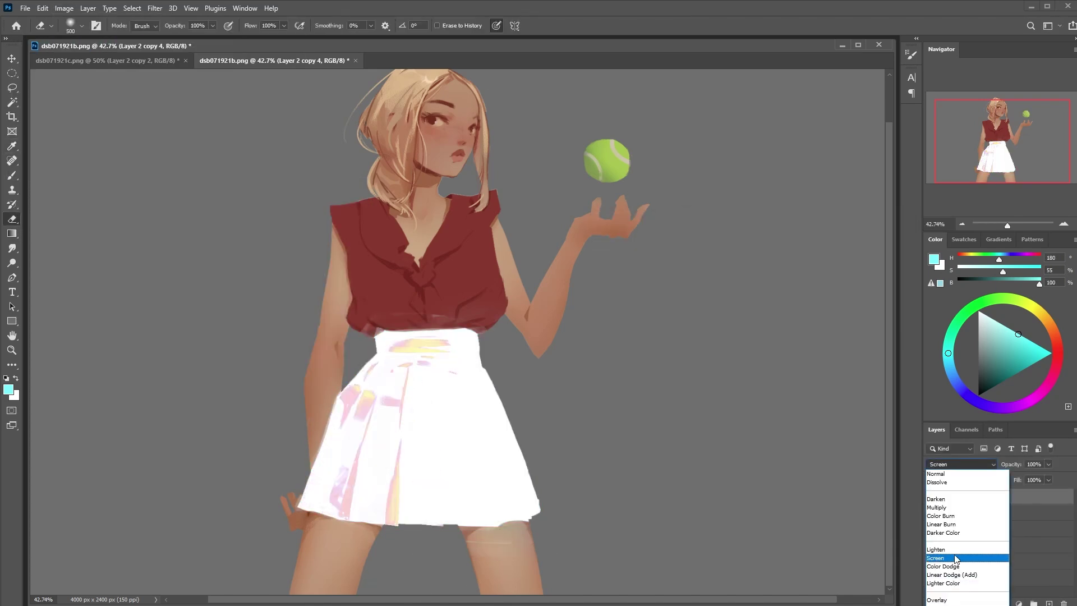
{"action": "key", "text": "Return"}
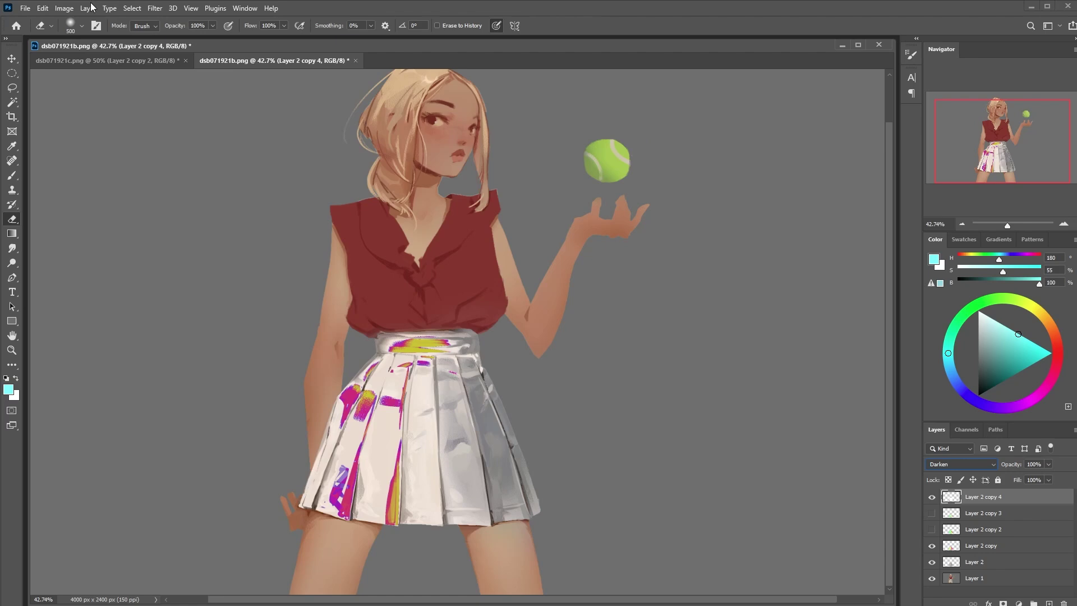
{"action": "left_click", "coordinate": [64, 8]}
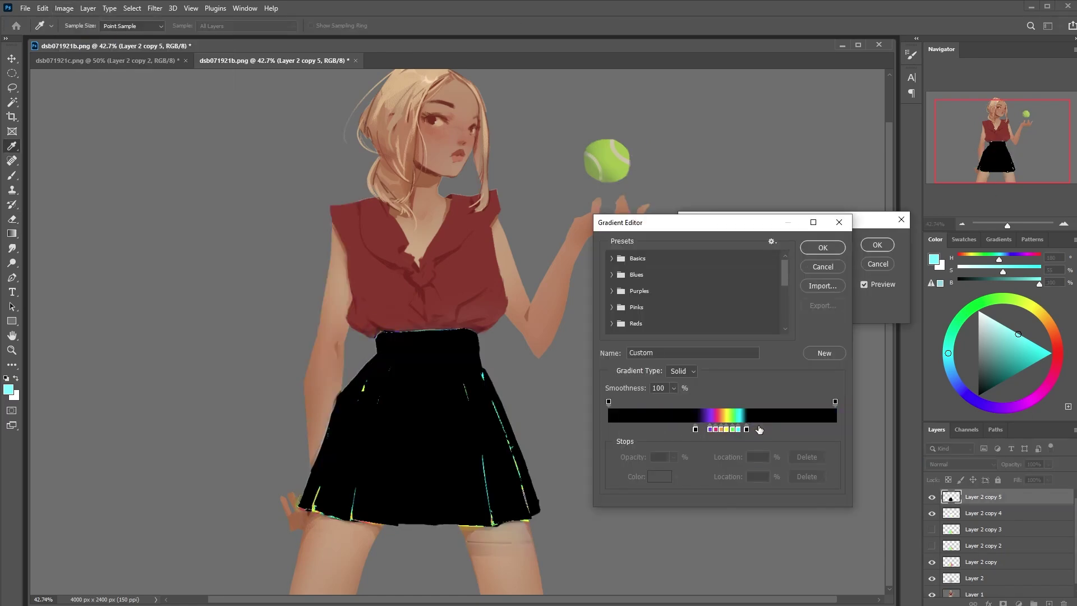
{"action": "left_click", "coordinate": [755, 429]}
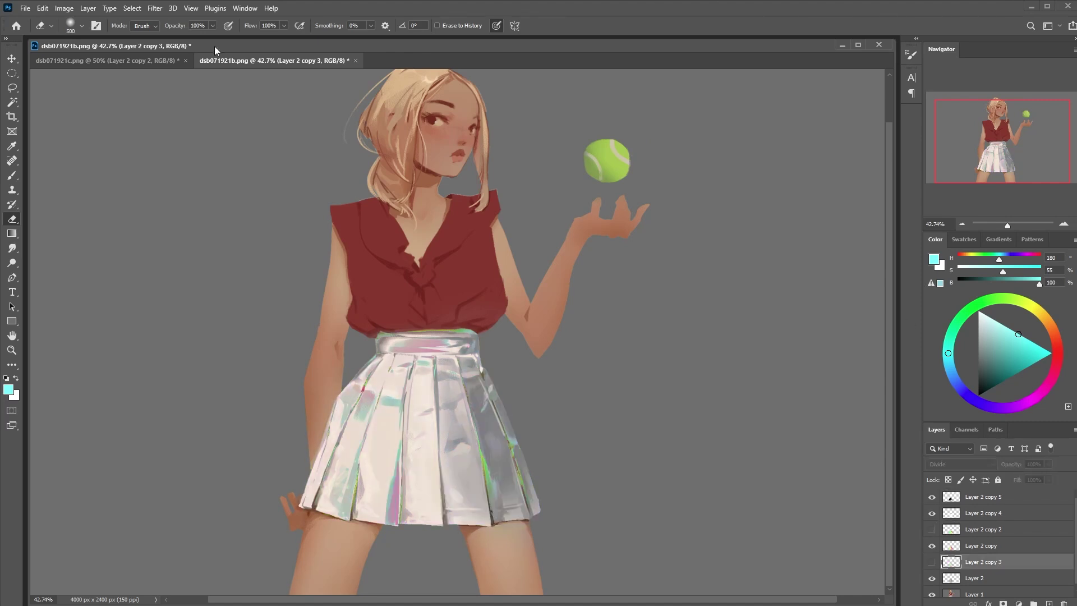
Compare the holographic skirt in dsb071921b.png with the shirt in dsb071921c.png
{"action": "left_click", "coordinate": [98, 61]}
{"action": "left_click", "coordinate": [265, 63]}
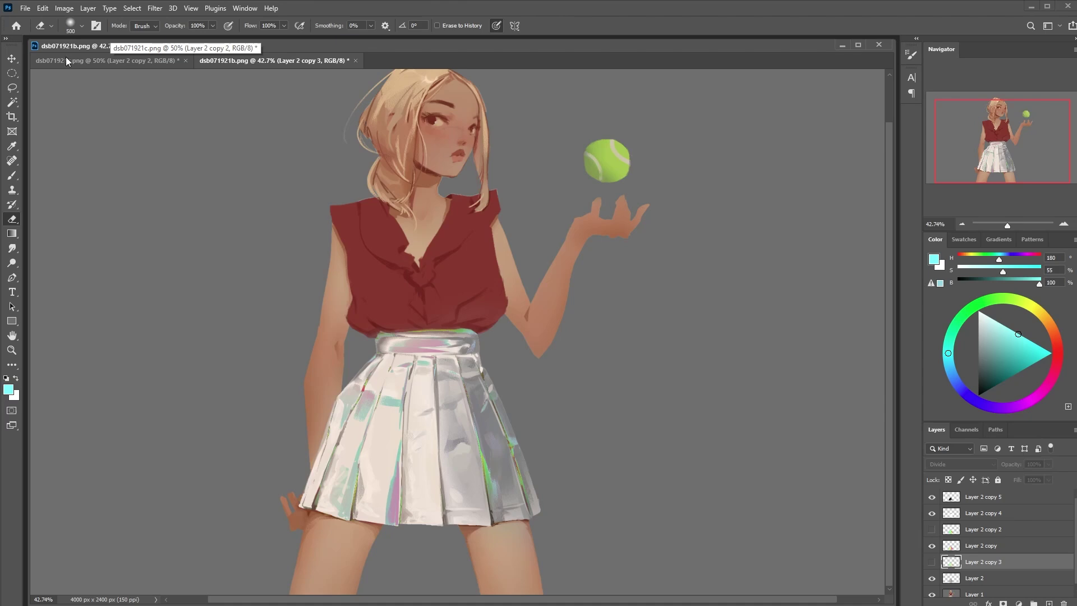
{"action": "left_click", "coordinate": [66, 58]}
{"action": "left_click", "coordinate": [268, 62]}
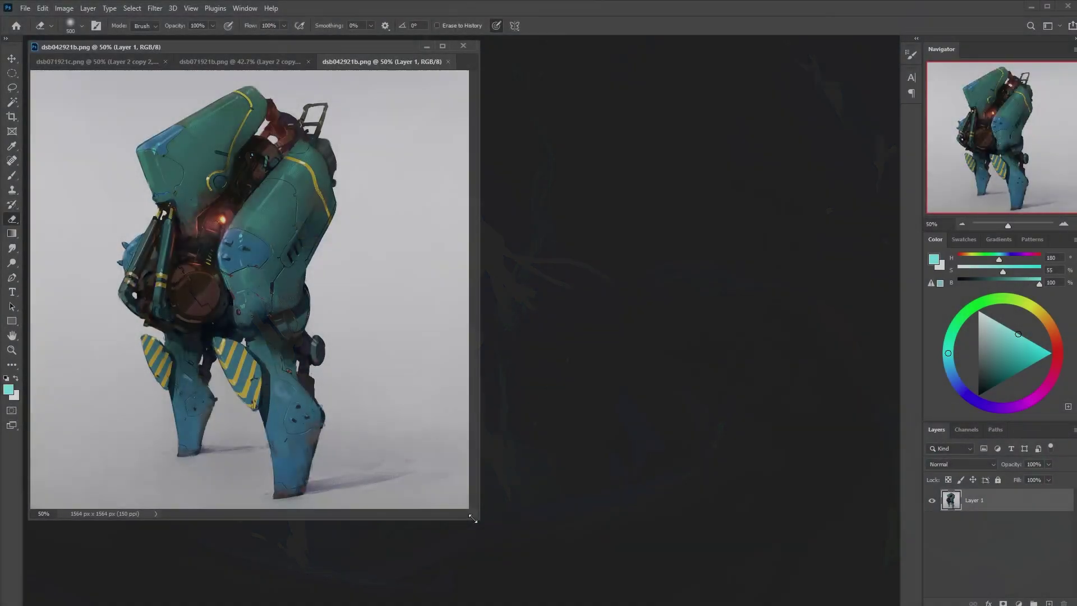
Enlarge the dsb042921b.png document window and select the light background around the mech with the Magic Wand
{"action": "left_click_drag", "start_coordinate": [473, 519], "coordinate": [885, 605]}
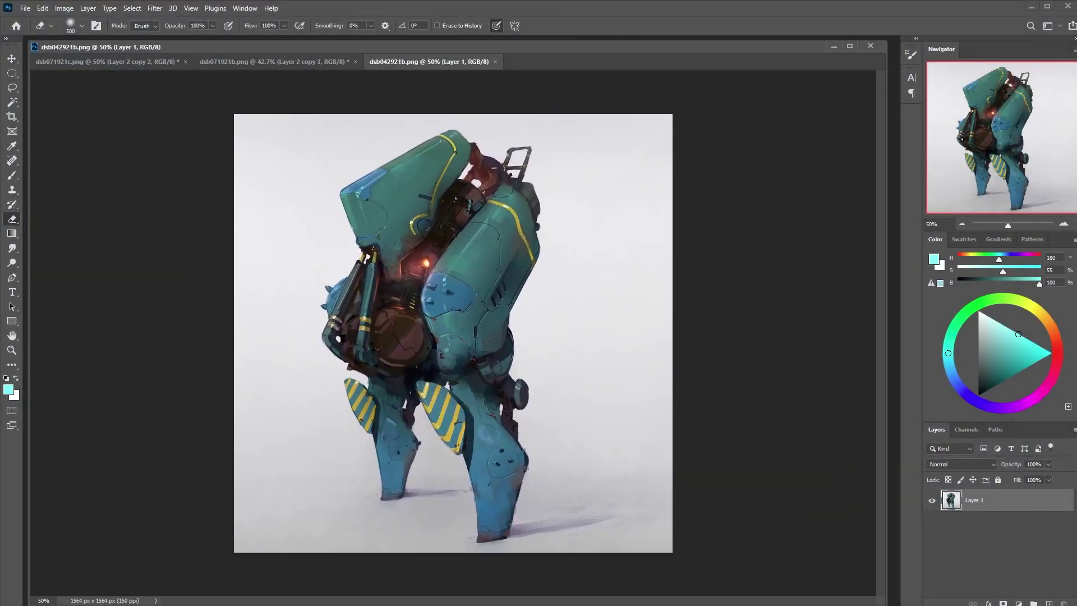
{"action": "left_click", "coordinate": [13, 103]}
{"action": "left_click", "coordinate": [630, 349]}
{"action": "left_click", "coordinate": [430, 493], "text": "shift"}
{"action": "left_click", "coordinate": [523, 529], "text": "shift"}
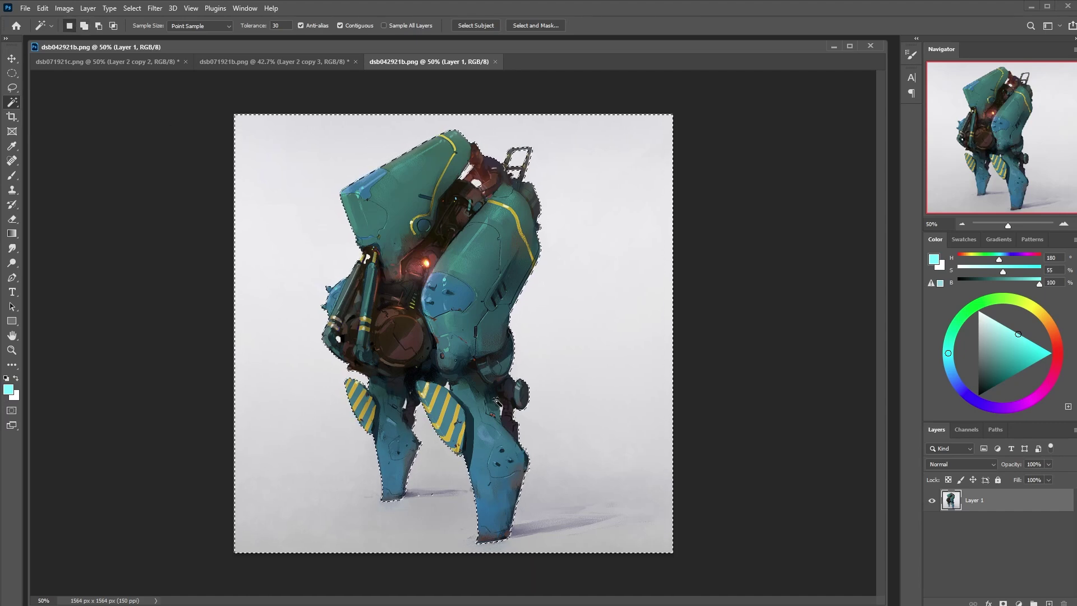
Invert the selection onto the mech and copy it to a new layer
{"action": "left_click", "coordinate": [138, 9]}
{"action": "left_click", "coordinate": [141, 51]}
{"action": "key", "text": "ctrl+j"}
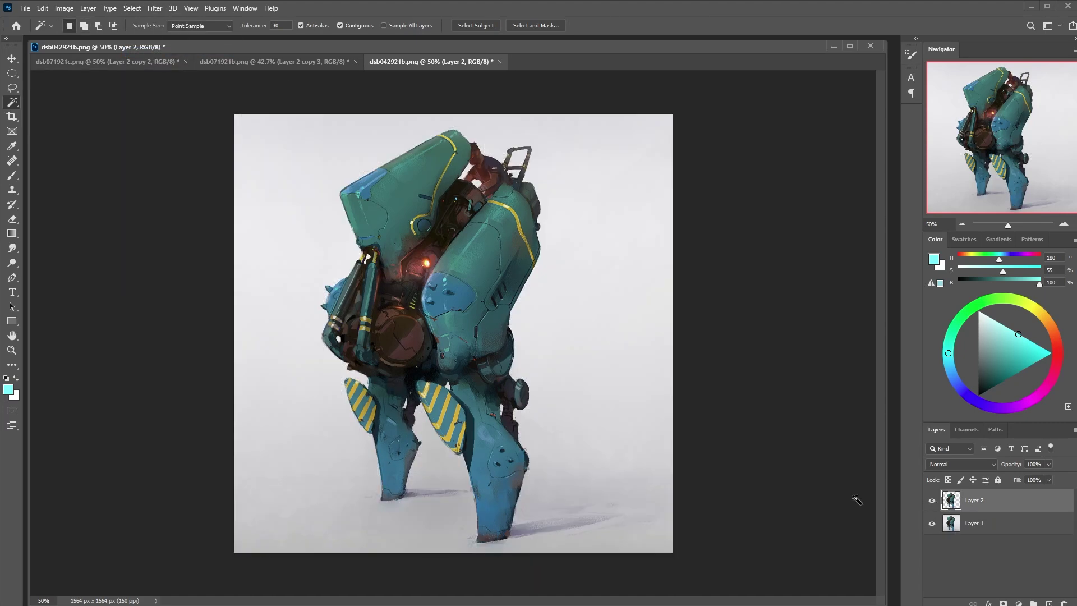
Duplicate the mech layer and choose the Gold preset from the Sinix folder for a Gradient Map on the copy
{"action": "right_click", "coordinate": [1004, 501]}
{"action": "left_click", "coordinate": [1032, 103]}
{"action": "key", "text": "Return"}
{"action": "left_click", "coordinate": [64, 9]}
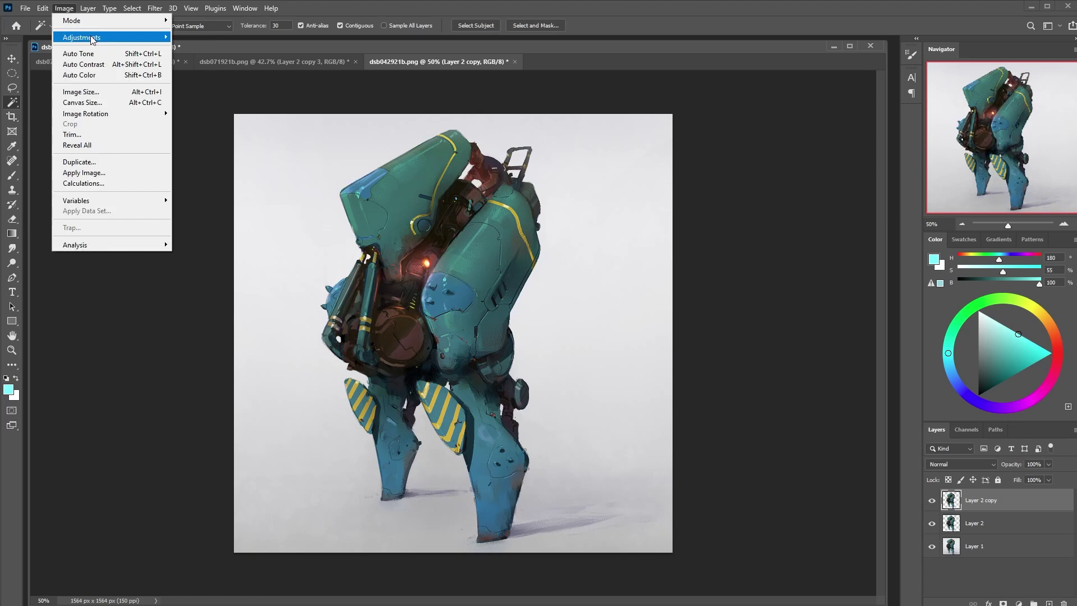
{"action": "mouse_move", "coordinate": [84, 37]}
{"action": "left_click", "coordinate": [210, 198]}
{"action": "left_click", "coordinate": [844, 256]}
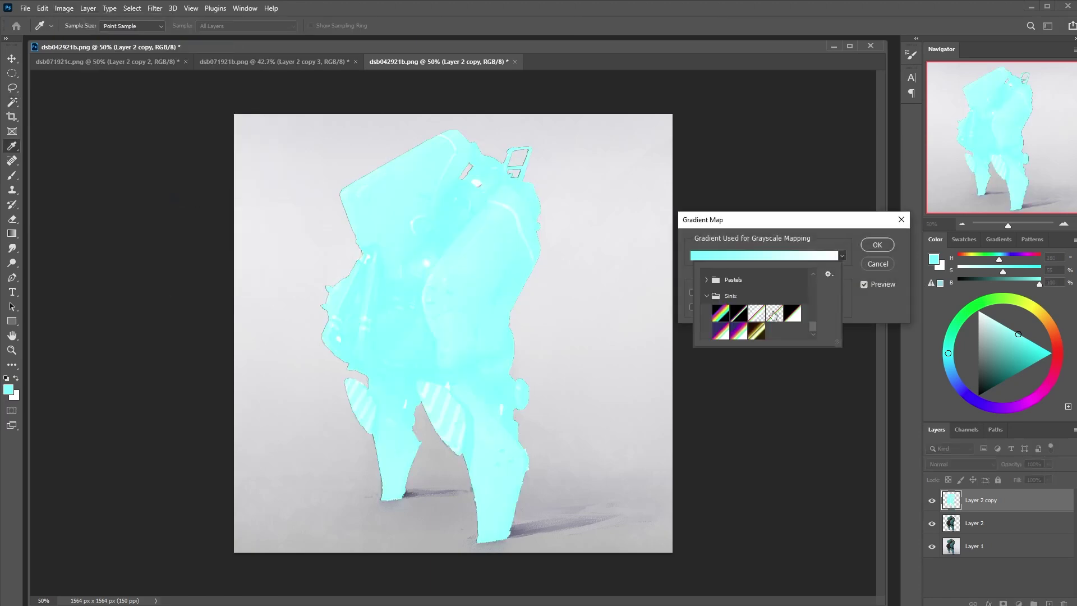
{"action": "left_click", "coordinate": [721, 314]}
{"action": "left_click", "coordinate": [756, 332]}
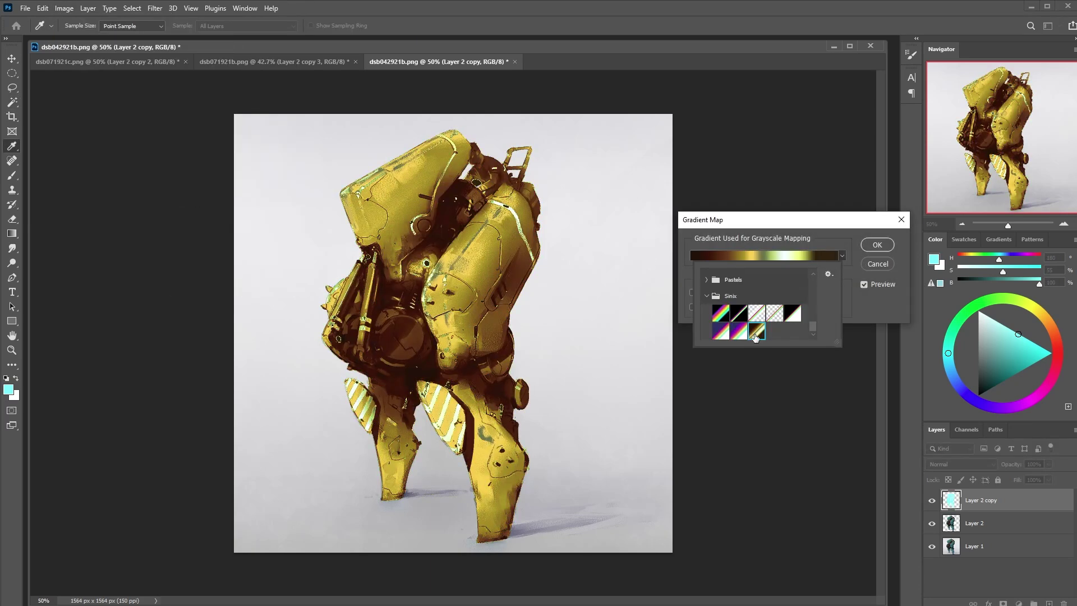
{"action": "left_click", "coordinate": [870, 309]}
{"action": "left_click", "coordinate": [756, 257]}
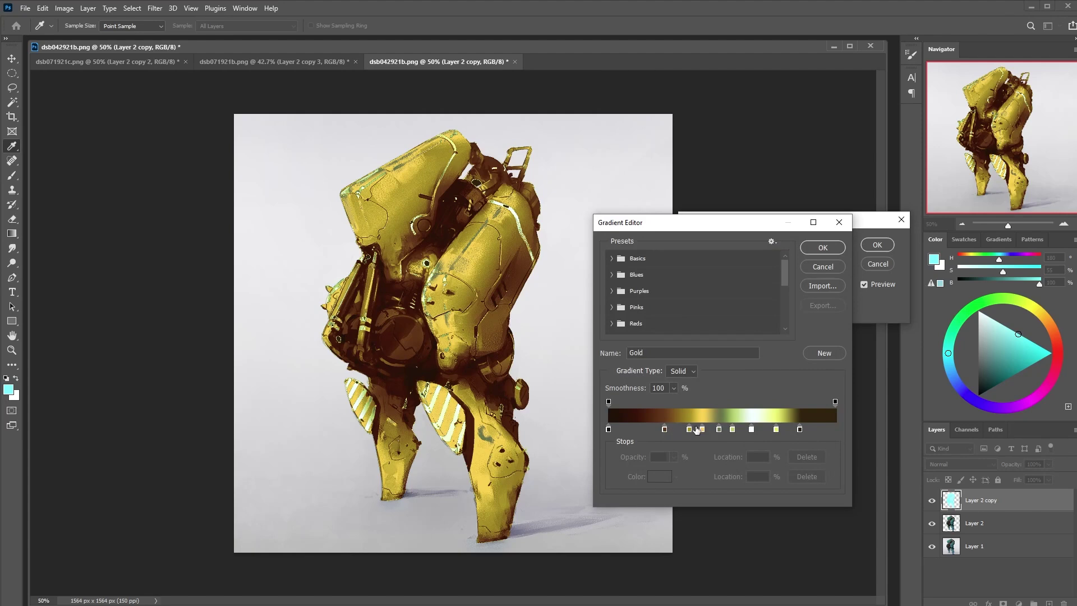
{"action": "left_click_drag", "start_coordinate": [690, 429], "coordinate": [686, 431]}
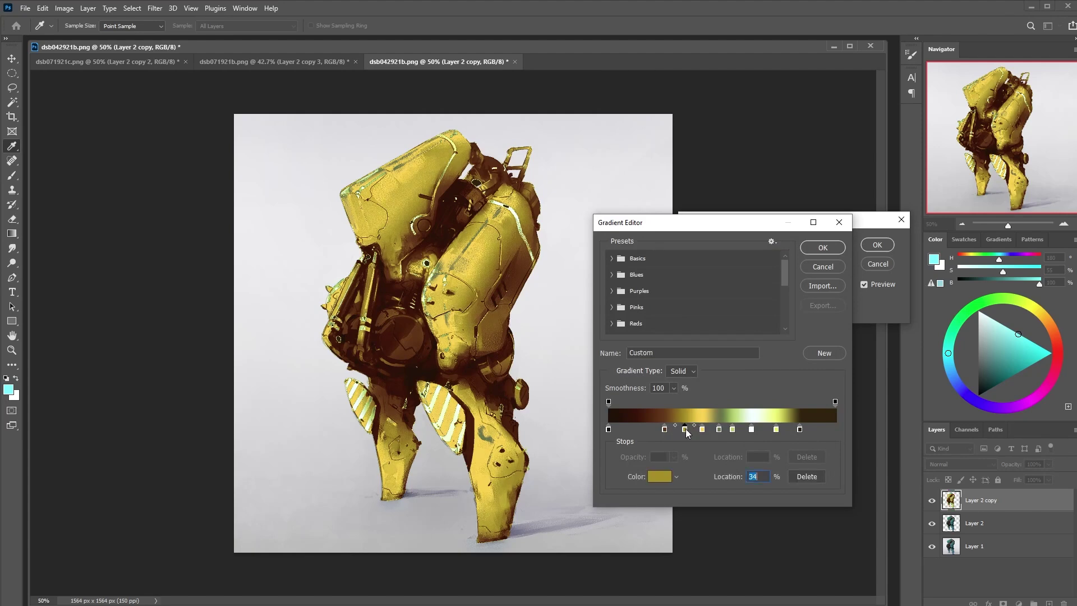
{"action": "left_click", "coordinate": [752, 429]}
{"action": "mouse_move", "coordinate": [778, 432]}
{"action": "left_mouse_down"}
{"action": "mouse_move", "coordinate": [768, 429]}
{"action": "mouse_move", "coordinate": [794, 433]}
{"action": "left_mouse_up"}
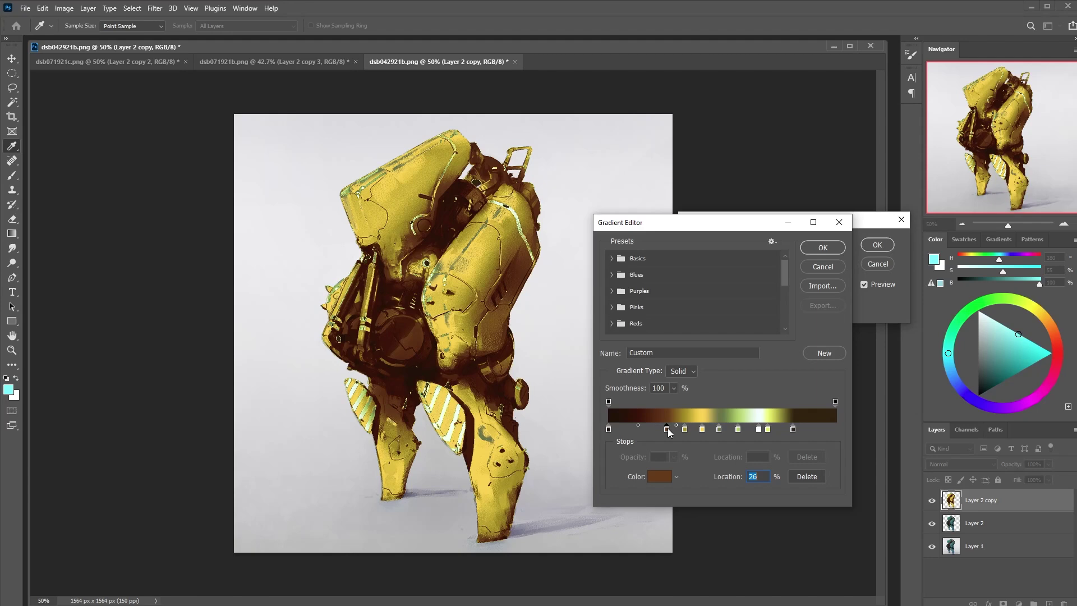
{"action": "left_click_drag", "start_coordinate": [667, 429], "coordinate": [667, 429]}
{"action": "left_click", "coordinate": [805, 267]}
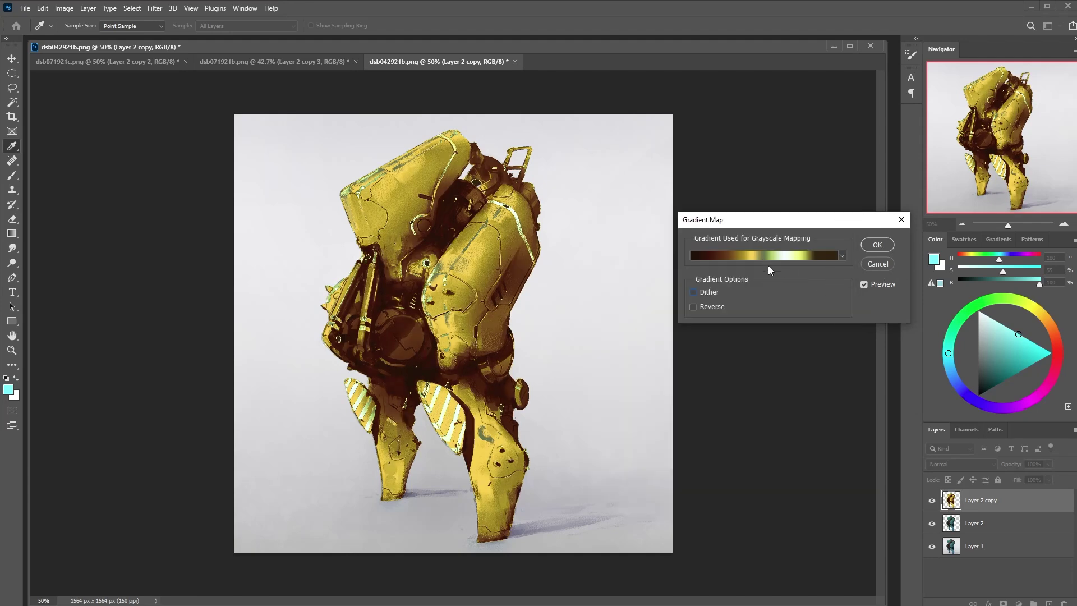
Accept the Gold Gradient Map on Layer 2 copy and apply a second Gold Gradient Map to the same layer
{"action": "left_click", "coordinate": [878, 245]}
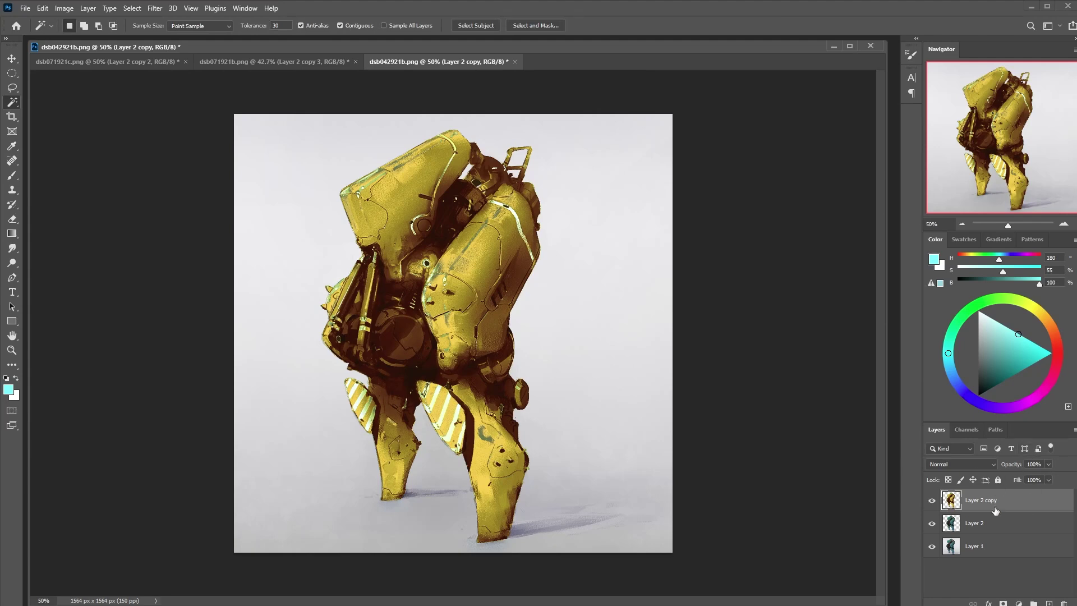
{"action": "left_click", "coordinate": [64, 8]}
{"action": "mouse_move", "coordinate": [81, 37]}
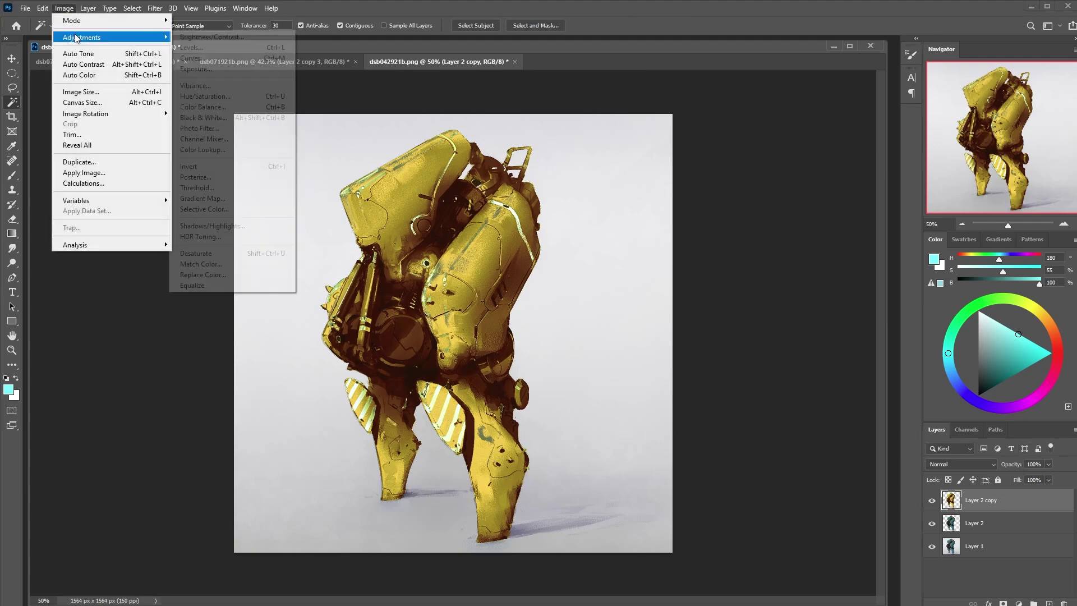
{"action": "left_click", "coordinate": [203, 199]}
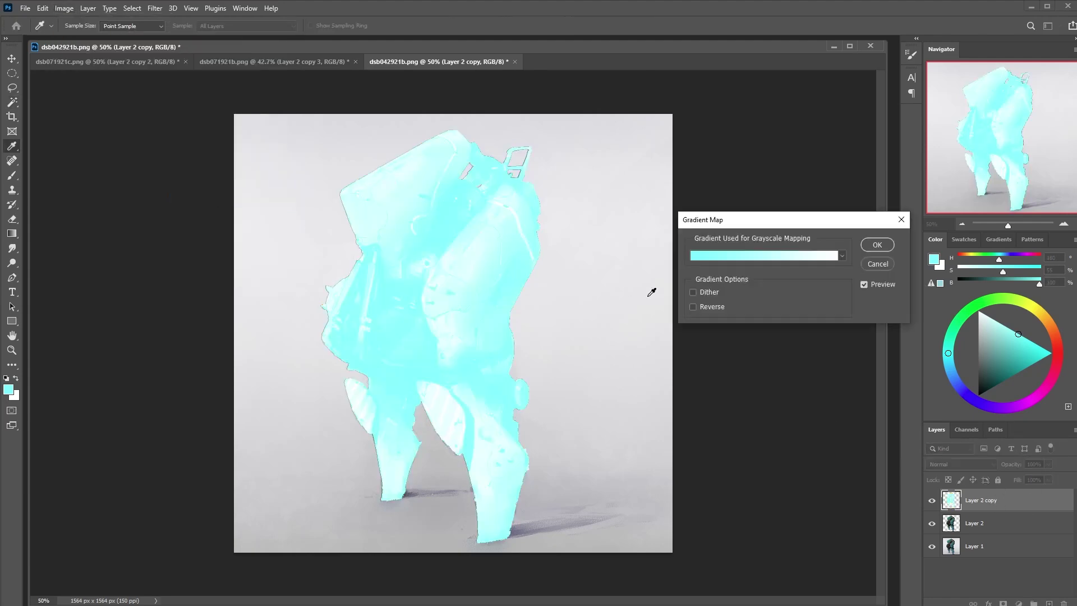
{"action": "left_click", "coordinate": [841, 256]}
{"action": "left_click", "coordinate": [756, 330]}
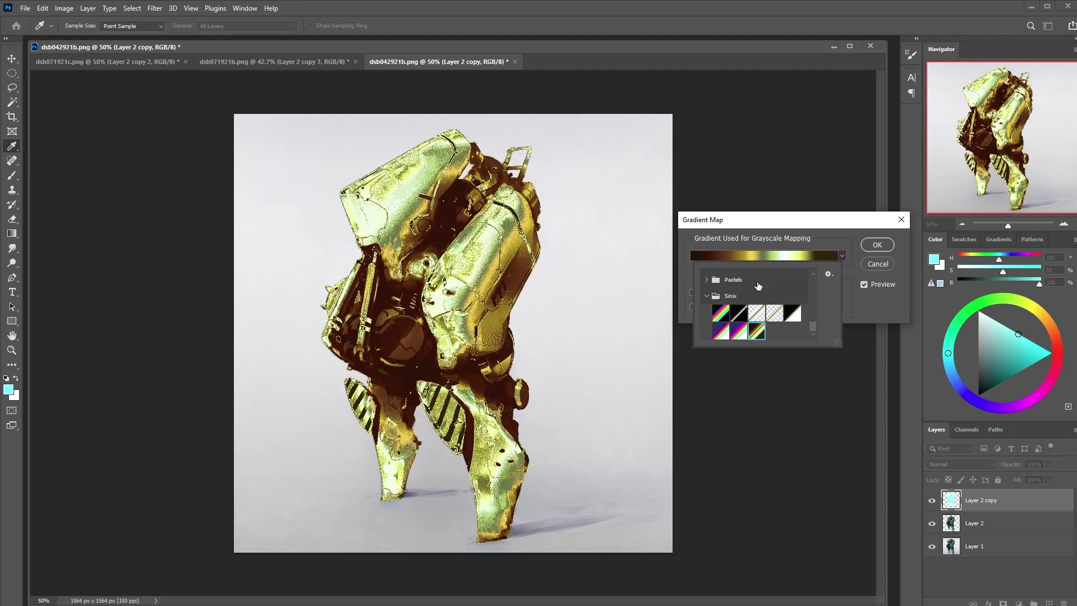
{"action": "left_click", "coordinate": [882, 305]}
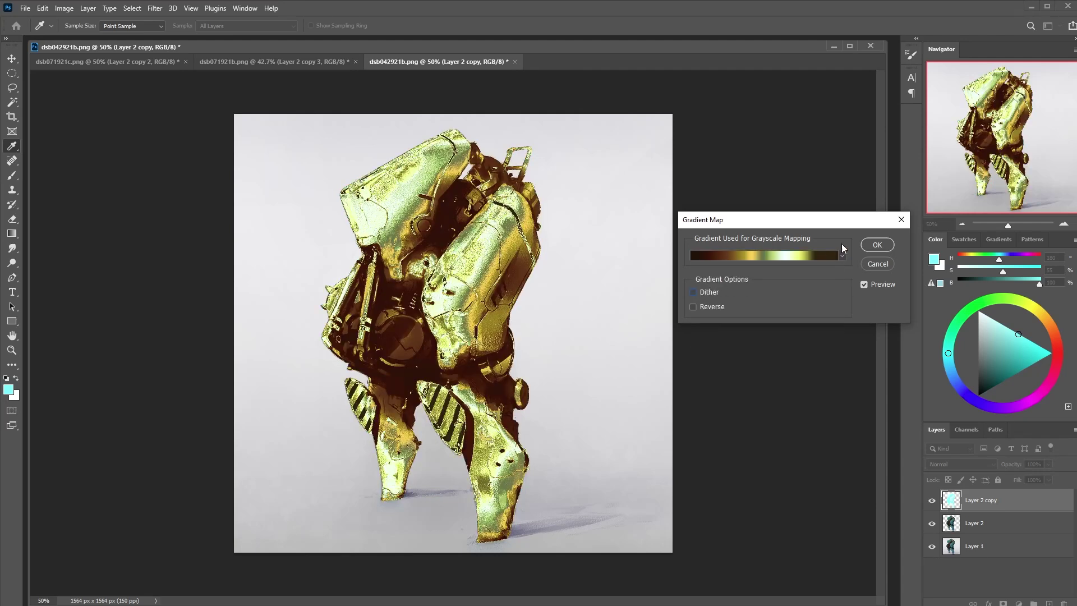
{"action": "left_click", "coordinate": [877, 246]}
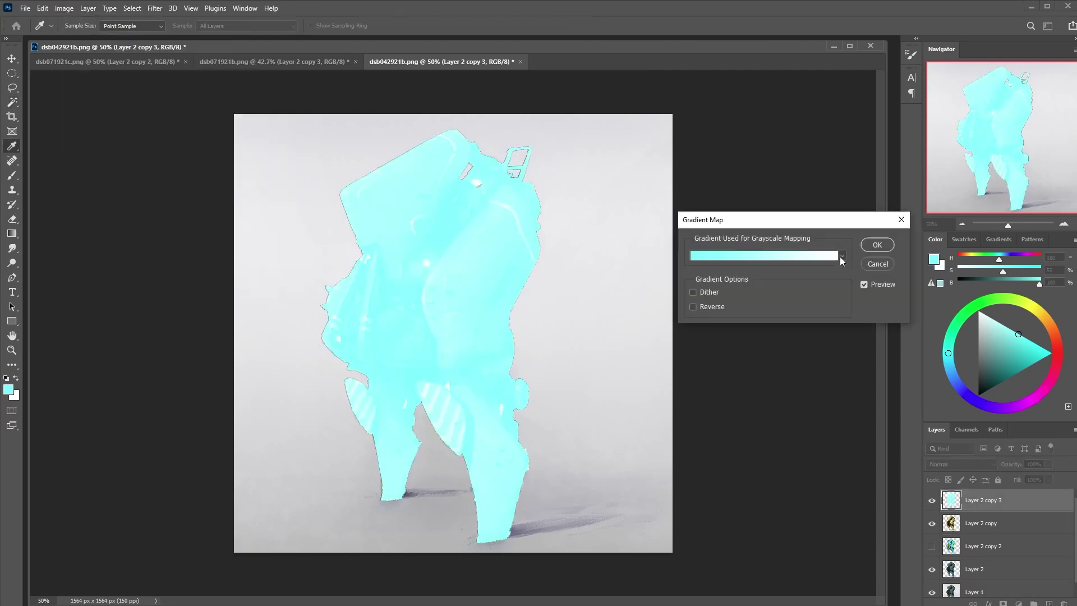
Set up a Gold Gradient Map on Layer 2 copy 3 with most colour stops shifted toward the dark end, and show the layer
{"action": "left_click", "coordinate": [830, 255]}
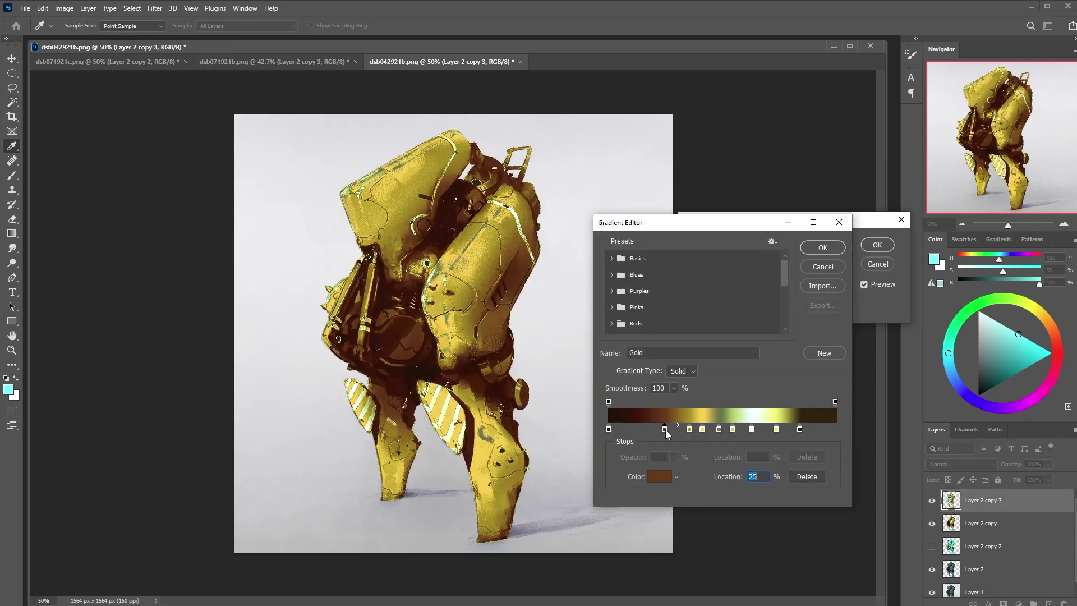
{"action": "left_click_drag", "start_coordinate": [666, 430], "coordinate": [652, 430]}
{"action": "left_click_drag", "start_coordinate": [690, 430], "coordinate": [671, 430]}
{"action": "left_click_drag", "start_coordinate": [702, 430], "coordinate": [686, 431]}
{"action": "left_click_drag", "start_coordinate": [719, 430], "coordinate": [700, 430]}
{"action": "left_click_drag", "start_coordinate": [732, 430], "coordinate": [718, 430]}
{"action": "mouse_move", "coordinate": [800, 430]}
{"action": "left_mouse_down"}
{"action": "mouse_move", "coordinate": [767, 431]}
{"action": "mouse_move", "coordinate": [783, 433]}
{"action": "left_mouse_up"}
{"action": "left_click_drag", "start_coordinate": [718, 430], "coordinate": [710, 437]}
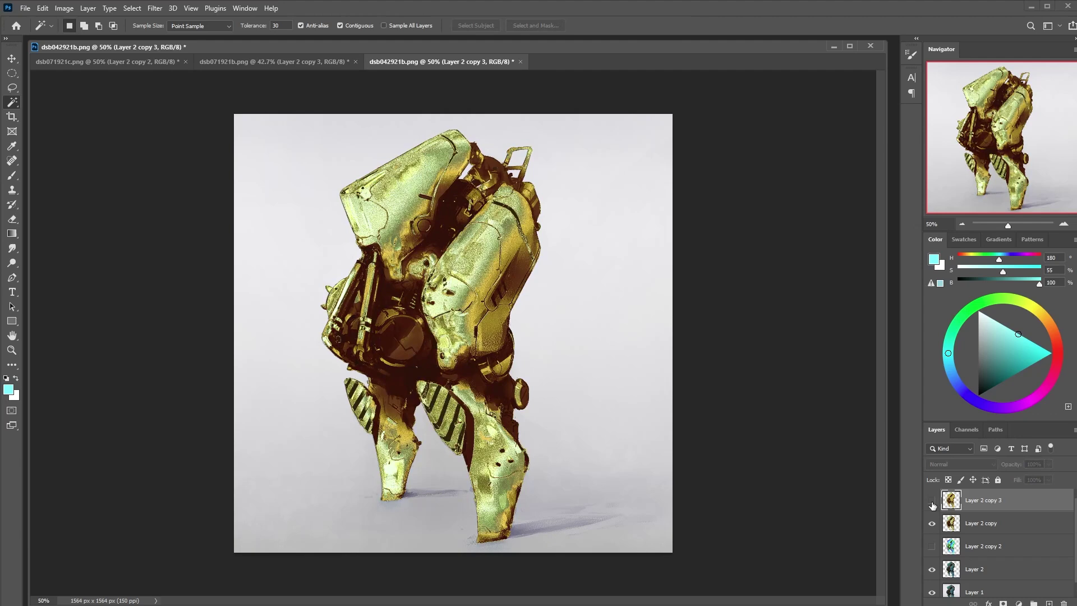
{"action": "left_click", "coordinate": [932, 501]}
Try erasing Layer 2 copy 3 over the mech's legs and armour shells, and undo the eraser strokes
{"action": "key", "text": "e"}
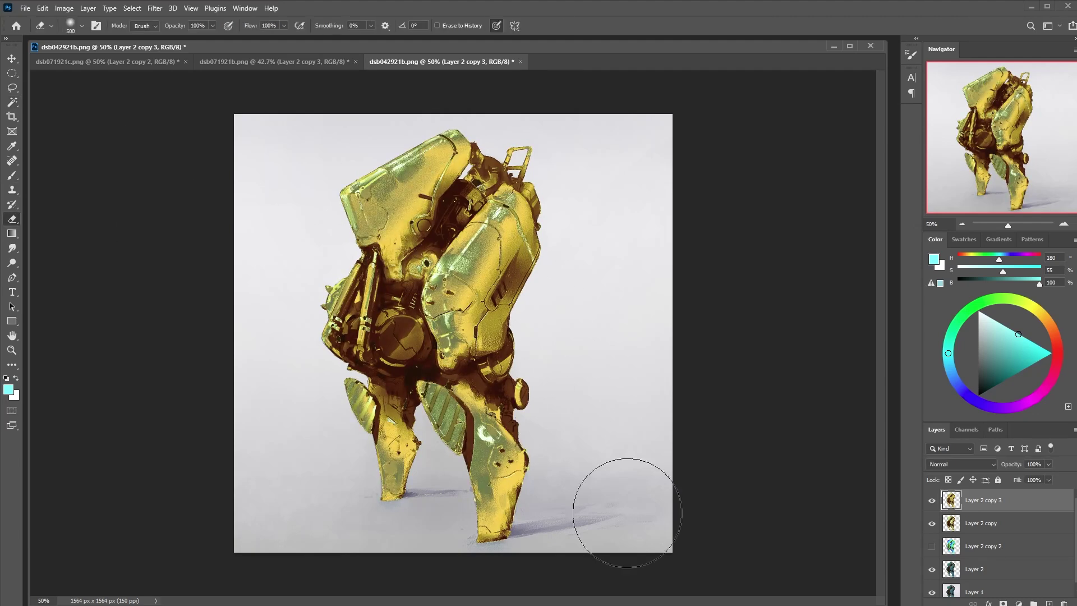
{"action": "left_click_drag", "start_coordinate": [498, 519], "coordinate": [493, 493]}
{"action": "left_click_drag", "start_coordinate": [409, 487], "coordinate": [396, 477]}
{"action": "left_click_drag", "start_coordinate": [505, 508], "coordinate": [496, 485]}
{"action": "left_click_drag", "start_coordinate": [505, 208], "coordinate": [474, 252]}
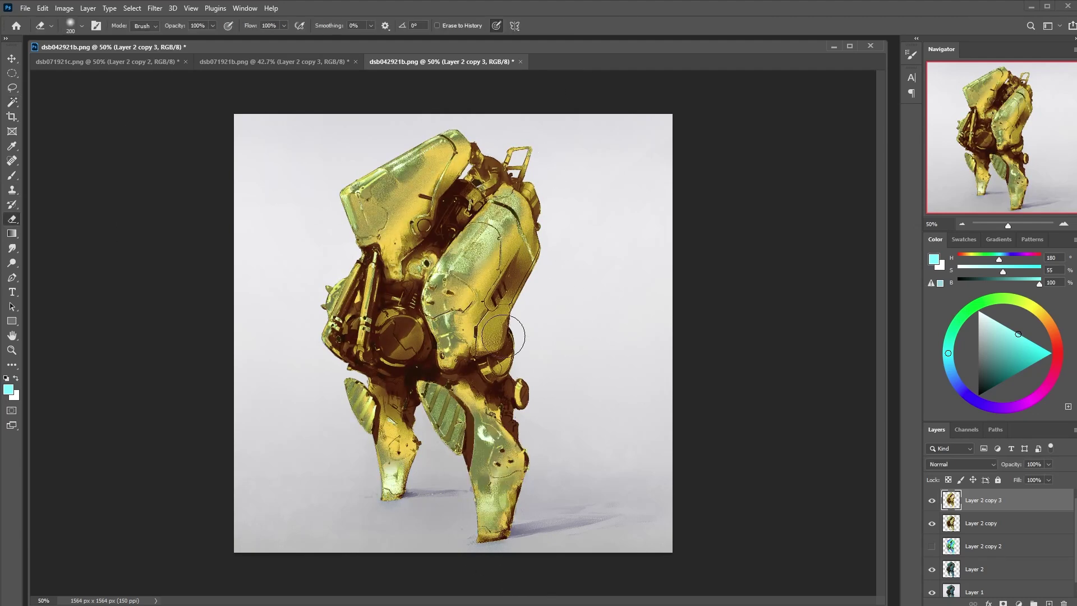
{"action": "mouse_move", "coordinate": [437, 154]}
{"action": "left_mouse_down"}
{"action": "mouse_move", "coordinate": [364, 208]}
{"action": "mouse_move", "coordinate": [426, 154]}
{"action": "mouse_move", "coordinate": [365, 225]}
{"action": "left_mouse_up"}
{"action": "key", "text": "ctrl+z"}
{"action": "left_click_drag", "start_coordinate": [482, 241], "coordinate": [444, 342]}
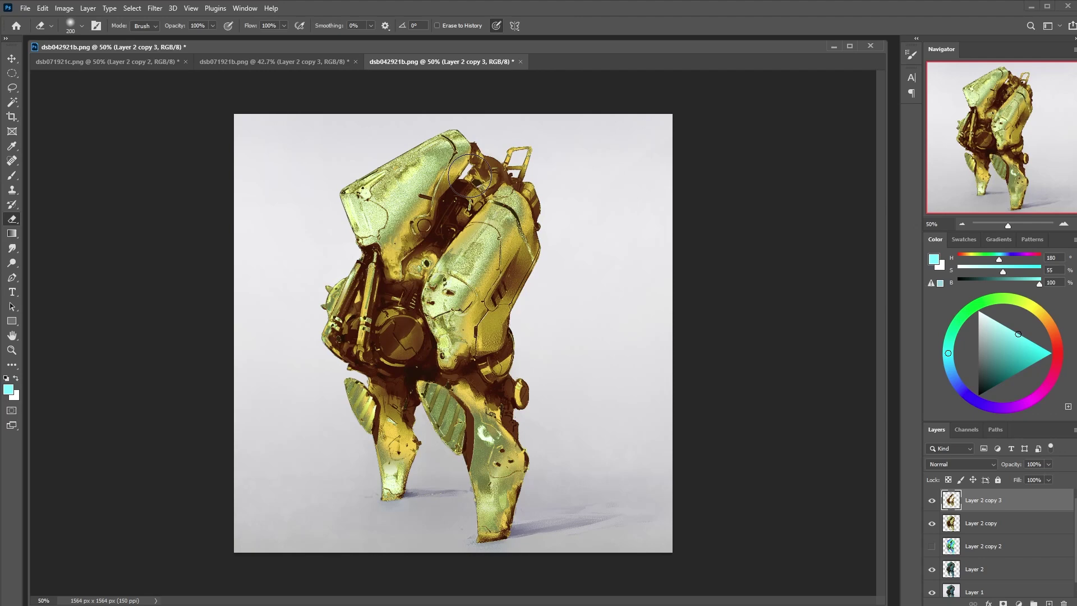
{"action": "left_click_drag", "start_coordinate": [359, 291], "coordinate": [342, 334]}
{"action": "key", "text": "ctrl+z"}
{"action": "key", "text": "ctrl+z"}
{"action": "key", "text": "ctrl+z"}
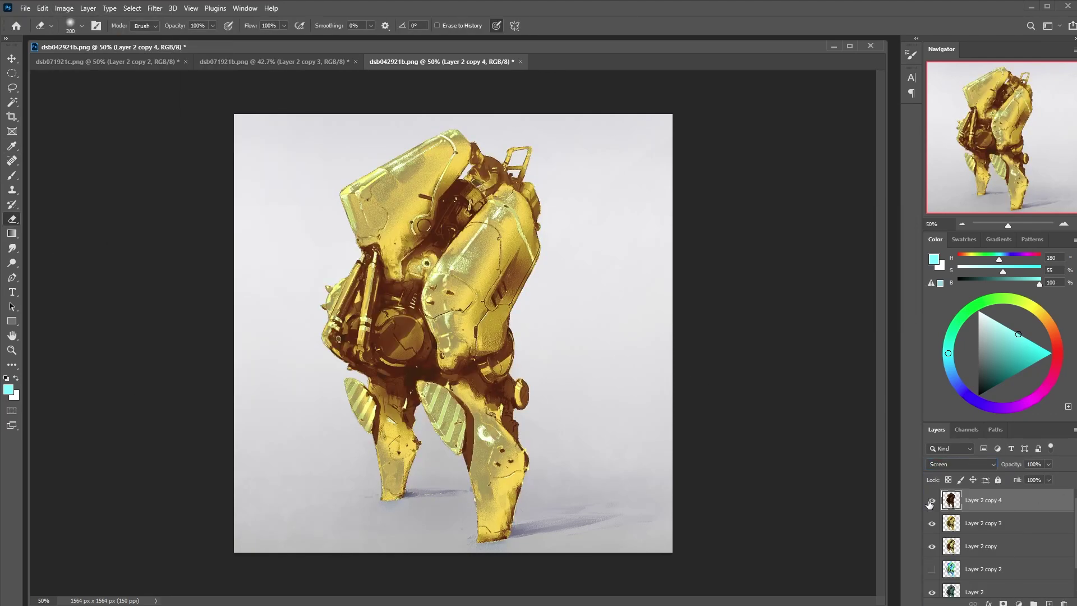
Erase parts of the Screen-mode Layer 2 copy 4 over the mech's upper shells and front leg
{"action": "left_click_drag", "start_coordinate": [449, 143], "coordinate": [359, 225]}
{"action": "left_click_drag", "start_coordinate": [510, 213], "coordinate": [491, 449]}
{"action": "left_click_drag", "start_coordinate": [365, 188], "coordinate": [337, 236]}
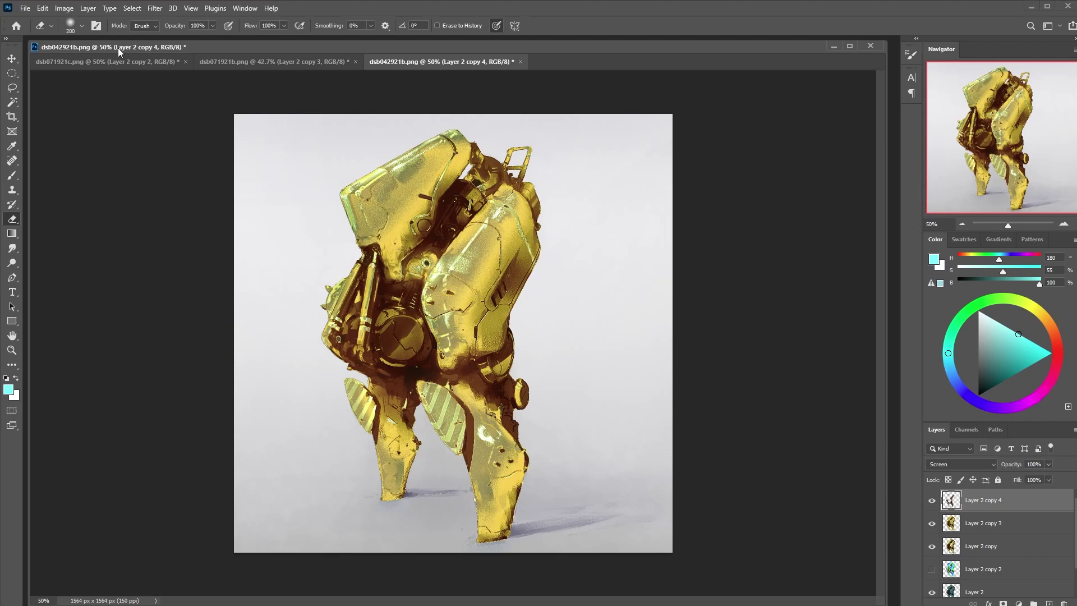
Duplicate the original mech cut-out, Layer 2, and move the copy to the top of the layer stack
{"action": "left_click", "coordinate": [1000, 590]}
{"action": "key", "text": "ctrl+j"}
{"action": "left_click_drag", "start_coordinate": [1000, 591], "coordinate": [995, 494]}
Apply a Gradient Map to Layer 2 copy 5 and erase parts of it over the upper shell and front leg
{"action": "left_click", "coordinate": [64, 8]}
{"action": "left_click", "coordinate": [234, 197]}
{"action": "left_click", "coordinate": [889, 231]}
{"action": "left_click_drag", "start_coordinate": [449, 148], "coordinate": [364, 224]}
{"action": "left_click_drag", "start_coordinate": [476, 392], "coordinate": [493, 528]}
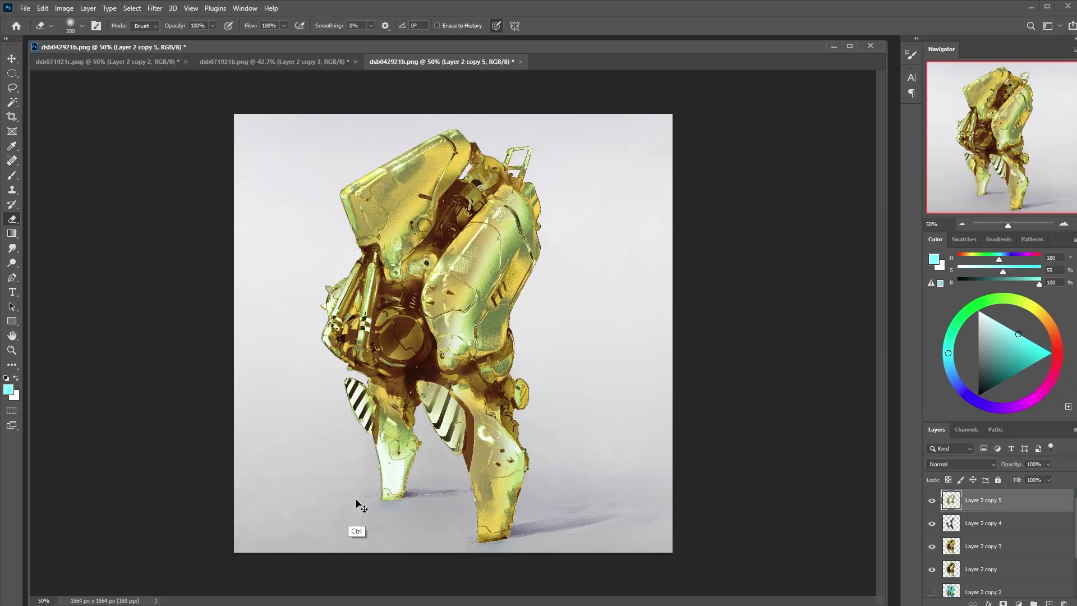
Erase parts of Layer 2 copy 5 over the mech's legs, striped fins and rear shell, keeping the layer at 100% opacity
{"action": "left_click_drag", "start_coordinate": [392, 488], "coordinate": [440, 415]}
{"action": "left_click_drag", "start_coordinate": [367, 429], "coordinate": [352, 387]}
{"action": "left_click_drag", "start_coordinate": [468, 359], "coordinate": [500, 308]}
{"action": "left_click_drag", "start_coordinate": [460, 216], "coordinate": [524, 165]}
{"action": "left_click", "coordinate": [1048, 464]}
{"action": "left_click_drag", "start_coordinate": [1049, 477], "coordinate": [995, 476]}
{"action": "left_click_drag", "start_coordinate": [995, 477], "coordinate": [1048, 477]}
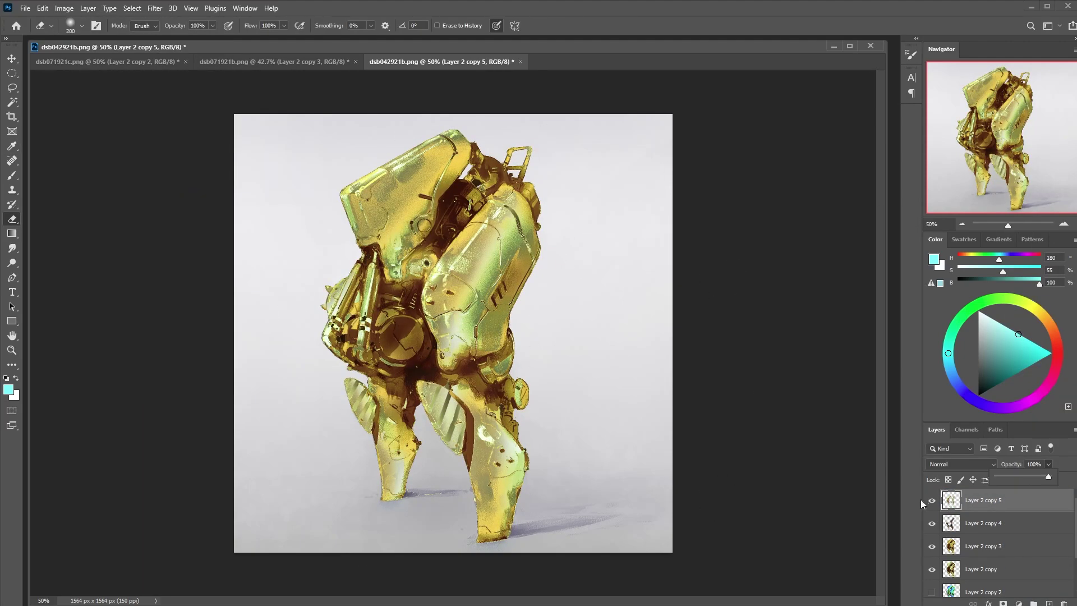
Hide Layer 2 copy 4 and erase parts of Layer 2 copy 3 over the mech's upper shells and top frame
{"action": "left_click", "coordinate": [932, 501]}
{"action": "left_click", "coordinate": [932, 500]}
{"action": "left_click", "coordinate": [931, 524]}
{"action": "left_click", "coordinate": [983, 547]}
{"action": "left_click_drag", "start_coordinate": [389, 157], "coordinate": [418, 163]}
{"action": "left_click_drag", "start_coordinate": [446, 272], "coordinate": [474, 309]}
{"action": "left_click", "coordinate": [932, 546]}
{"action": "left_click", "coordinate": [932, 546]}
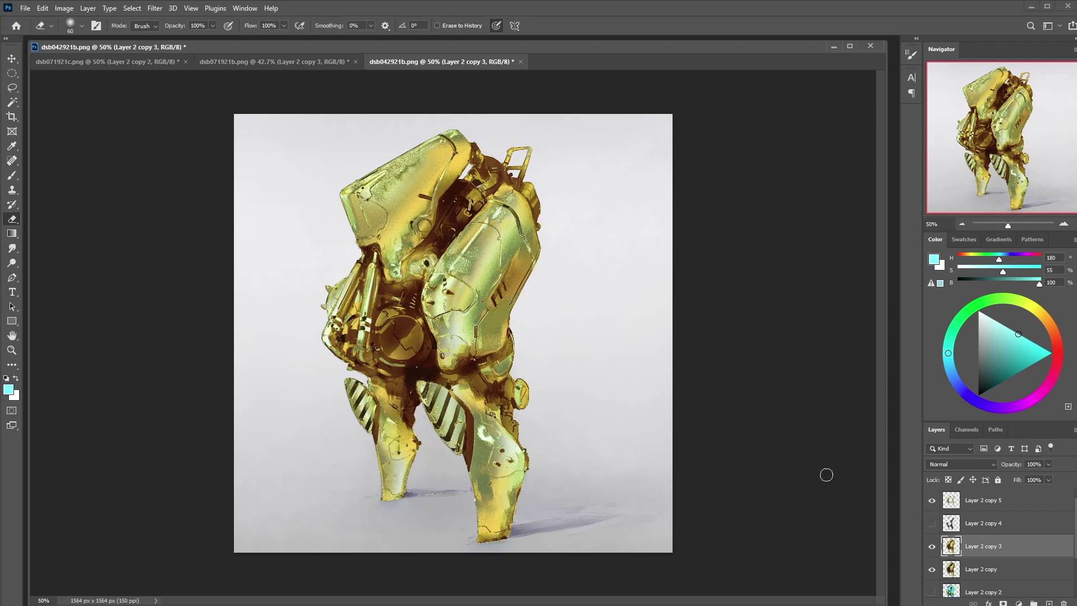
{"action": "left_click_drag", "start_coordinate": [361, 246], "coordinate": [384, 211]}
{"action": "left_click_drag", "start_coordinate": [527, 151], "coordinate": [499, 174]}
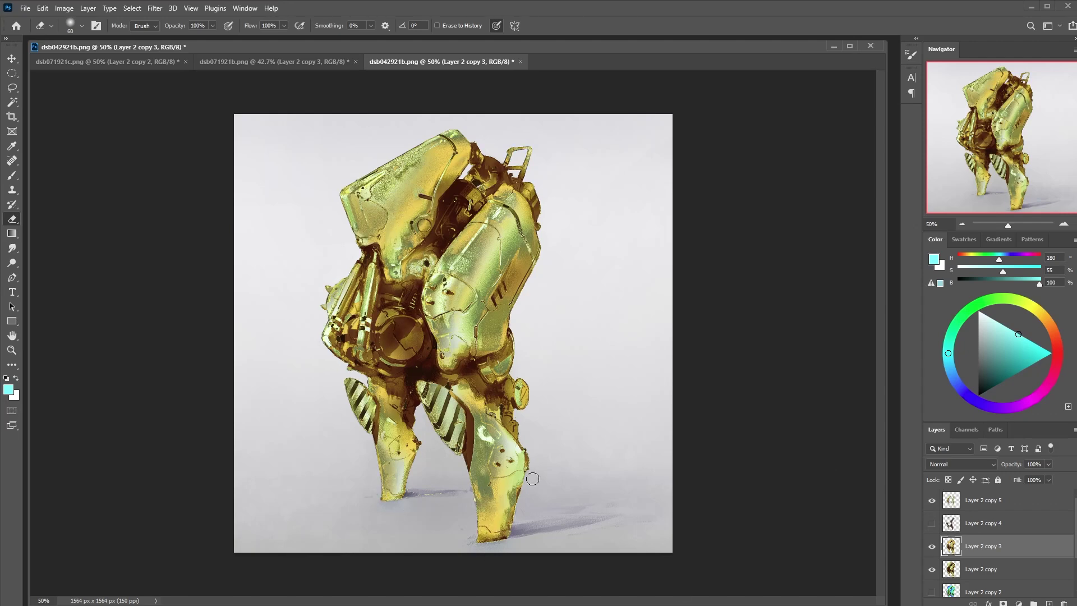
Erase parts of Layer 2 copy 5 over the rear shell and the mechanical arm, and compare the layer on and off
{"action": "left_click", "coordinate": [1006, 505]}
{"action": "left_click_drag", "start_coordinate": [499, 309], "coordinate": [540, 235]}
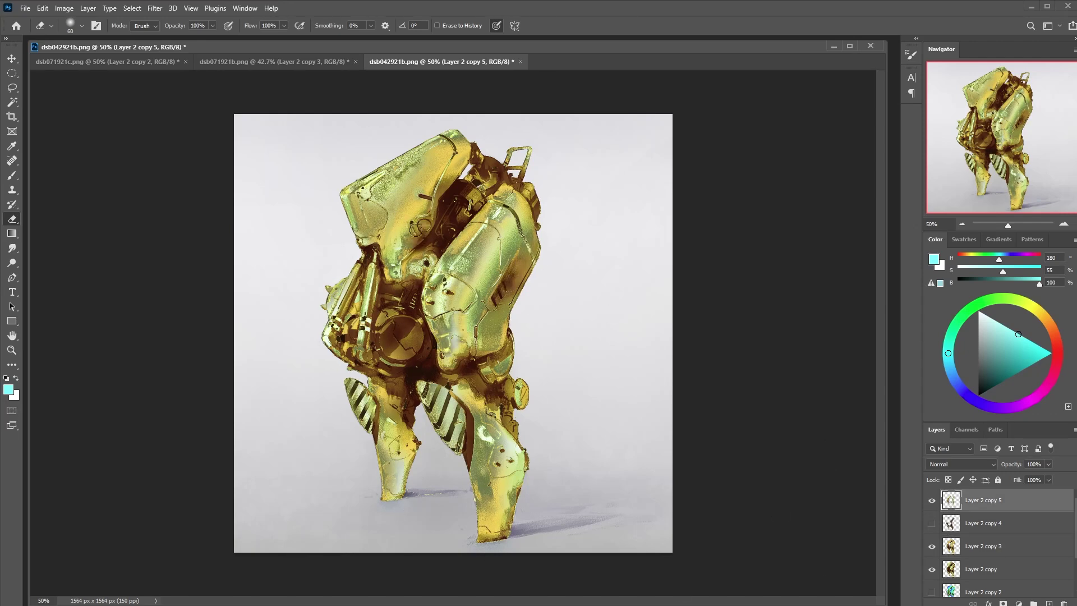
{"action": "left_click_drag", "start_coordinate": [426, 246], "coordinate": [366, 357]}
{"action": "left_click_drag", "start_coordinate": [355, 276], "coordinate": [331, 337]}
{"action": "left_click_drag", "start_coordinate": [451, 329], "coordinate": [452, 338]}
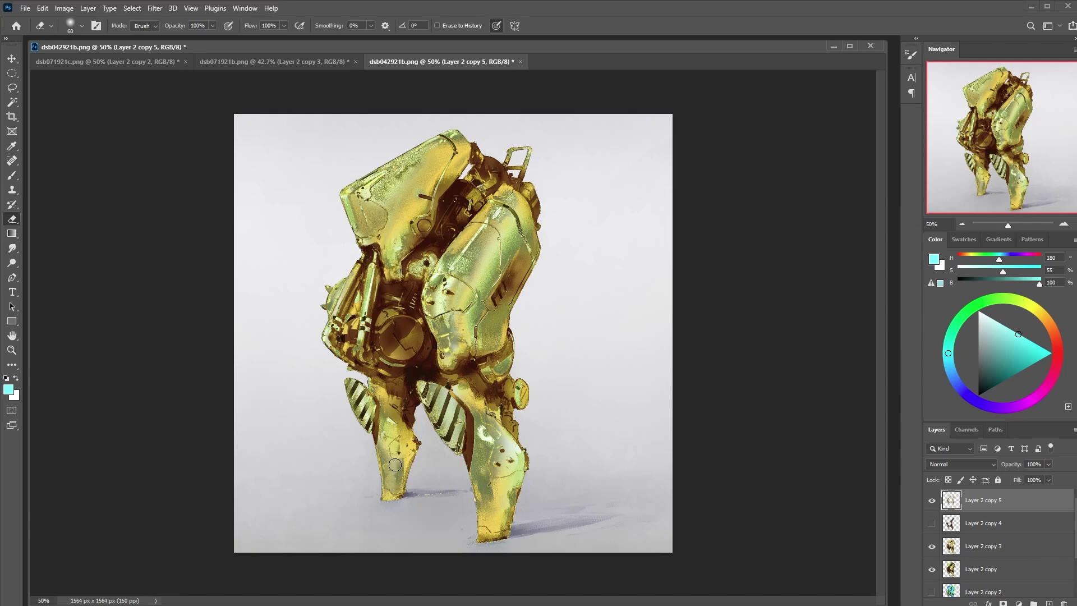
{"action": "left_click", "coordinate": [932, 500]}
{"action": "left_click", "coordinate": [931, 500]}
Show Layer 2 copy 4, adjust its opacity, and merge the four gold layers from Layer 2 copy 5 down to Layer 2 copy
{"action": "left_click", "coordinate": [932, 524]}
{"action": "left_click", "coordinate": [1007, 523]}
{"action": "left_click_drag", "start_coordinate": [1048, 465], "coordinate": [1031, 470]}
{"action": "left_click", "coordinate": [1007, 501]}
{"action": "left_click", "coordinate": [1007, 569], "text": "shift"}
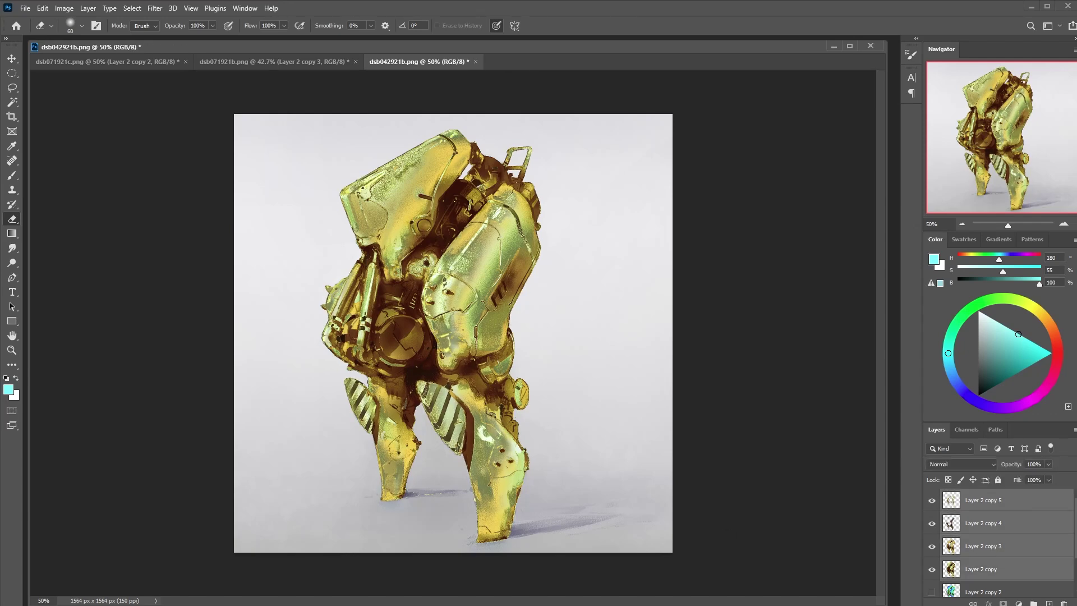
{"action": "key", "text": "ctrl+e"}
Show the original mech on Layer 2 and erase the merged gold layer over the red core and upper joint
{"action": "left_click", "coordinate": [933, 549]}
{"action": "left_click_drag", "start_coordinate": [427, 259], "coordinate": [416, 272]}
{"action": "left_click_drag", "start_coordinate": [464, 198], "coordinate": [522, 154]}
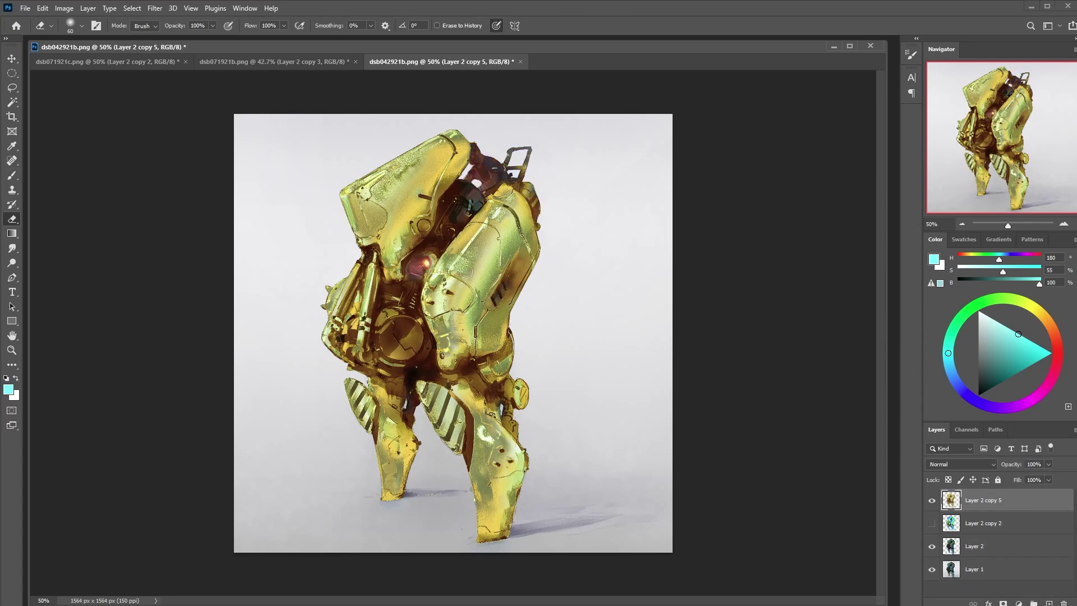
Erase the gold from the two striped leg fins with a smaller brush, and undo the erasing on the arm cylinders
{"action": "key", "text": "bracketleft"}
{"action": "key", "text": "bracketleft"}
{"action": "left_click_drag", "start_coordinate": [351, 387], "coordinate": [373, 424]}
{"action": "left_click_drag", "start_coordinate": [418, 385], "coordinate": [475, 467]}
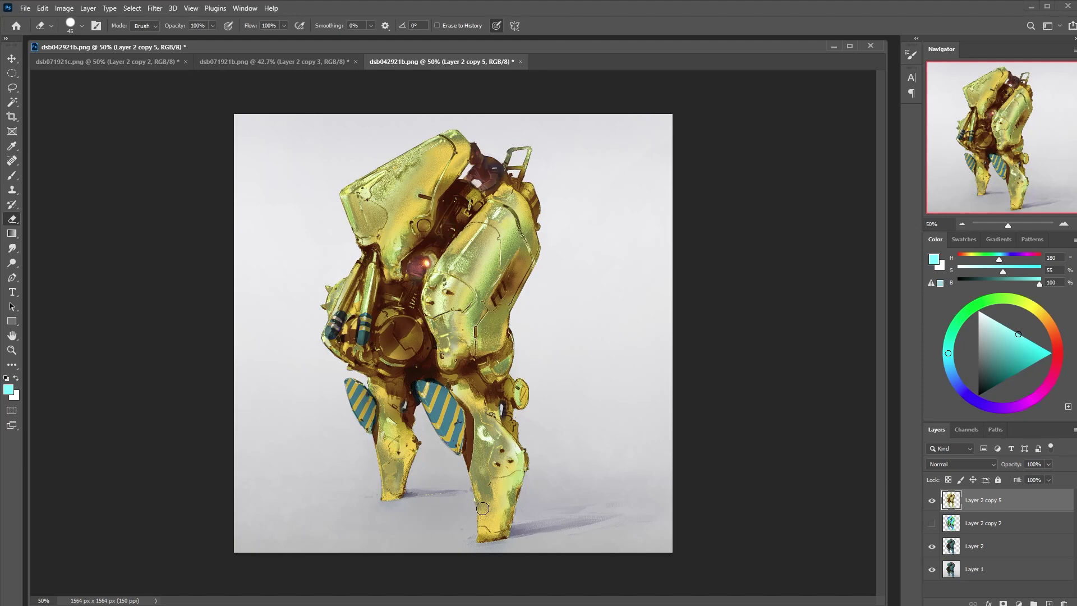
{"action": "key", "text": "ctrl+z"}
{"action": "key", "text": "ctrl+z"}
Adjust Layer 2 with Hue/Saturation: hue +10, saturation +15 and lightness -3
{"action": "left_click", "coordinate": [998, 546]}
{"action": "key", "text": "ctrl+u"}
{"action": "mouse_move", "coordinate": [706, 264]}
{"action": "left_mouse_down"}
{"action": "mouse_move", "coordinate": [631, 278]}
{"action": "mouse_move", "coordinate": [712, 261]}
{"action": "mouse_move", "coordinate": [715, 292]}
{"action": "left_mouse_up"}
{"action": "left_click_drag", "start_coordinate": [707, 320], "coordinate": [705, 320]}
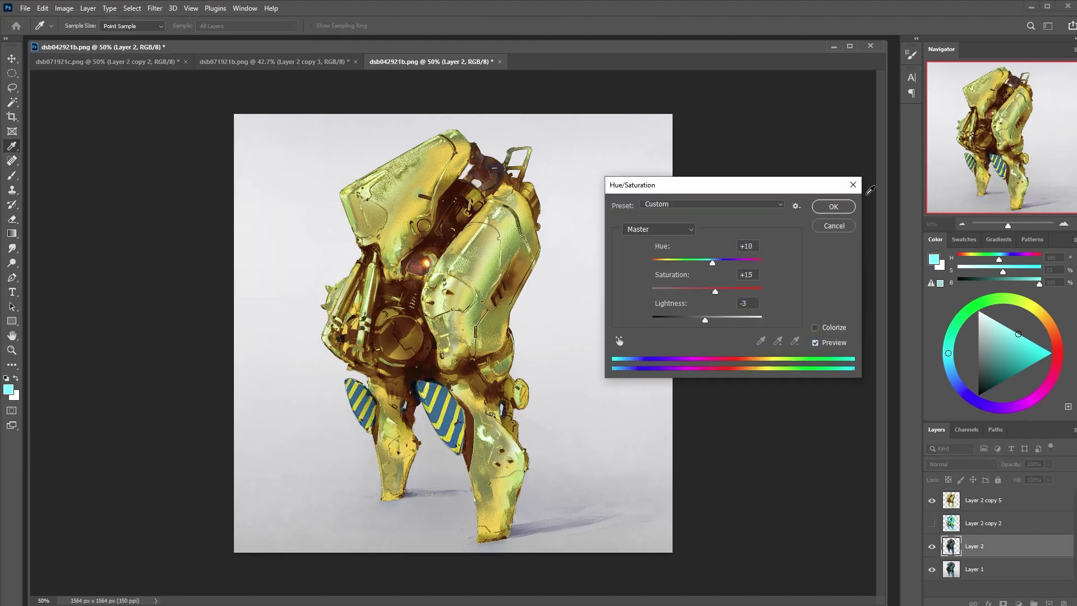
{"action": "key", "text": "Return"}
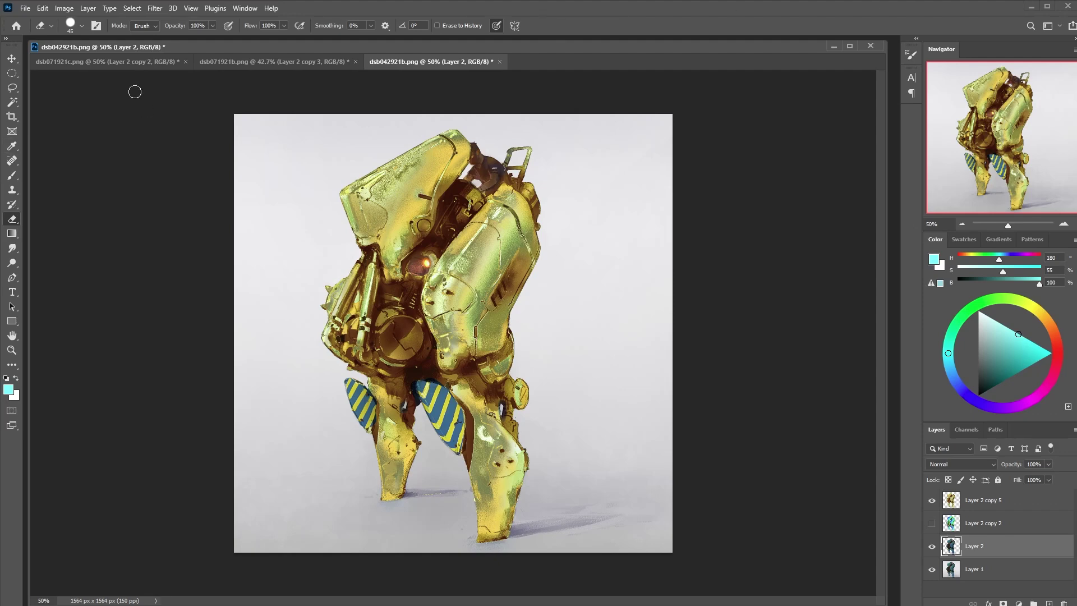
Open dsb071921a.png and erase the arms, legs and shirt around the skirt on Layer 2
{"action": "left_click", "coordinate": [27, 5]}
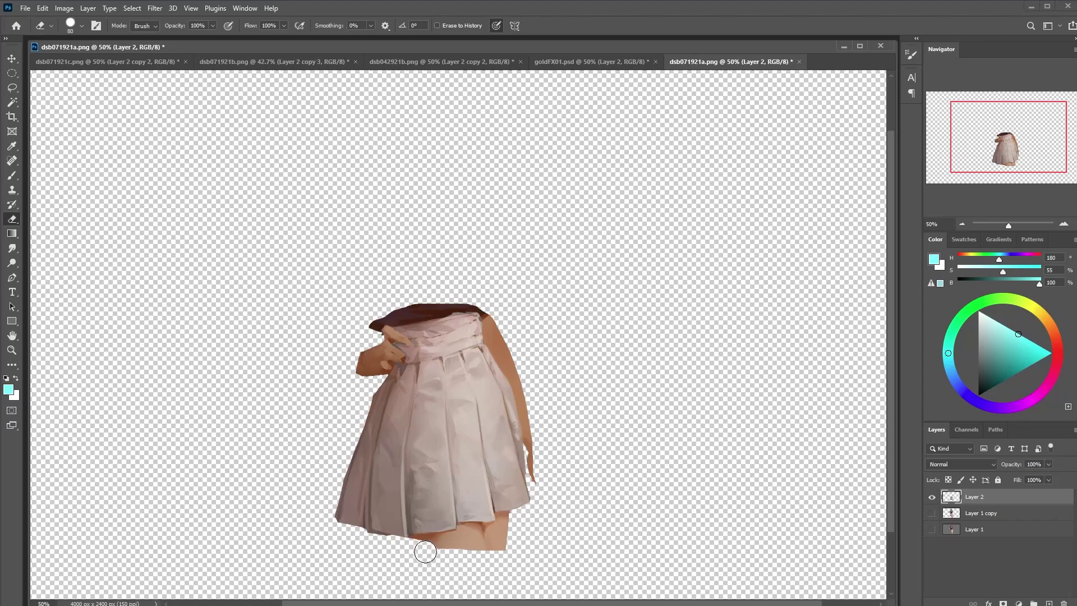
{"action": "mouse_move", "coordinate": [425, 552]}
{"action": "left_mouse_down"}
{"action": "mouse_move", "coordinate": [507, 523]}
{"action": "mouse_move", "coordinate": [496, 339]}
{"action": "mouse_move", "coordinate": [392, 336]}
{"action": "left_mouse_up"}
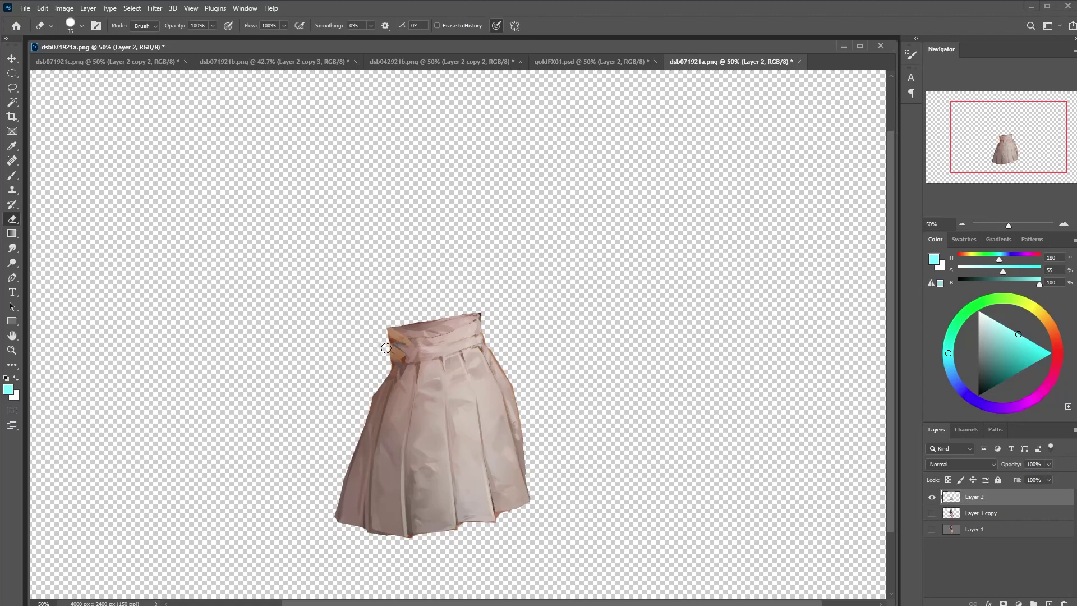
Blend the skirt's Layer 2 copy in Luminosity mode and set its hue to -135 with Hue/Saturation
{"action": "left_click", "coordinate": [64, 8]}
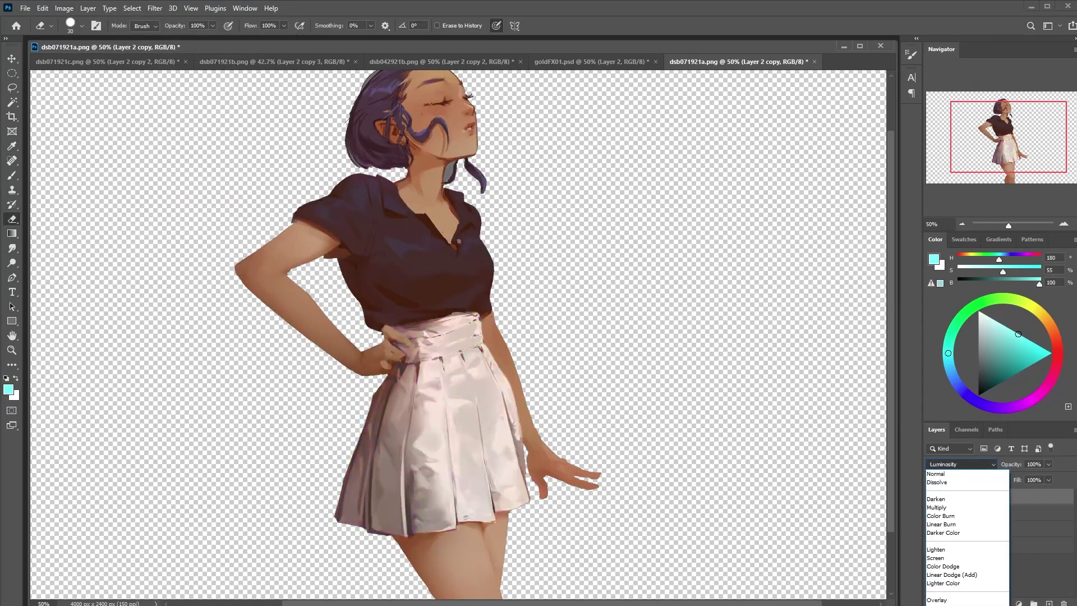
{"action": "left_click", "coordinate": [64, 8]}
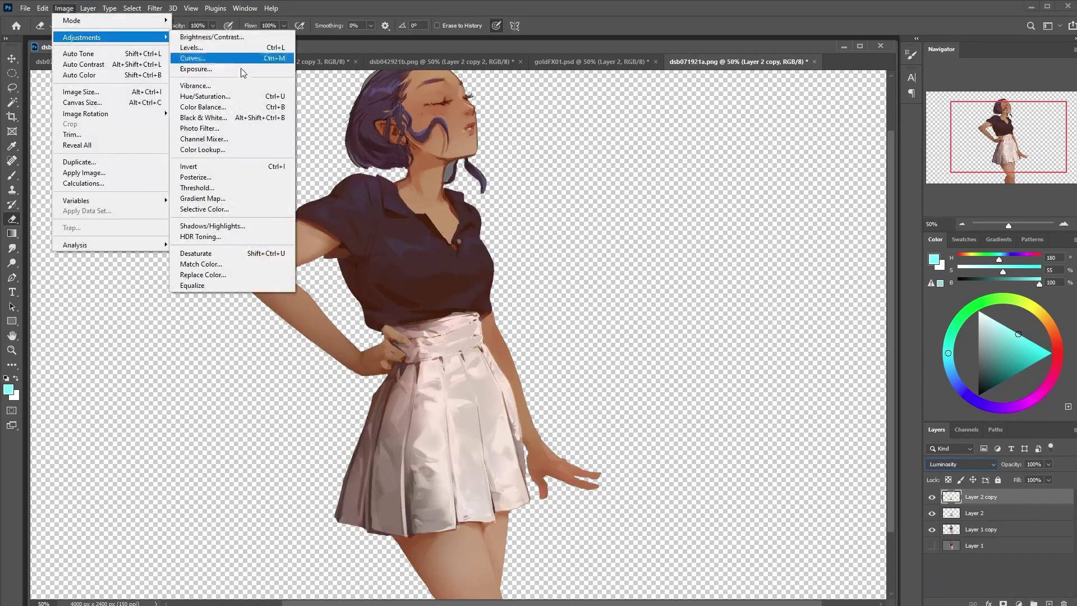
{"action": "left_click", "coordinate": [191, 97]}
{"action": "left_click_drag", "start_coordinate": [679, 279], "coordinate": [665, 294]}
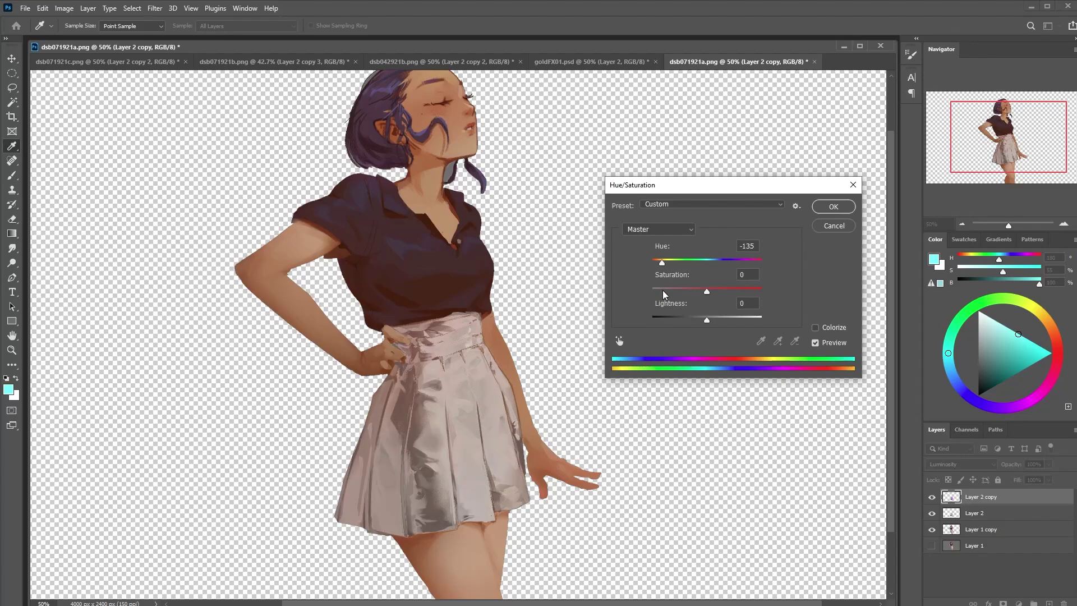
{"action": "left_click", "coordinate": [838, 227]}
Duplicate Layer 2 copy as Layer 2 copy 2 and shift the duplicate's hue with Hue/Saturation
{"action": "right_click", "coordinate": [1031, 496]}
{"action": "left_click", "coordinate": [933, 87]}
{"action": "left_click", "coordinate": [632, 166]}
{"action": "left_click", "coordinate": [64, 8]}
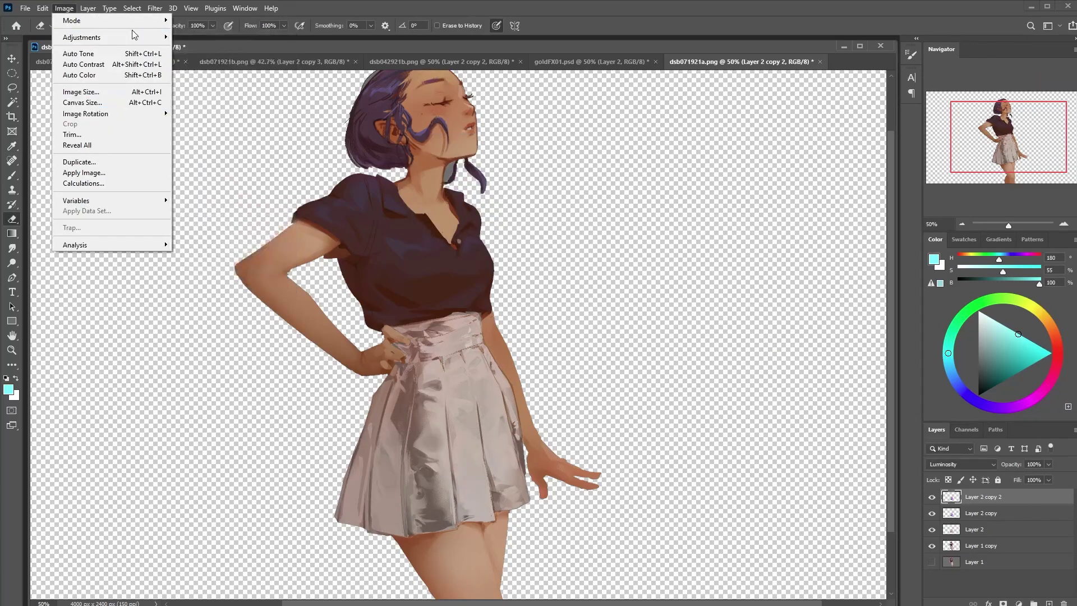
{"action": "mouse_move", "coordinate": [132, 37]}
{"action": "left_click", "coordinate": [200, 98]}
{"action": "left_click_drag", "start_coordinate": [706, 263], "coordinate": [745, 266]}
{"action": "left_click", "coordinate": [824, 207]}
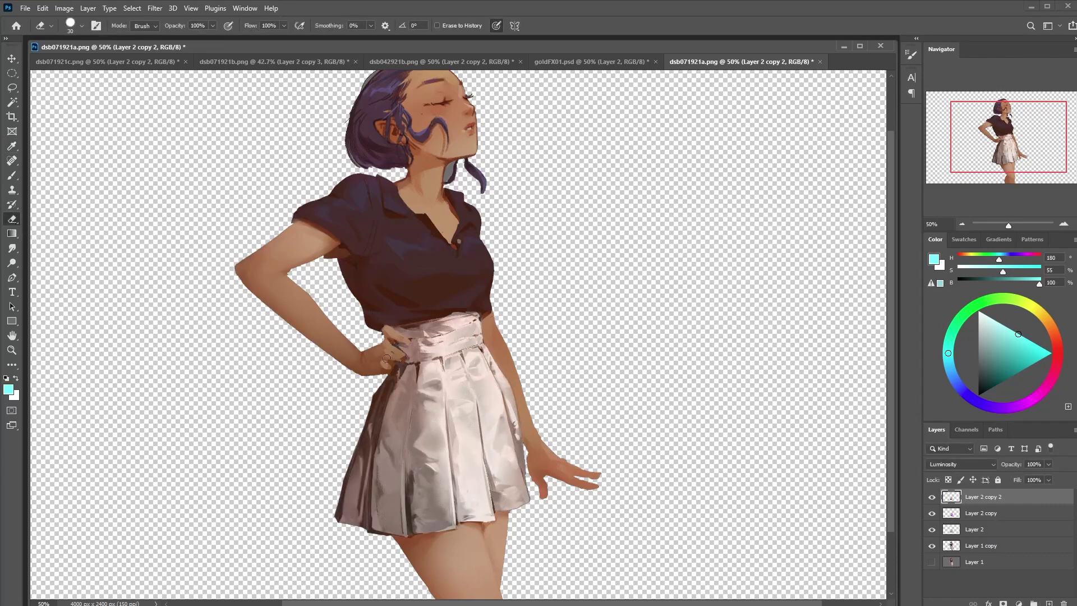
Erase parts of Layer 2 copy 2 over the skirt's pleats with a large soft eraser, and undo the last stroke
{"action": "left_click", "coordinate": [81, 26]}
{"action": "left_click", "coordinate": [85, 203]}
{"action": "left_click_drag", "start_coordinate": [363, 410], "coordinate": [377, 494]}
{"action": "left_click_drag", "start_coordinate": [393, 359], "coordinate": [465, 460]}
{"action": "key", "text": "ctrl+z"}
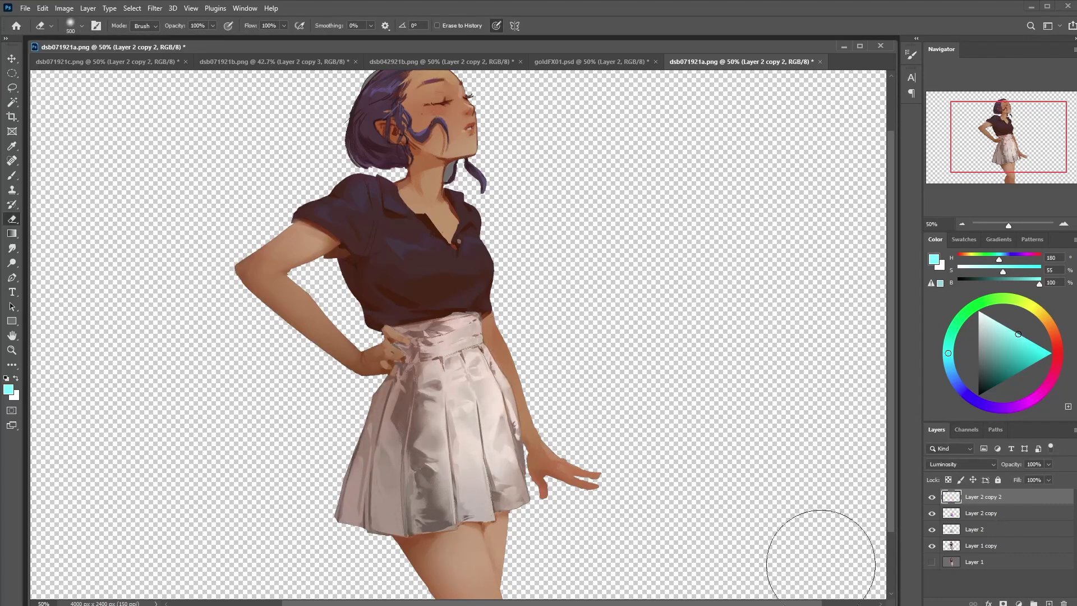
Merge the two Luminosity skirt layers, show the grey background layer, and place a skirt copy on top of the stack
{"action": "left_click", "coordinate": [980, 512], "text": "shift"}
{"action": "key", "text": "ctrl+e"}
{"action": "left_click", "coordinate": [931, 545]}
{"action": "left_click_drag", "start_coordinate": [985, 513], "coordinate": [985, 490]}
Apply a preset Gradient Map to the top Layer 2 copy and set its blend mode to Divide
{"action": "left_click", "coordinate": [64, 8]}
{"action": "left_click", "coordinate": [199, 194]}
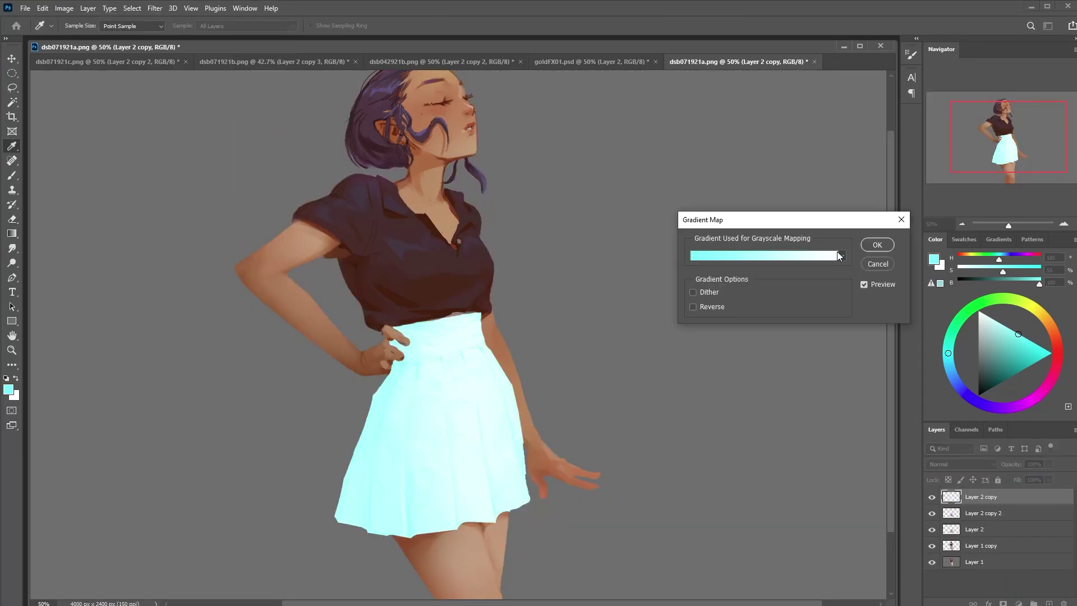
{"action": "left_click", "coordinate": [842, 256]}
{"action": "left_click", "coordinate": [721, 331]}
{"action": "left_click", "coordinate": [875, 245]}
{"action": "left_click", "coordinate": [961, 464]}
{"action": "left_click", "coordinate": [954, 578]}
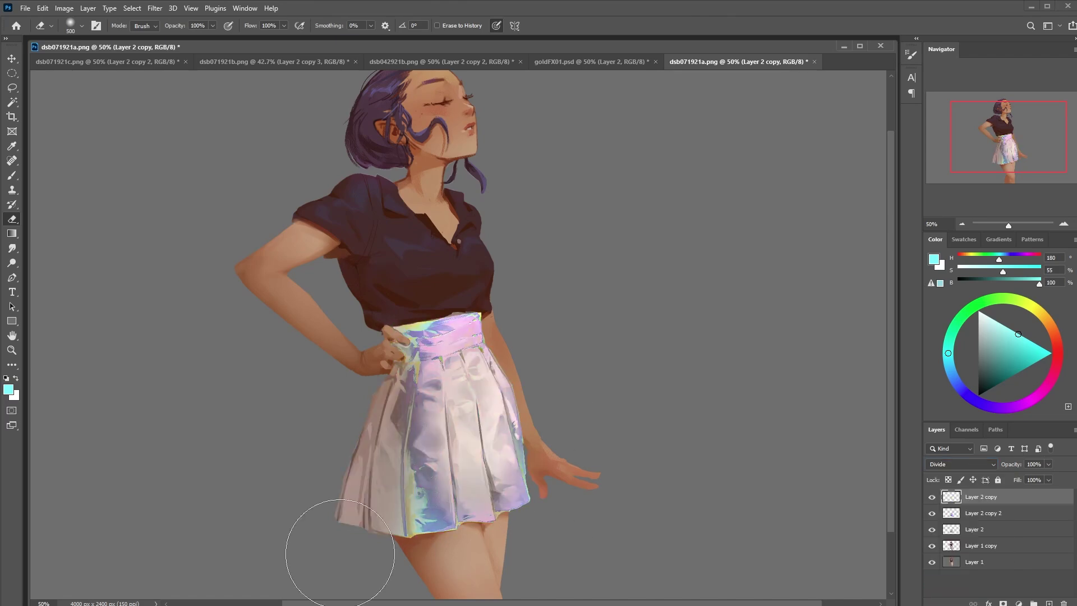
{"action": "left_click", "coordinate": [931, 498]}
Duplicate the skirt's Layer 2 as Layer 2 copy 3, adjust its Levels, and apply a prism Gradient Map
{"action": "right_click", "coordinate": [985, 528]}
{"action": "left_click", "coordinate": [630, 164]}
{"action": "key", "text": "ctrl+l"}
{"action": "left_click", "coordinate": [338, 210]}
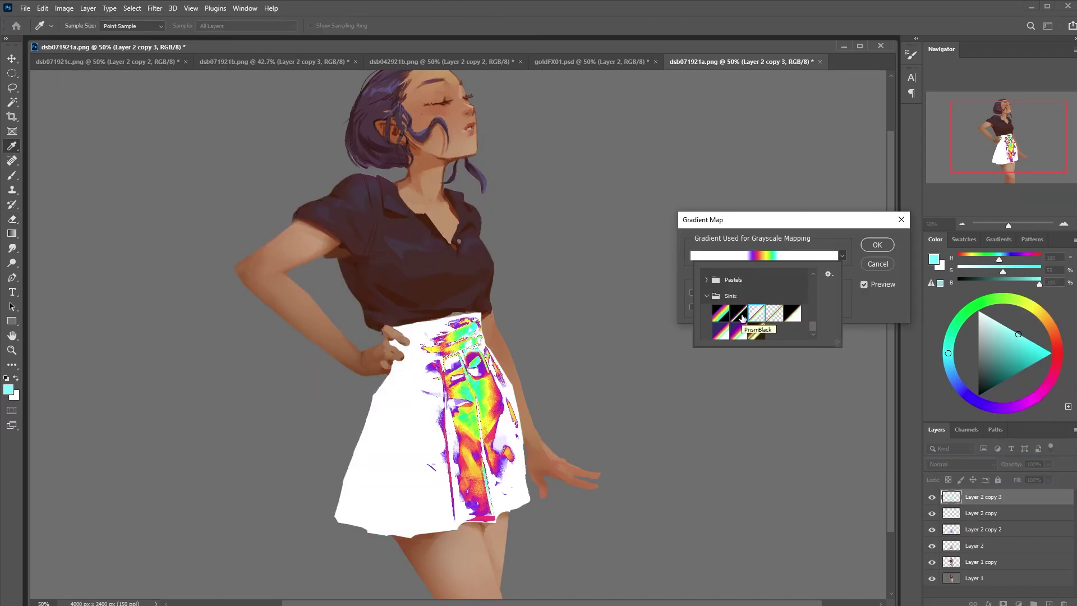
{"action": "left_click", "coordinate": [877, 245]}
Change the blend mode of Layer 2 copy 3 and adjust its hue and lightness with Hue/Saturation
{"action": "left_click", "coordinate": [961, 464]}
{"action": "left_click", "coordinate": [954, 362]}
{"action": "key", "text": "ctrl+u"}
{"action": "left_click_drag", "start_coordinate": [708, 318], "coordinate": [734, 318]}
{"action": "left_click_drag", "start_coordinate": [708, 261], "coordinate": [744, 261]}
{"action": "left_click", "coordinate": [834, 207]}
Duplicate the skirt's Layer 2 as Layer 2 copy 4 and increase its contrast with Levels
{"action": "right_click", "coordinate": [1001, 546]}
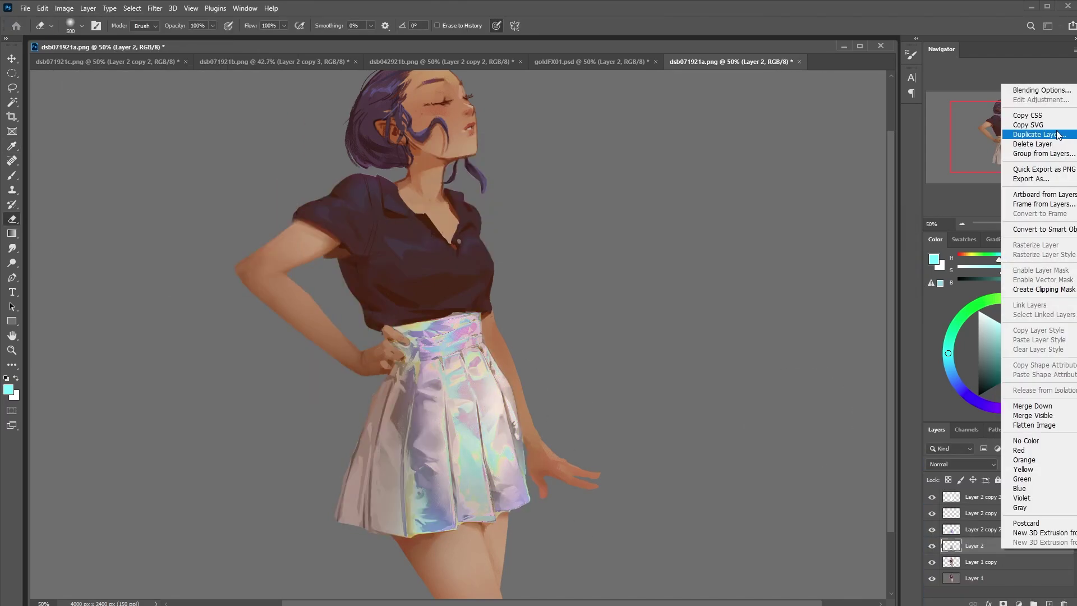
{"action": "left_click", "coordinate": [1036, 134]}
{"action": "key", "text": "ctrl+l"}
{"action": "left_click_drag", "start_coordinate": [150, 316], "coordinate": [177, 318]}
{"action": "left_click_drag", "start_coordinate": [291, 315], "coordinate": [273, 316]}
{"action": "left_click", "coordinate": [337, 210]}
Apply a rainbow Gradient Map to Layer 2 copy 4 and set its blend mode to Lighten
{"action": "left_click", "coordinate": [64, 9]}
{"action": "left_click", "coordinate": [766, 257]}
{"action": "left_click", "coordinate": [821, 248]}
{"action": "left_click", "coordinate": [876, 244]}
{"action": "left_click", "coordinate": [960, 463]}
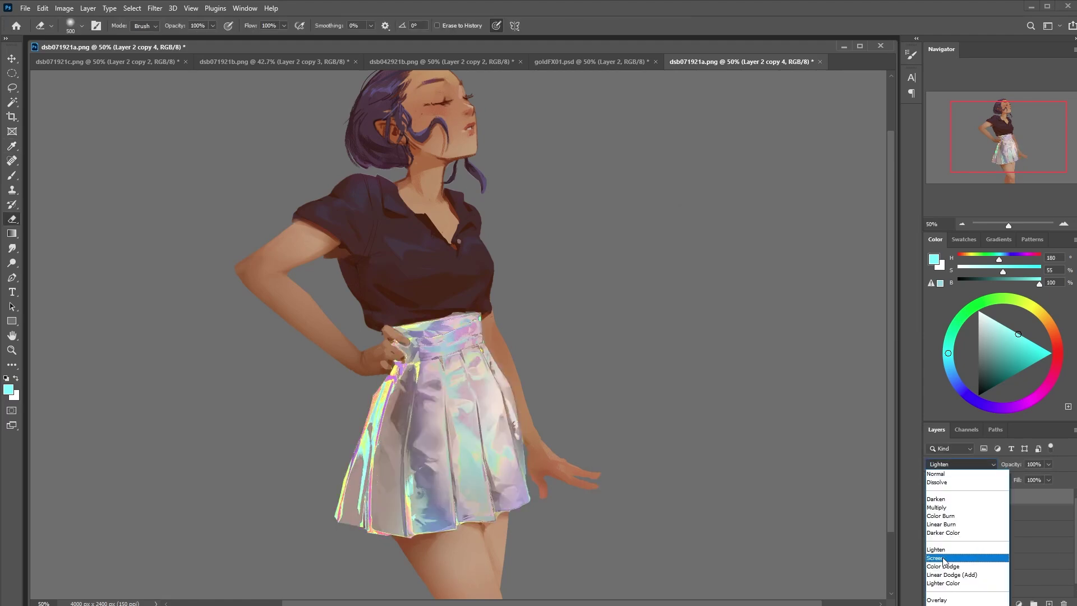
{"action": "left_click", "coordinate": [948, 548]}
Reduce the saturation and lightness of Layer 2 copy 4 slightly with Hue/Saturation
{"action": "left_click", "coordinate": [70, 9]}
{"action": "left_click_drag", "start_coordinate": [708, 293], "coordinate": [694, 293]}
{"action": "left_click_drag", "start_coordinate": [708, 317], "coordinate": [705, 318]}
{"action": "left_click", "coordinate": [834, 206]}
Set Layer 2 copy 4 to 87% opacity and change its blend mode to Screen
{"action": "left_click", "coordinate": [1048, 464]}
{"action": "left_click_drag", "start_coordinate": [1049, 475], "coordinate": [1041, 475]}
{"action": "left_click", "coordinate": [960, 464]}
{"action": "left_click", "coordinate": [948, 558]}
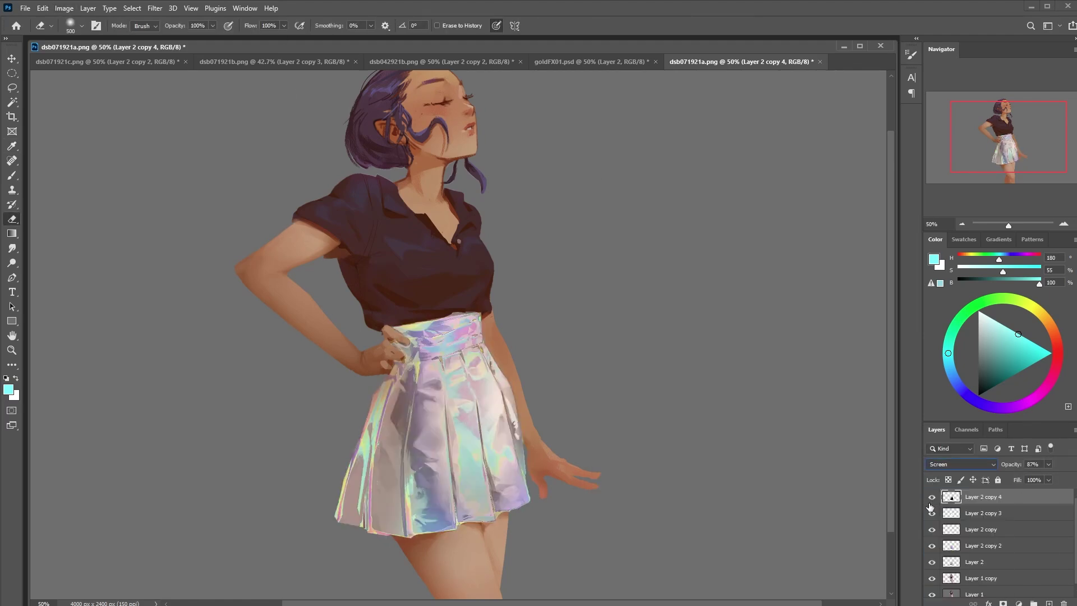
Duplicate the Divide-mode Layer 2 copy, move the duplicate to the top, and compare it on and off
{"action": "left_click", "coordinate": [1010, 530]}
{"action": "key", "text": "ctrl+j"}
{"action": "left_click_drag", "start_coordinate": [1010, 529], "coordinate": [1009, 491]}
{"action": "left_click", "coordinate": [932, 498]}
{"action": "left_click", "coordinate": [932, 498]}
Move the original skirt Layer 2 to the top and merge the holographic layers with Layer 1 copy
{"action": "left_click", "coordinate": [1015, 541], "text": "shift"}
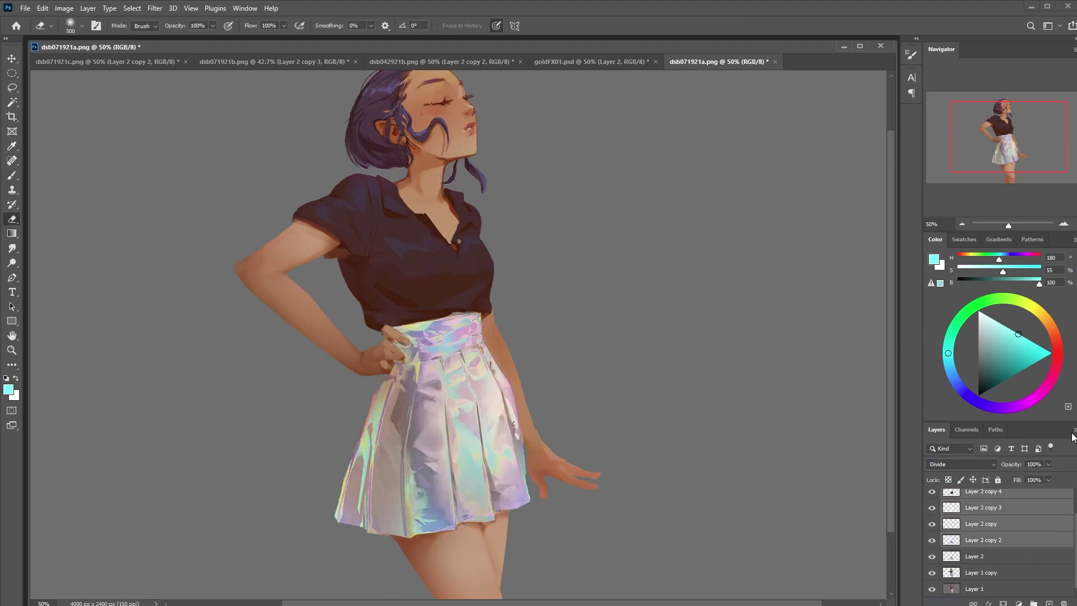
{"action": "scroll", "coordinate": [1016, 498], "scroll_direction": "up", "scroll_amount": 2}
{"action": "left_click", "coordinate": [1016, 545], "text": "shift"}
{"action": "left_click_drag", "start_coordinate": [1010, 577], "coordinate": [1015, 491]}
{"action": "left_click", "coordinate": [1021, 514]}
{"action": "left_click", "coordinate": [1016, 594], "text": "shift"}
{"action": "key", "text": "ctrl+e"}
Duplicate the original skirt Layer 2 and apply a gold Gradient Map to the copy
{"action": "left_click", "coordinate": [1010, 497]}
{"action": "right_click", "coordinate": [1010, 497]}
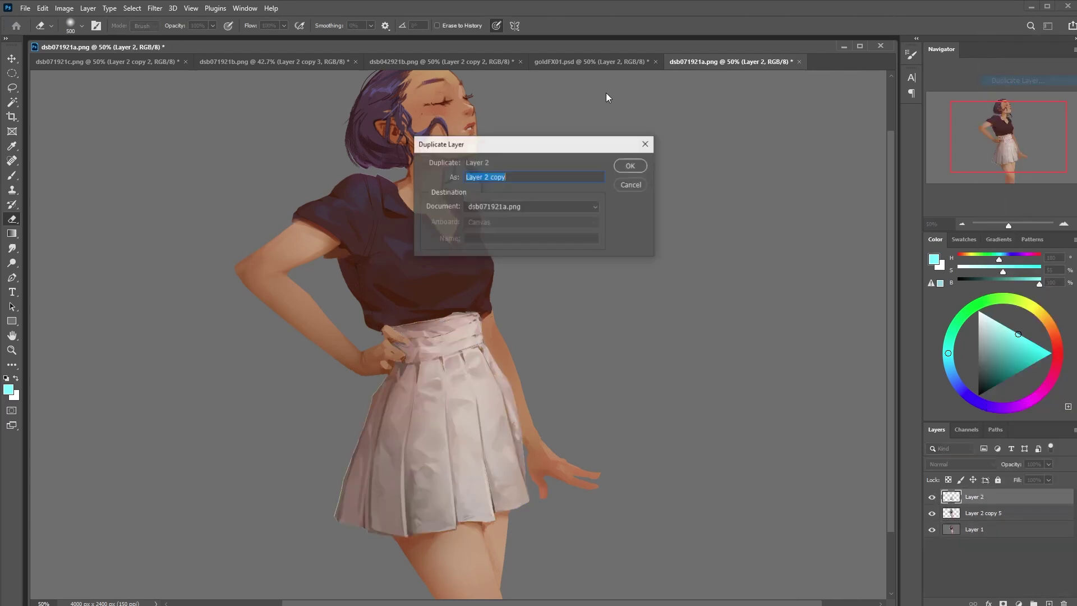
{"action": "left_click", "coordinate": [629, 166]}
{"action": "left_click", "coordinate": [63, 9]}
{"action": "left_click", "coordinate": [209, 199]}
{"action": "left_click", "coordinate": [844, 254]}
{"action": "left_click", "coordinate": [757, 332]}
{"action": "left_click", "coordinate": [878, 245]}
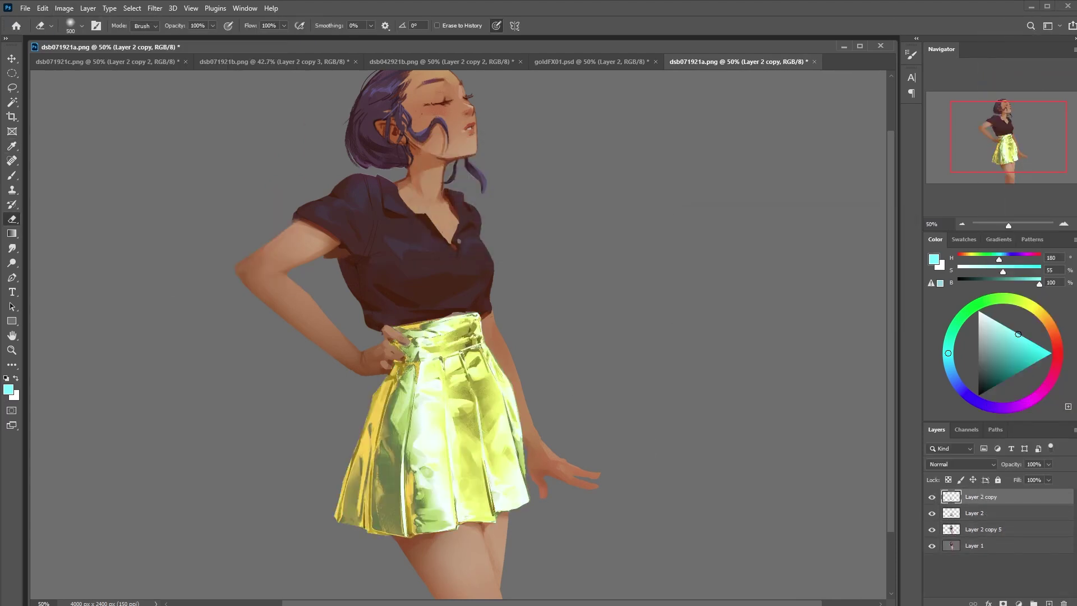
Try erasing across the gold skirt on Layer 2 copy, undo the stroke, and compare the layer on and off
{"action": "left_click_drag", "start_coordinate": [393, 432], "coordinate": [482, 409]}
{"action": "key", "text": "ctrl+z"}
{"action": "left_click", "coordinate": [933, 498]}
{"action": "left_click", "coordinate": [933, 497]}
Adjust the gold Layer 2 copy with Hue/Saturation: hue -17, saturation -21 and lightness -13
{"action": "left_click", "coordinate": [64, 8]}
{"action": "mouse_move", "coordinate": [84, 35]}
{"action": "left_click", "coordinate": [208, 96]}
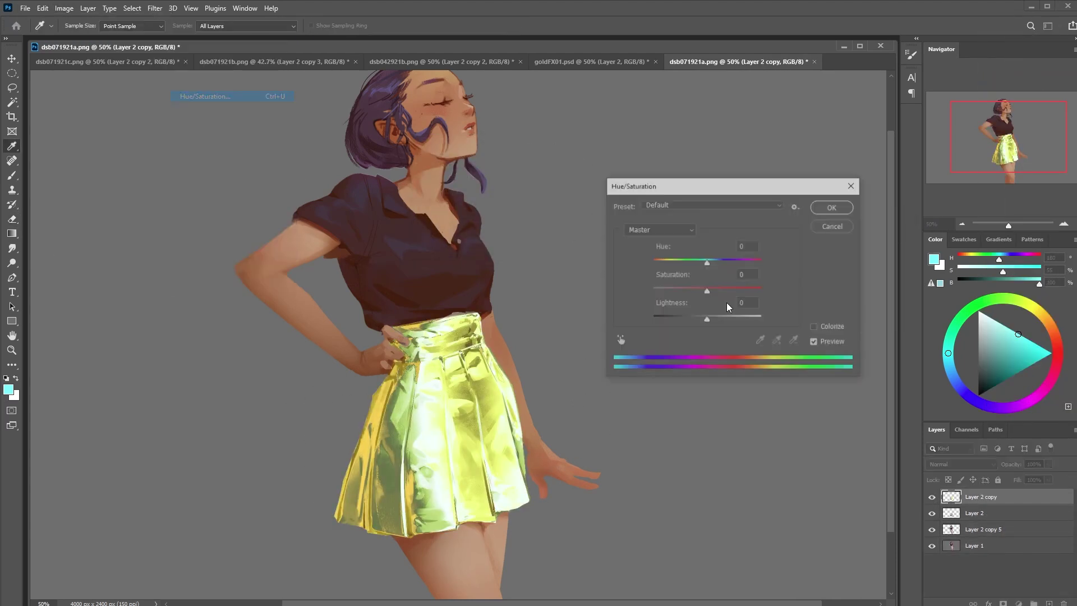
{"action": "left_click_drag", "start_coordinate": [707, 292], "coordinate": [703, 292]}
{"action": "mouse_move", "coordinate": [707, 320]}
{"action": "left_mouse_down"}
{"action": "mouse_move", "coordinate": [693, 264]}
{"action": "mouse_move", "coordinate": [666, 273]}
{"action": "mouse_move", "coordinate": [696, 277]}
{"action": "mouse_move", "coordinate": [700, 263]}
{"action": "left_mouse_up"}
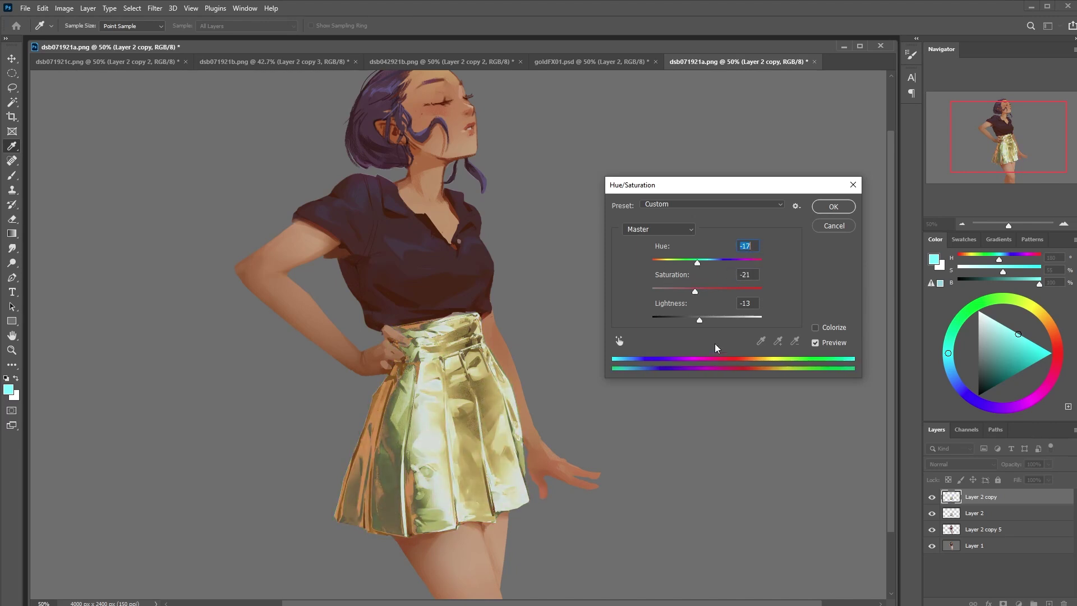
{"action": "left_click_drag", "start_coordinate": [702, 321], "coordinate": [700, 322]}
{"action": "double_click", "coordinate": [815, 342]}
{"action": "key", "text": "Return"}
{"action": "key", "text": "e"}
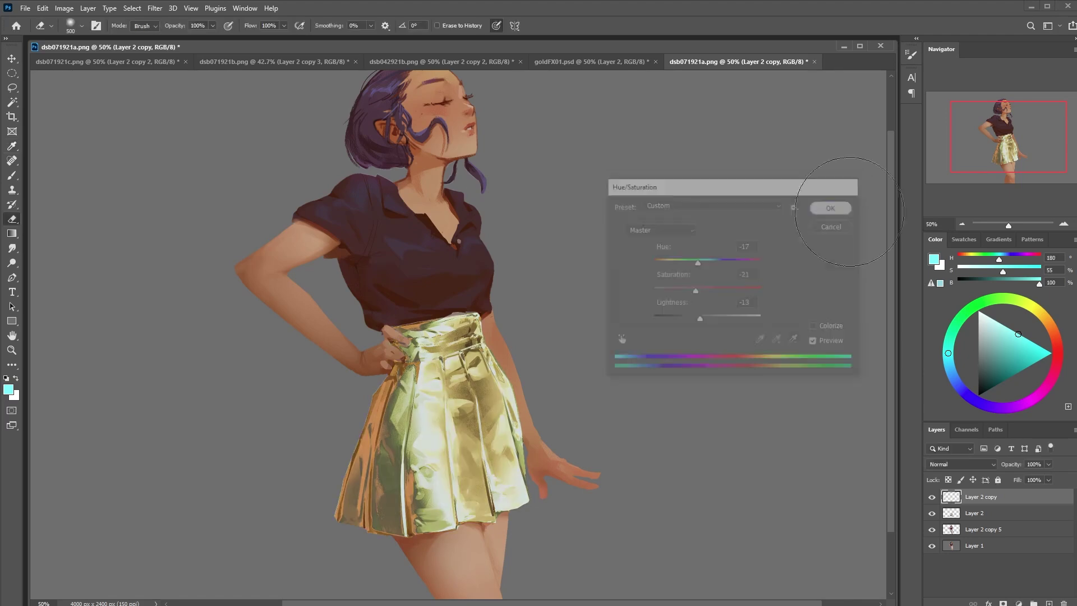
Hide the plain skirt Layer 2 and toggle Layer 2 copy to compare the gold and holographic skirts
{"action": "left_click", "coordinate": [932, 496]}
{"action": "left_click", "coordinate": [932, 512]}
{"action": "left_click", "coordinate": [935, 496]}
{"action": "left_click", "coordinate": [935, 497]}
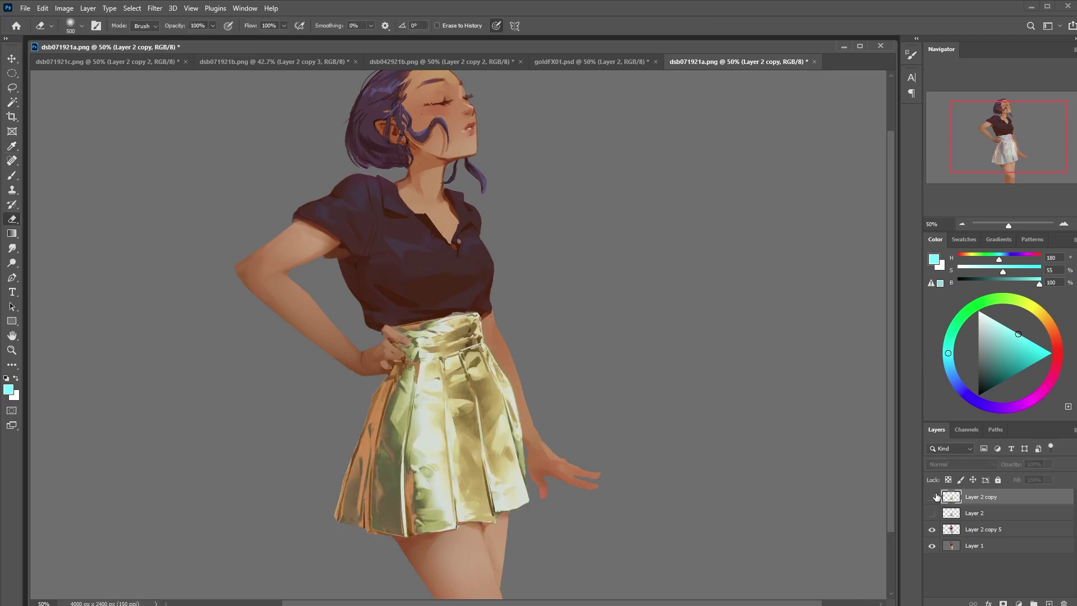
{"action": "left_click", "coordinate": [935, 497]}
{"action": "left_click", "coordinate": [935, 497]}
{"action": "left_click", "coordinate": [933, 497]}
{"action": "left_click", "coordinate": [934, 497]}
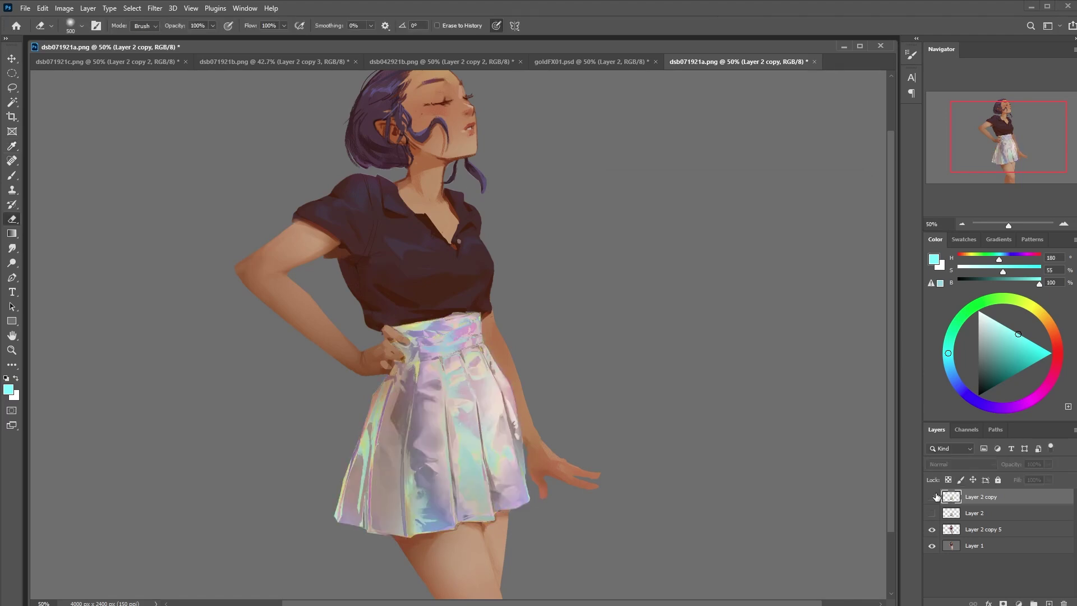
{"action": "left_click", "coordinate": [933, 496]}
{"action": "left_click", "coordinate": [934, 496]}
{"action": "left_click", "coordinate": [933, 496]}
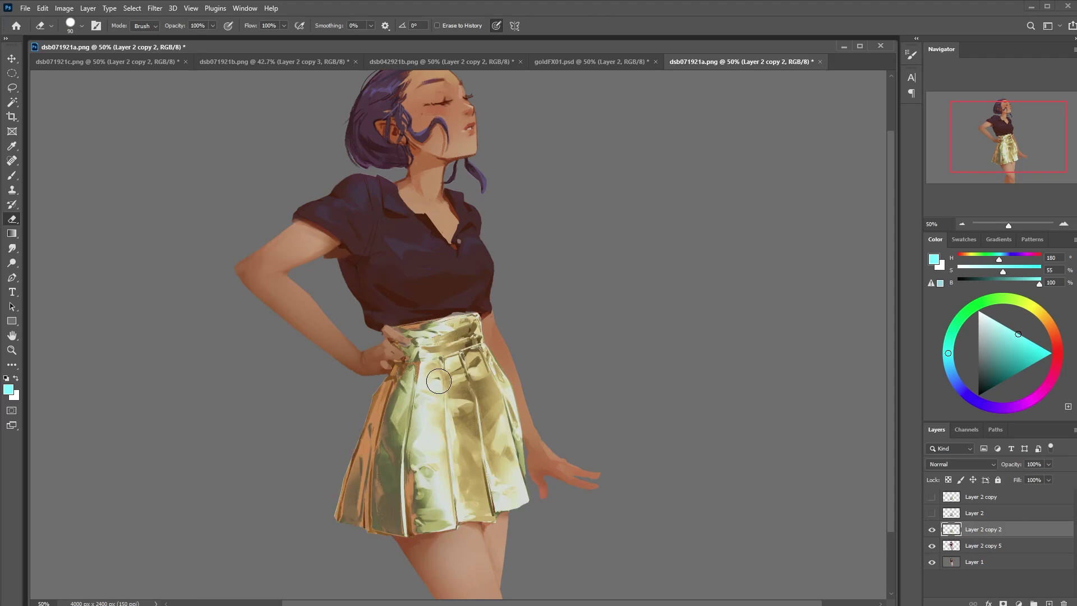
Erase the gold Layer 2 copy 2 from the skirt's pleats, leaving a gold waistband and a thin stripe above the hem
{"action": "left_click_drag", "start_coordinate": [439, 381], "coordinate": [430, 545]}
{"action": "key", "text": "ctrl+z"}
{"action": "left_click_drag", "start_coordinate": [345, 505], "coordinate": [406, 530]}
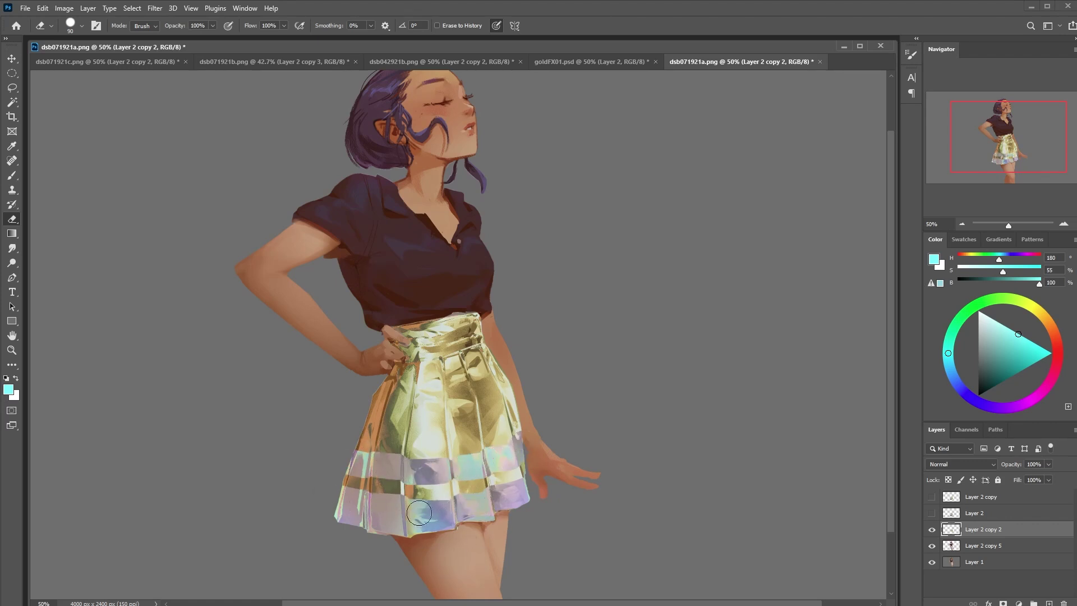
{"action": "mouse_move", "coordinate": [466, 421]}
{"action": "left_mouse_down"}
{"action": "mouse_move", "coordinate": [359, 443]}
{"action": "mouse_move", "coordinate": [454, 470]}
{"action": "left_mouse_up"}
{"action": "mouse_move", "coordinate": [386, 411]}
{"action": "left_mouse_down"}
{"action": "mouse_move", "coordinate": [511, 434]}
{"action": "mouse_move", "coordinate": [376, 404]}
{"action": "mouse_move", "coordinate": [469, 401]}
{"action": "left_mouse_up"}
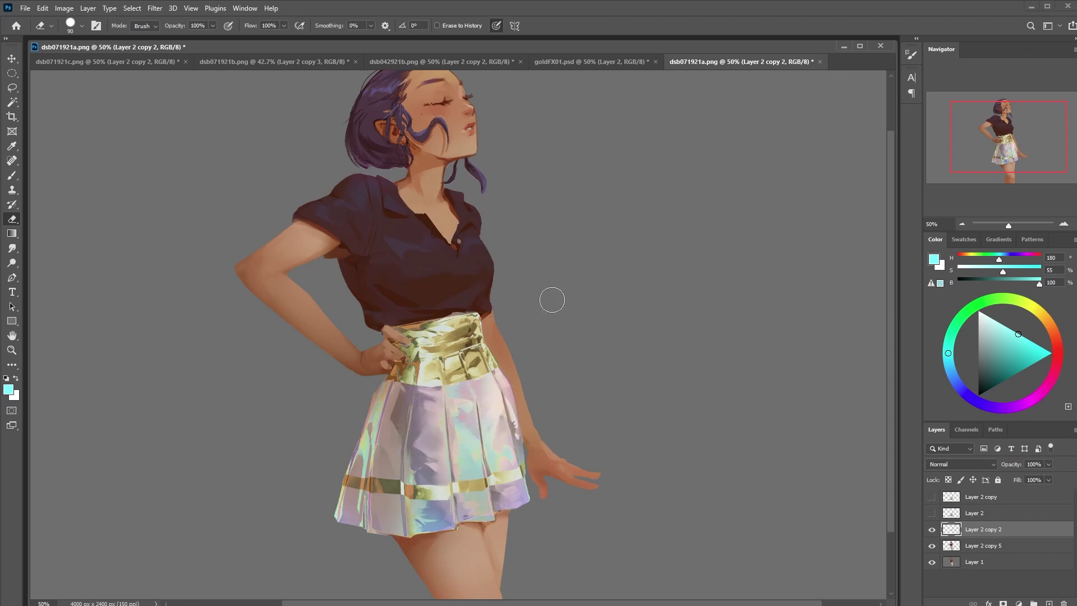